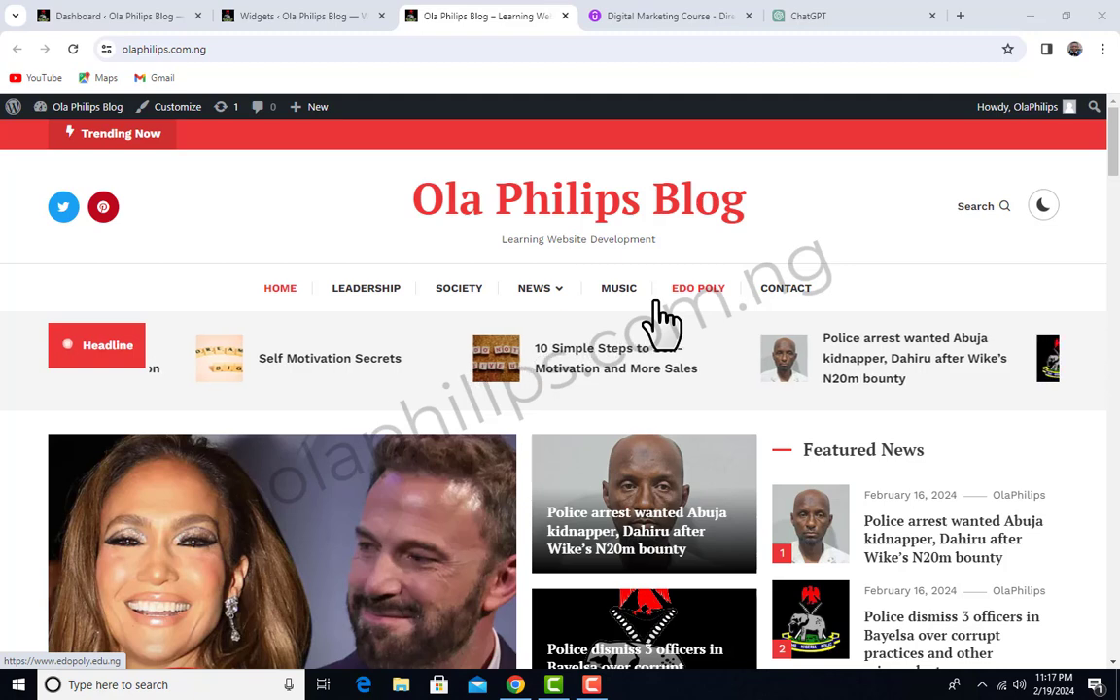
# Open the installed plugins list from the blog's WordPress dashboard.
pyautogui.hotkey('ctrl', '1')
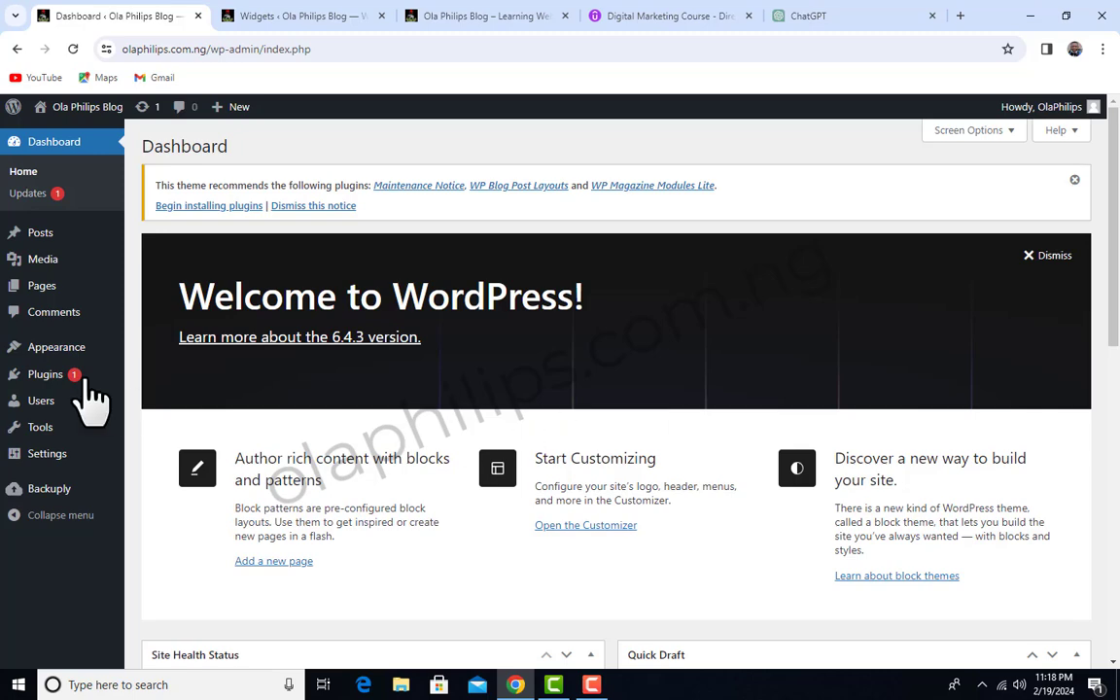
pyautogui.click(42, 380)
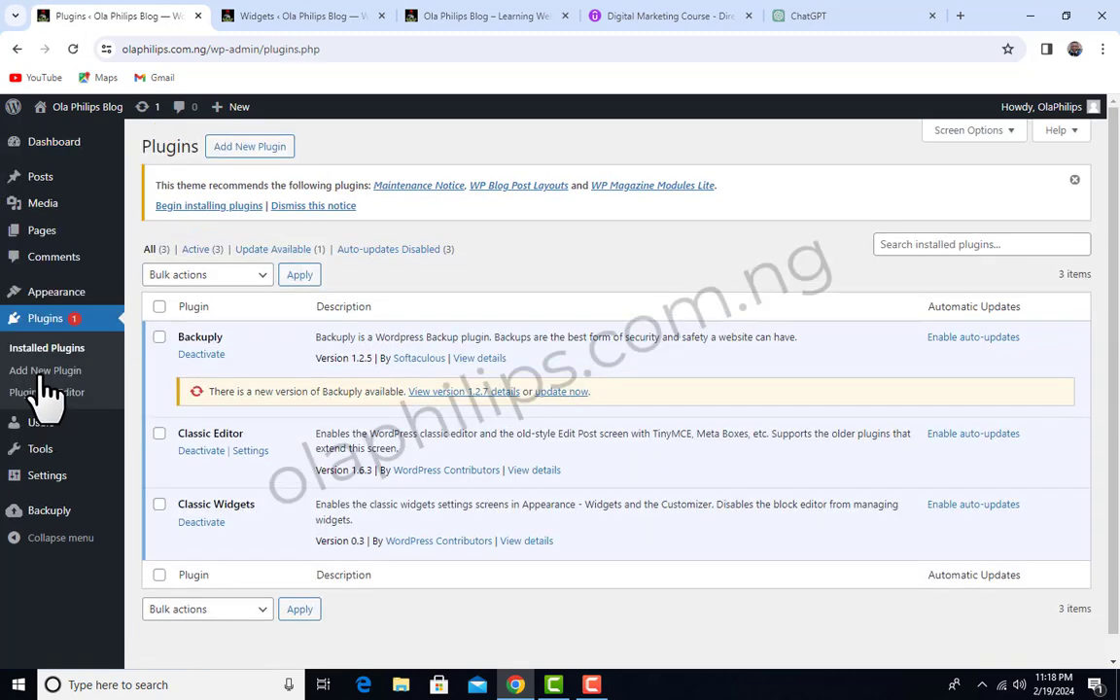
pyautogui.scroll(-1, 245, 457)
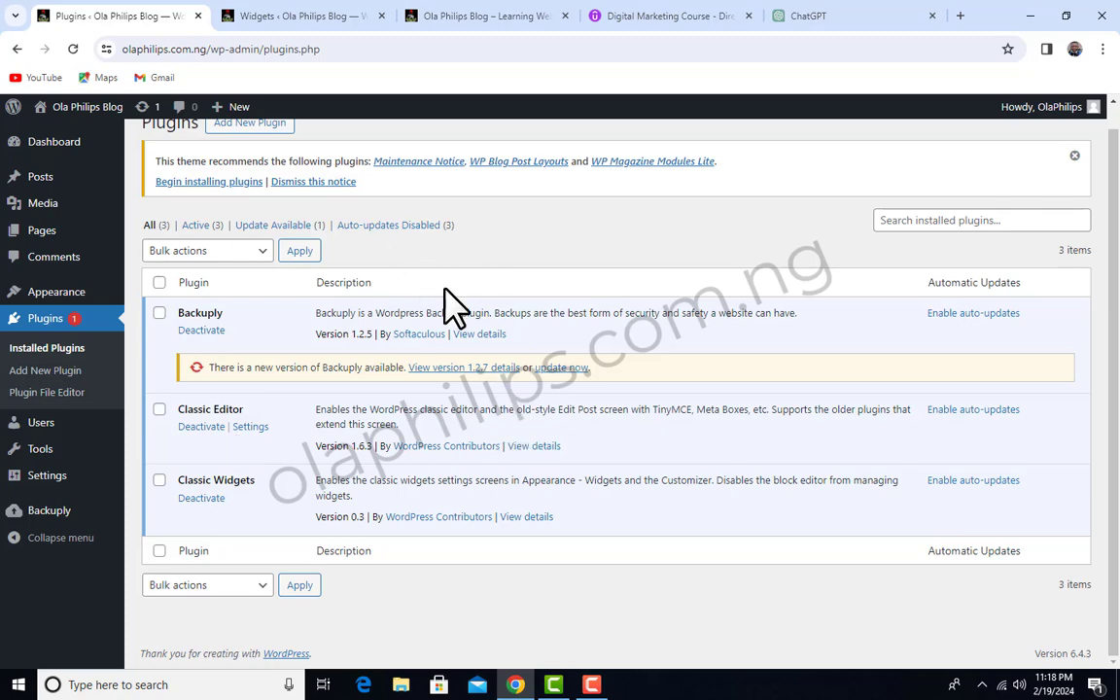
# Look over the Widgets page in its classic layout, including the available widgets and the sidebar and footer areas.
pyautogui.click(474, 17)
pyautogui.click(289, 17)
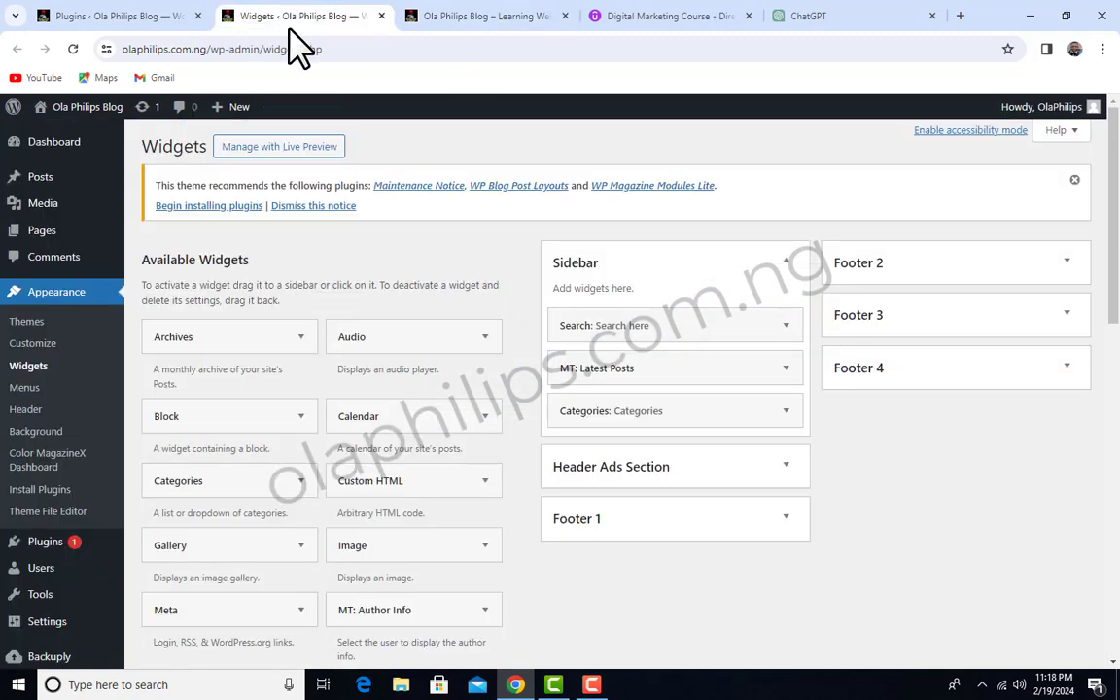
pyautogui.scroll(-3, 613, 532)
pyautogui.scroll(3, 417, 300)
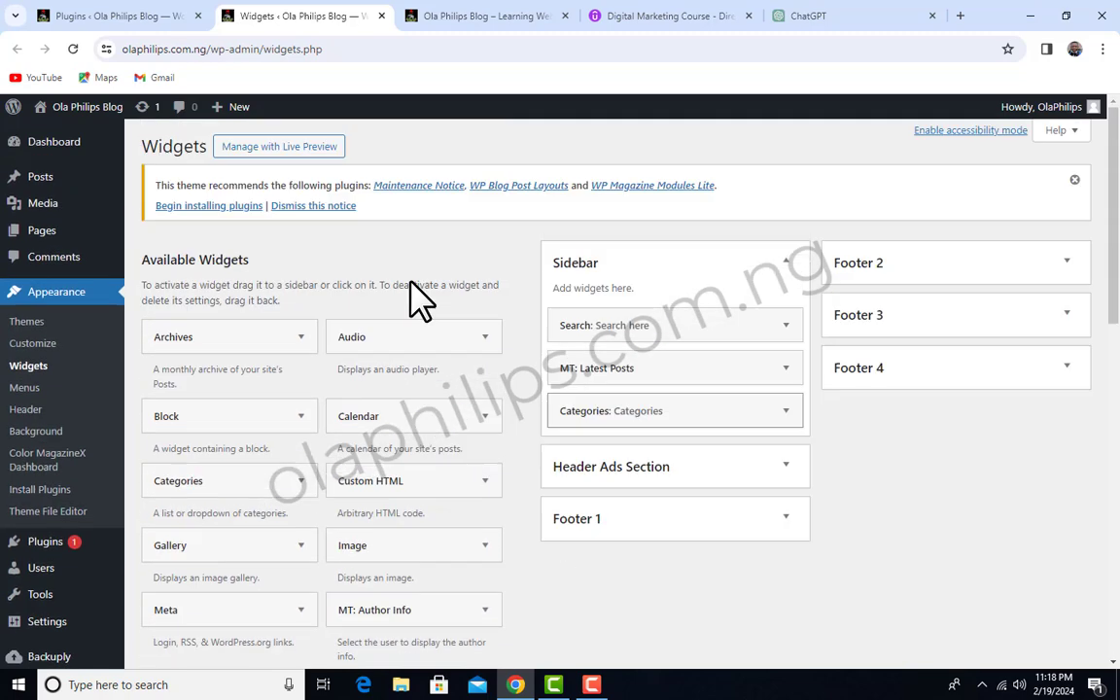
# Deactivate the Classic Widgets plugin and reload the Widgets page to examine the block-based editor.
pyautogui.click(116, 15)
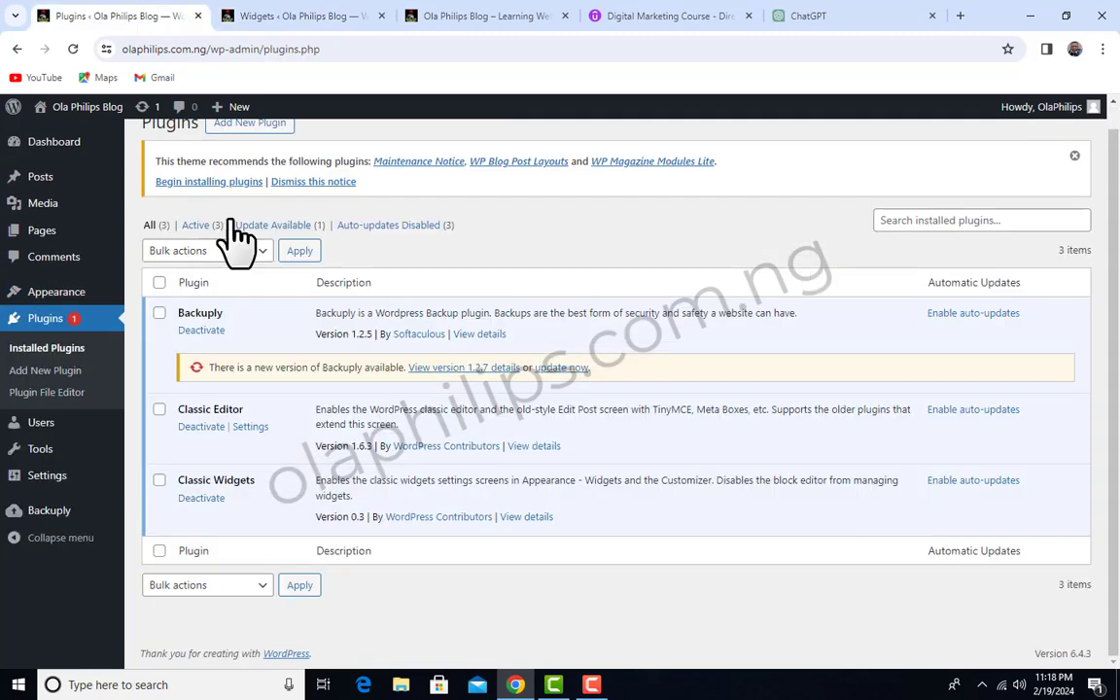
pyautogui.click(207, 499)
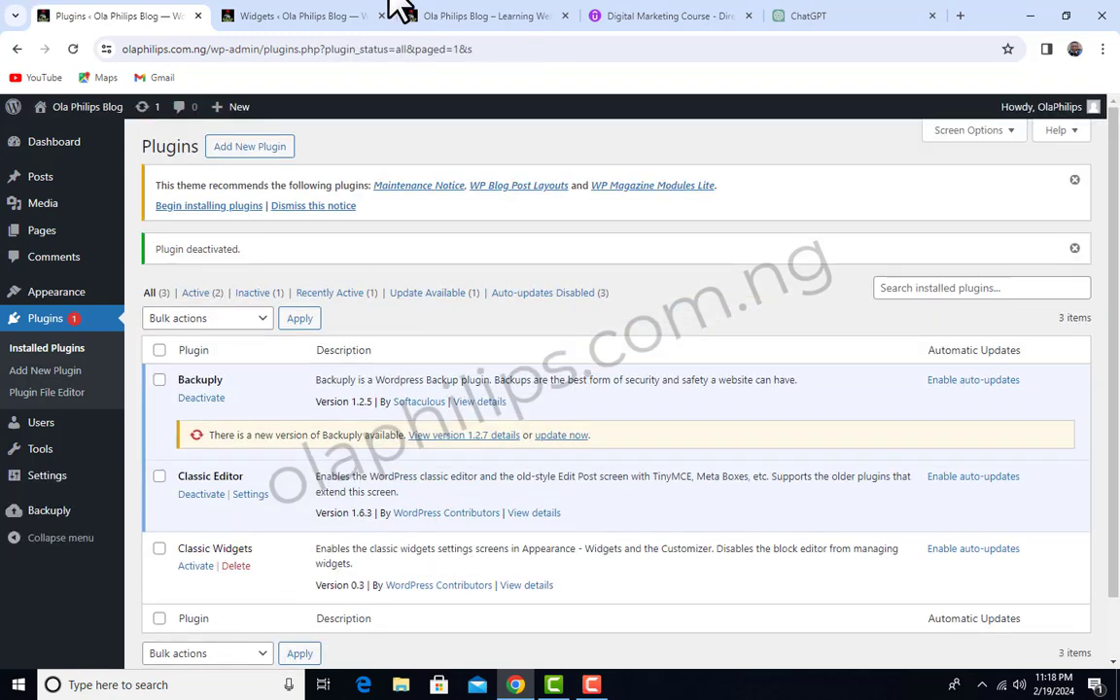
pyautogui.click(316, 17)
pyautogui.click(72, 49)
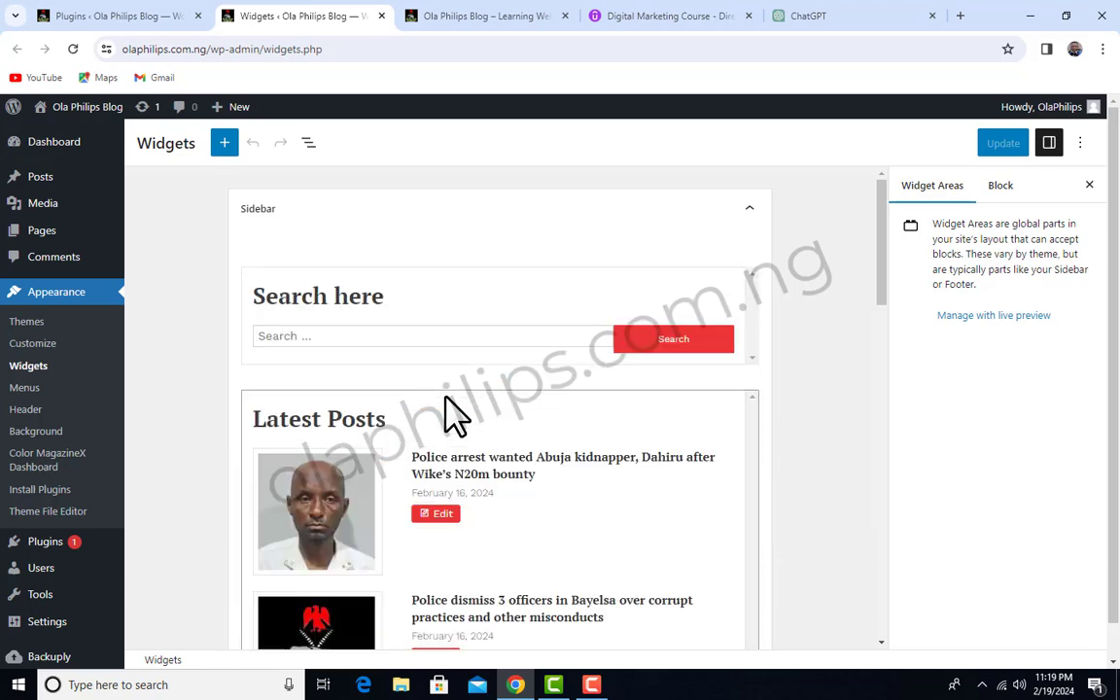
pyautogui.scroll(-12, 493, 501)
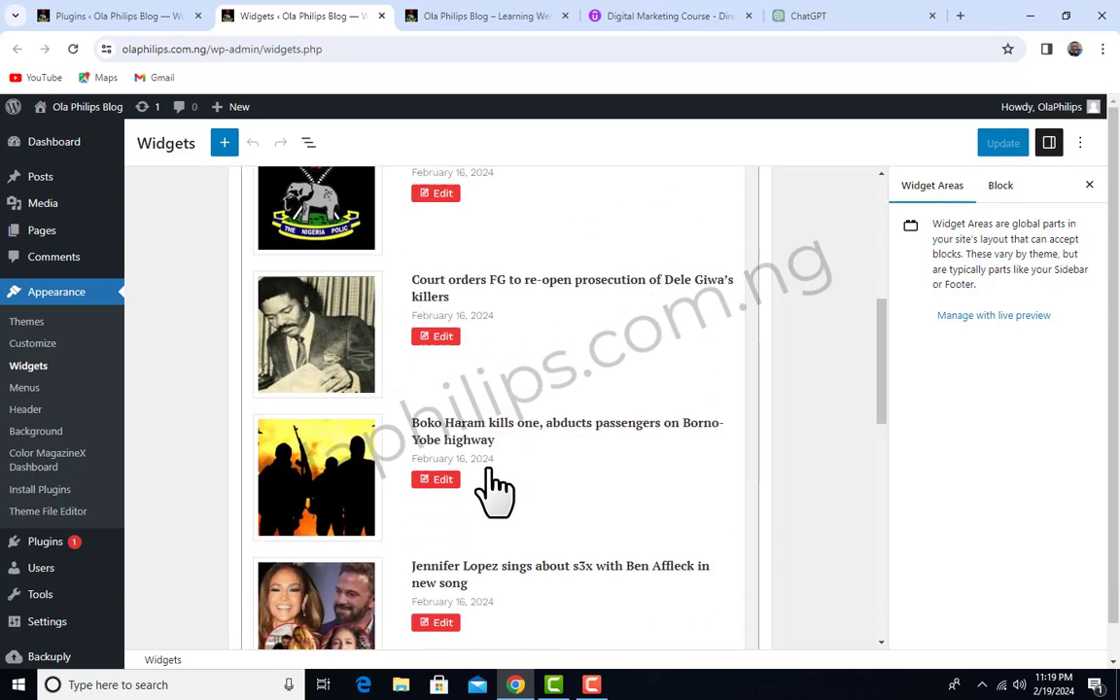
pyautogui.scroll(12, 491, 486)
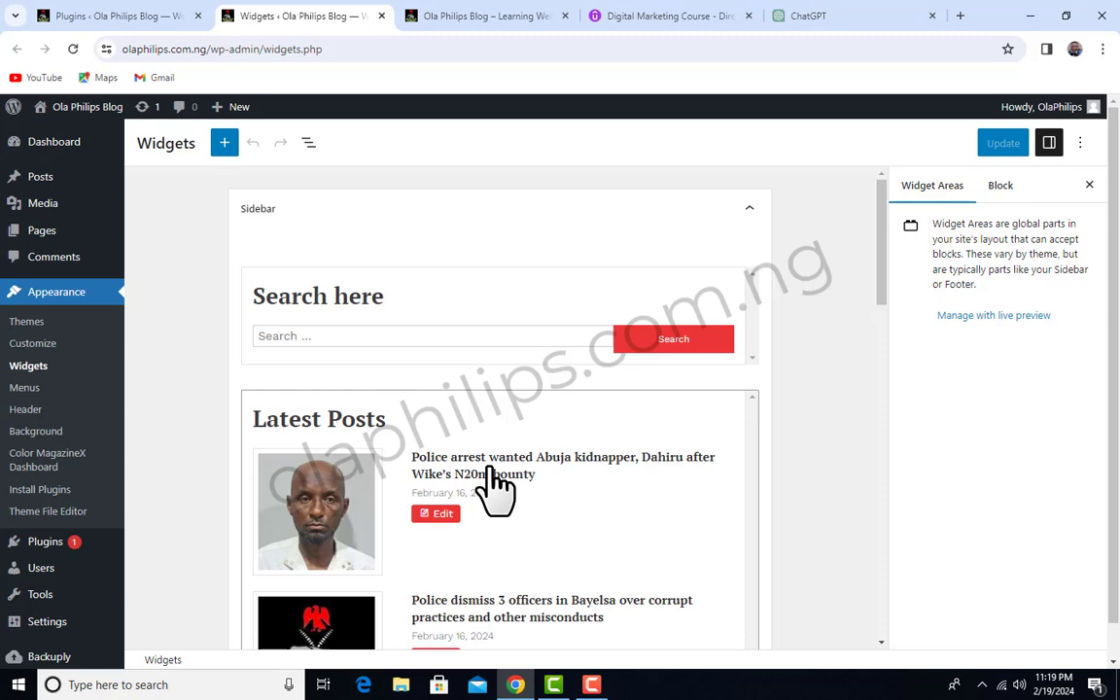
# Activate the Classic Widgets plugin and reload the Widgets page.
pyautogui.click(129, 16)
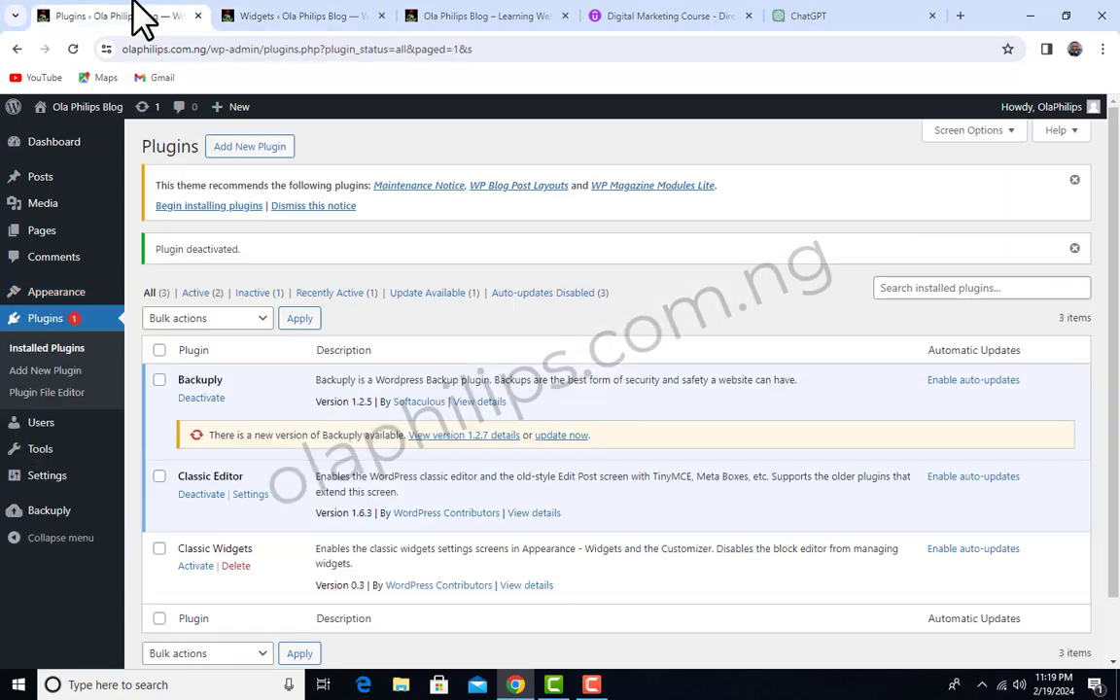
pyautogui.click(196, 569)
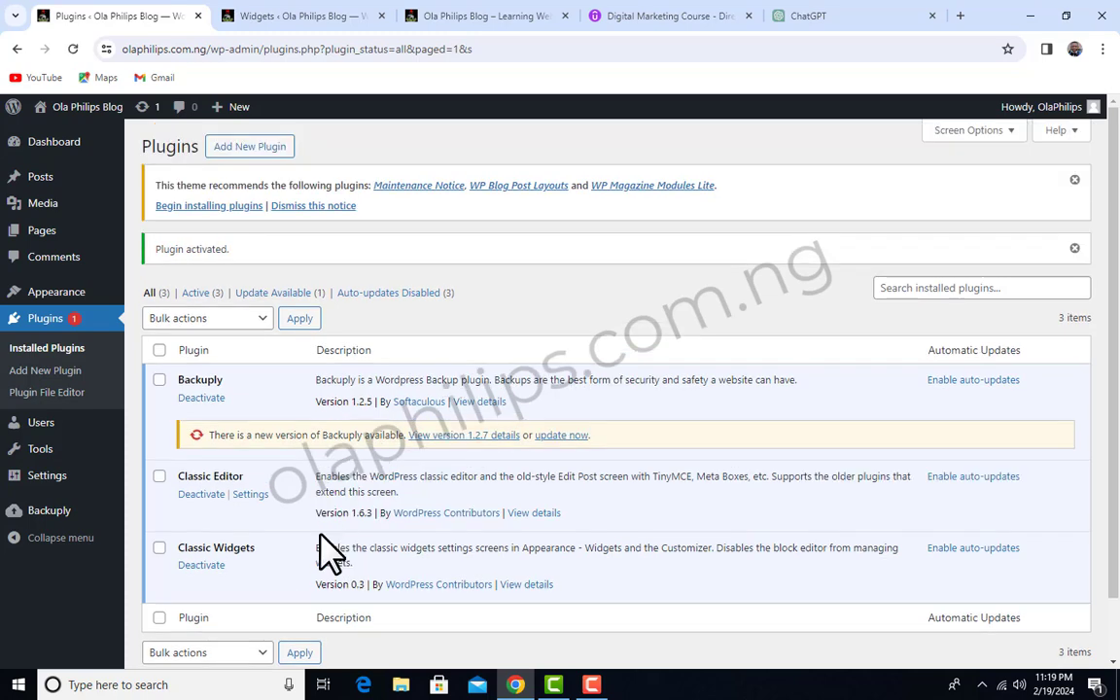
pyautogui.click(295, 17)
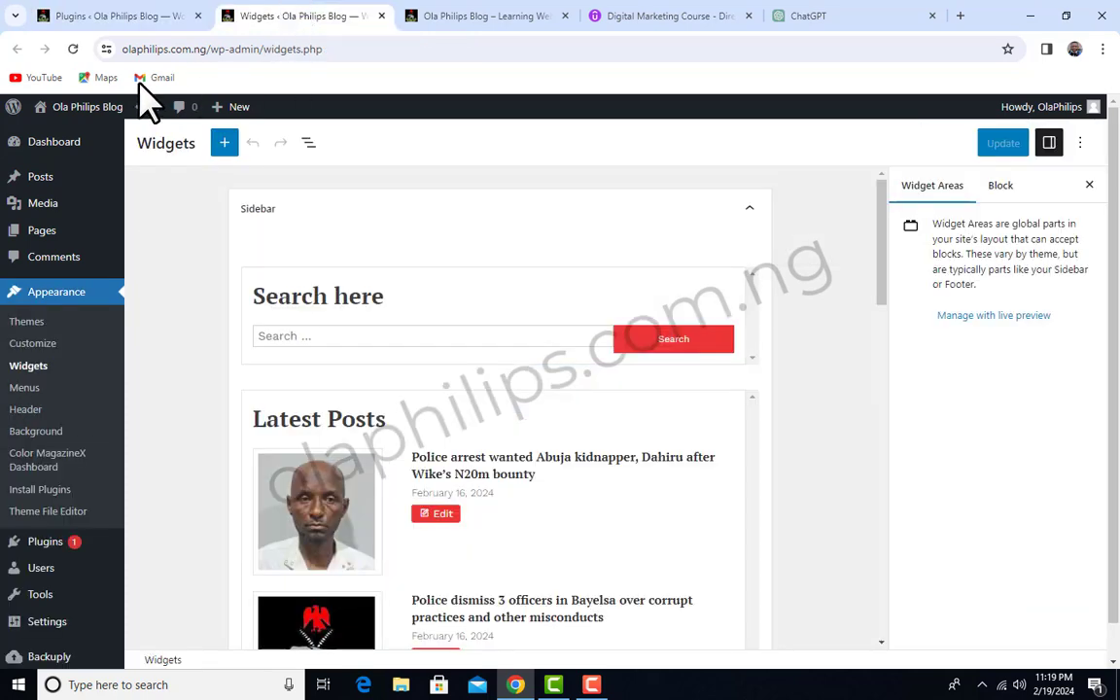
pyautogui.click(74, 50)
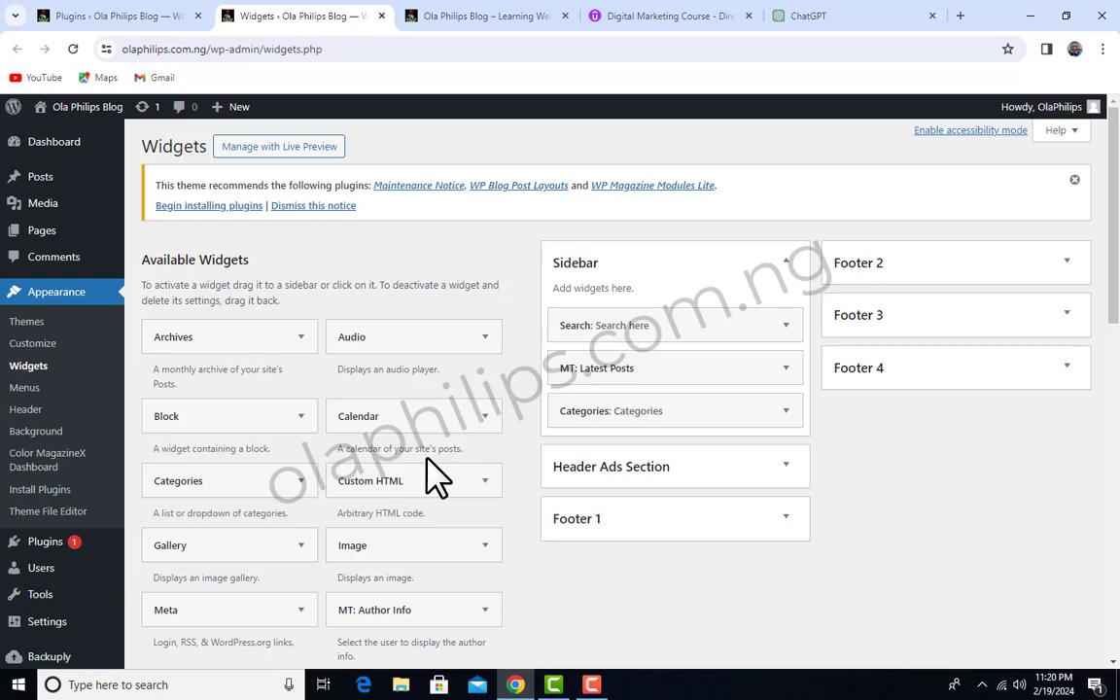
# Look through the available classic widgets and open the installed plugins list from the Widgets page.
pyautogui.scroll(-3, 495, 371)
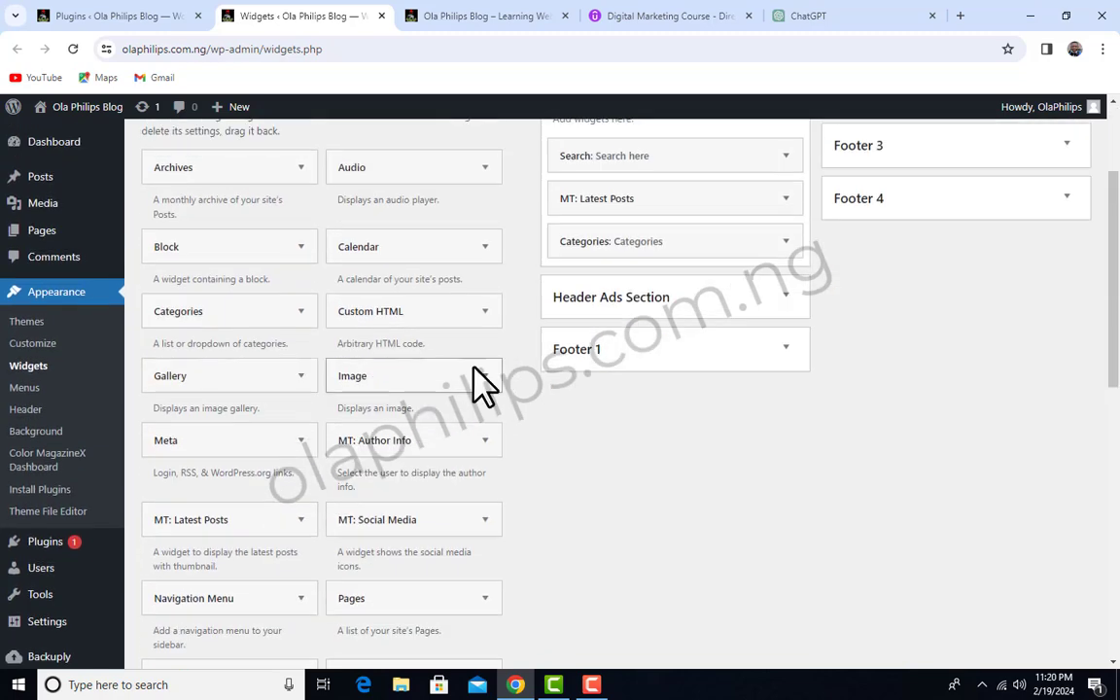
pyautogui.scroll(-3, 50, 462)
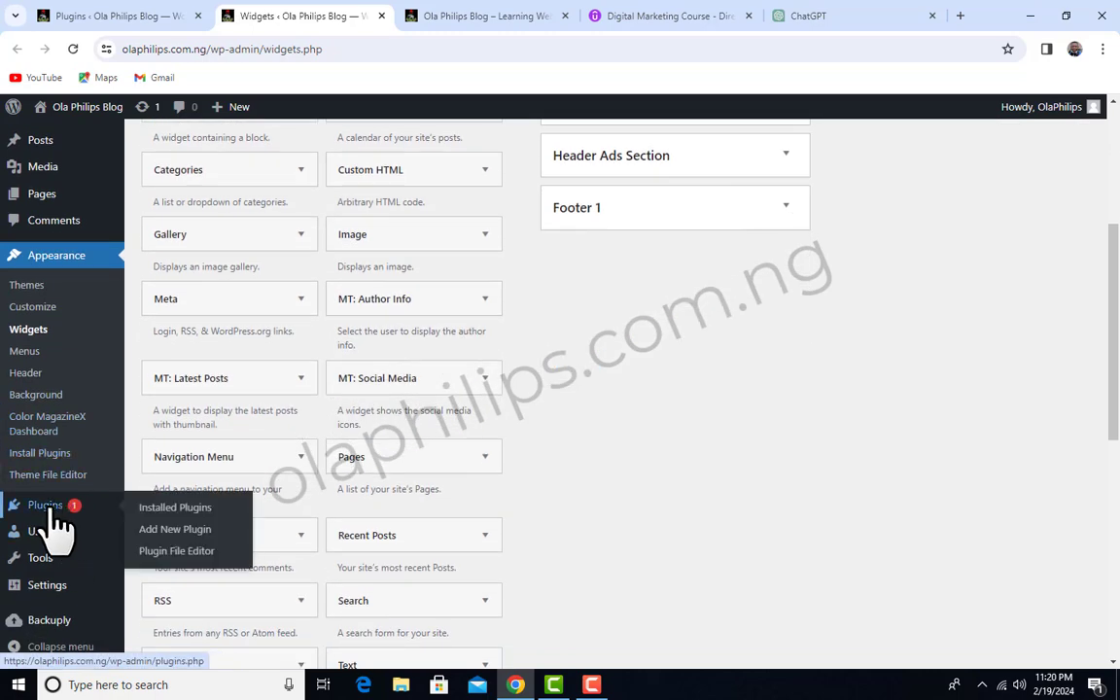
pyautogui.click(55, 524)
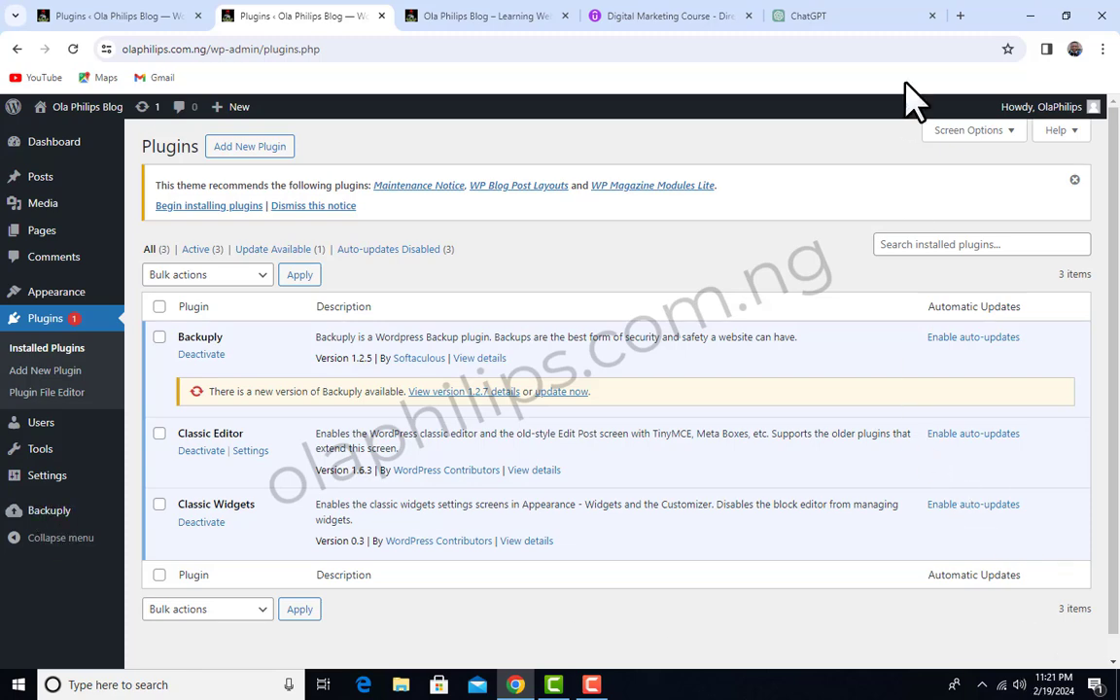
# Search Google in a new browser tab for "What are the plugin for wordpress backup" and skim the results.
pyautogui.click(960, 16)
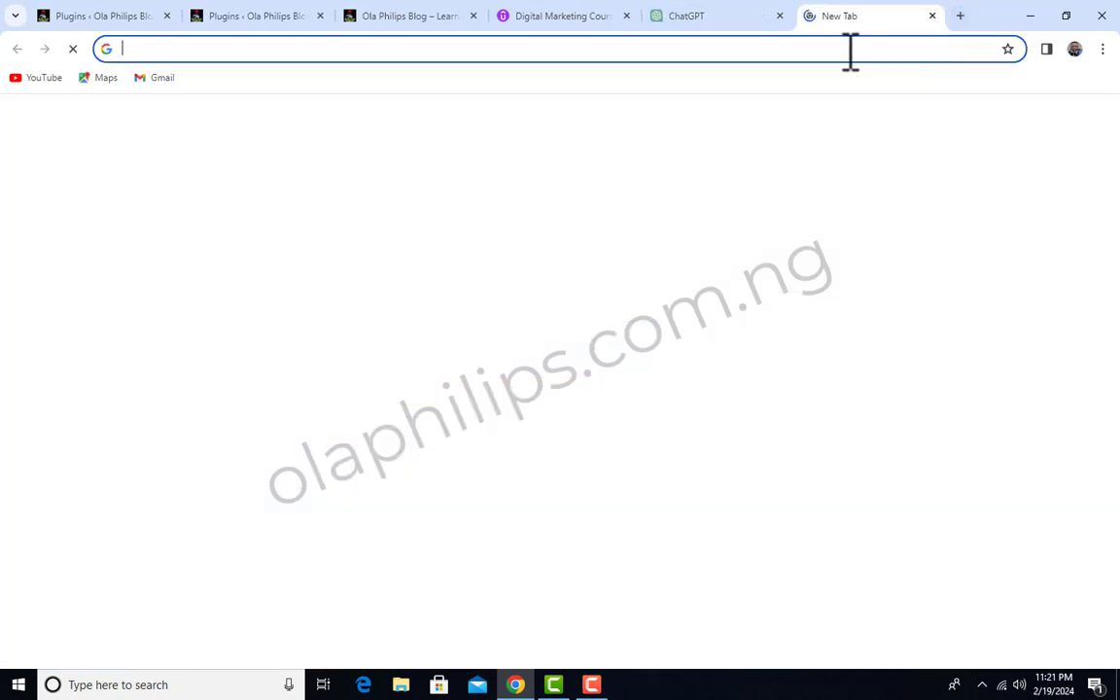
pyautogui.click(850, 50)
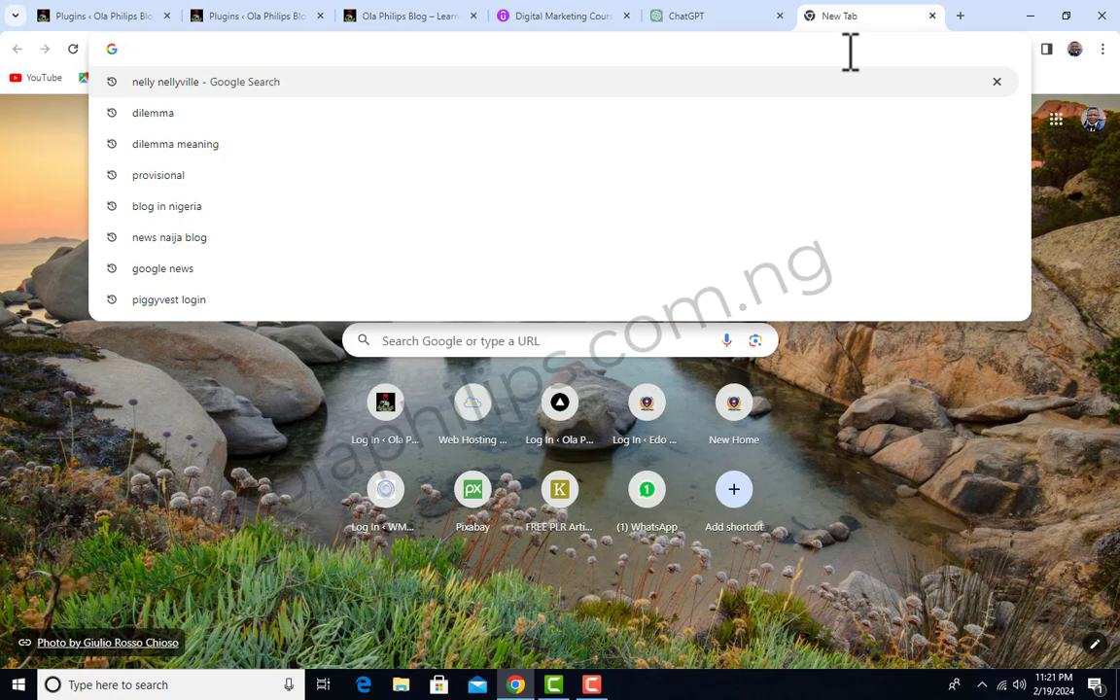
pyautogui.write('What are th')
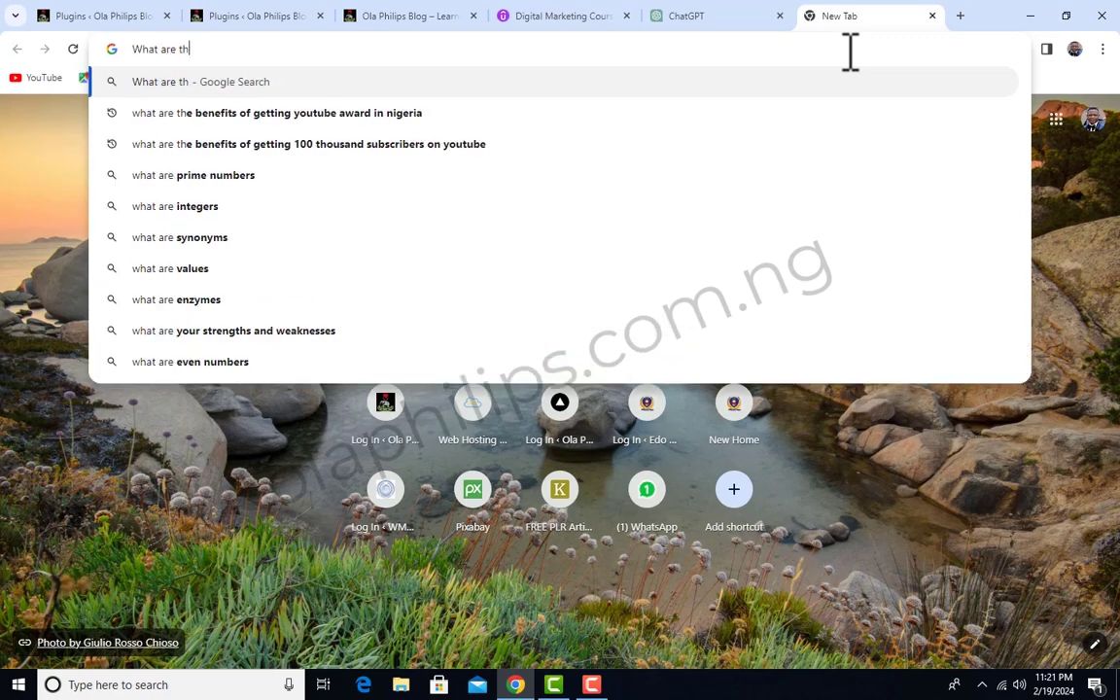
pyautogui.write('e plugin for')
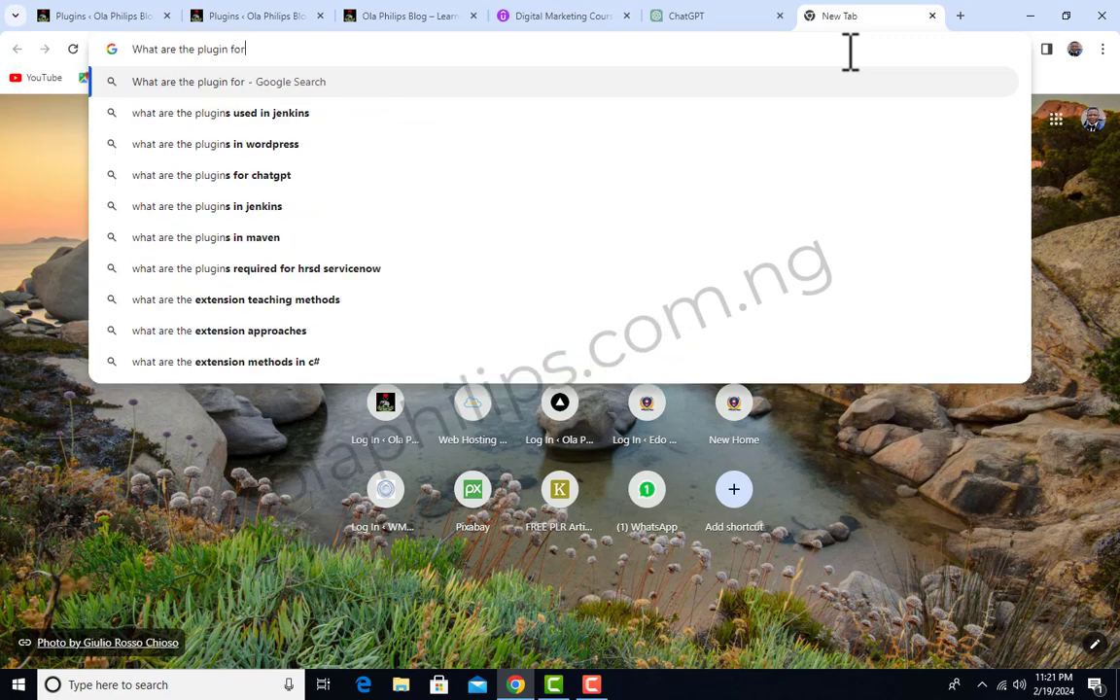
pyautogui.write(' wordpress backup')
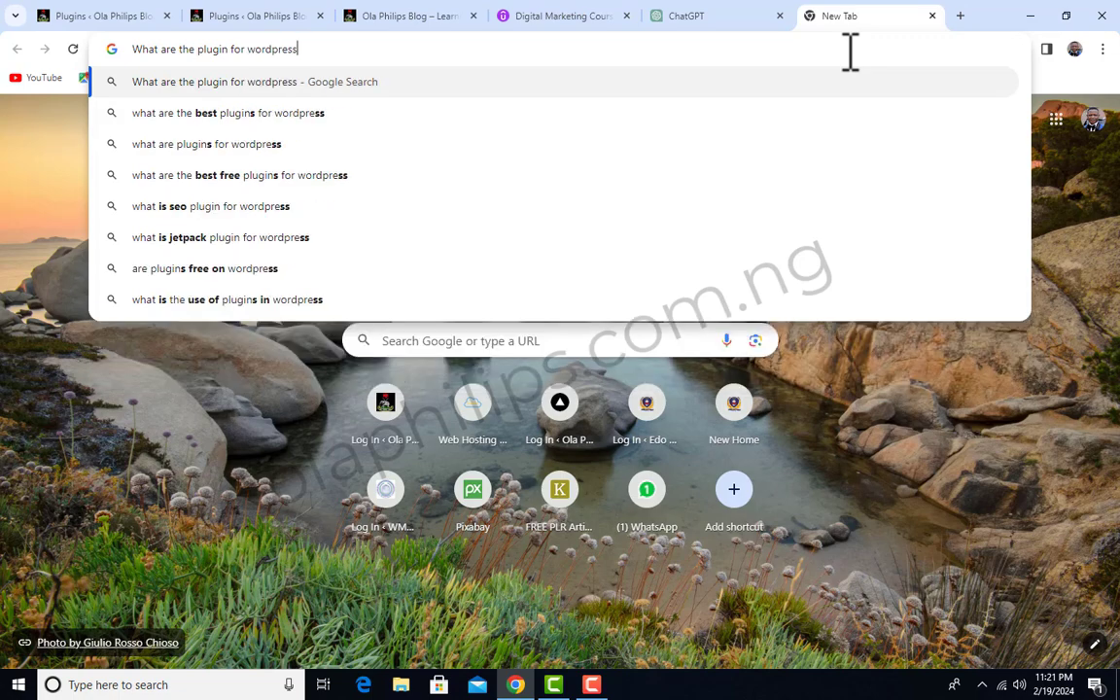
pyautogui.press('Return')
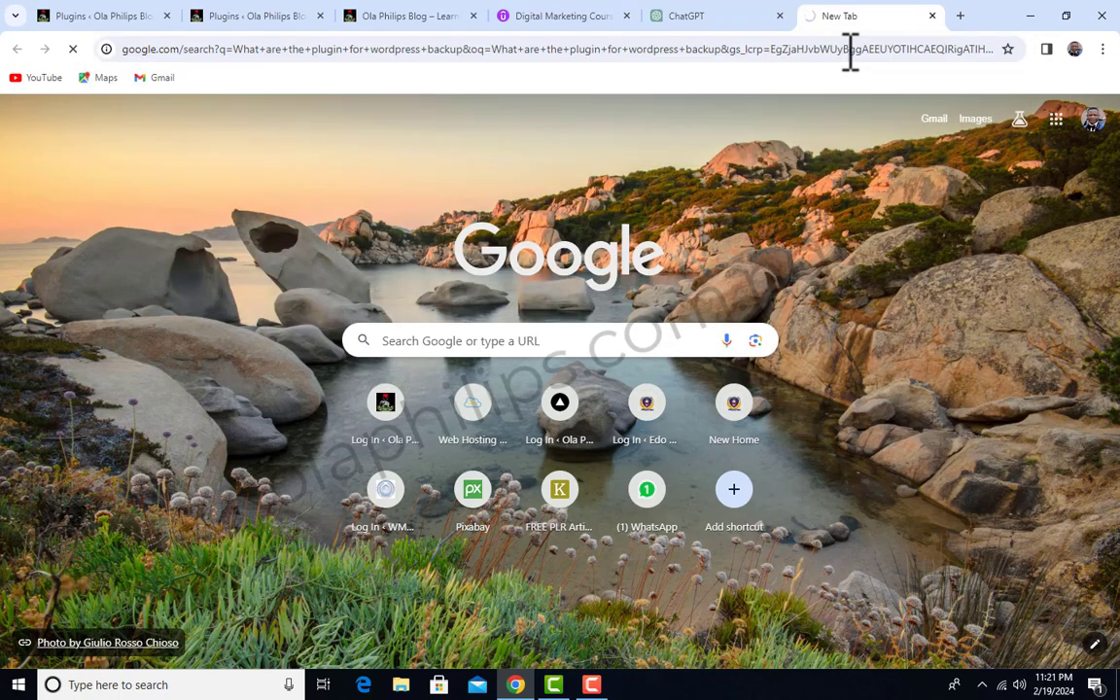
pyautogui.scroll(-4, 564, 292)
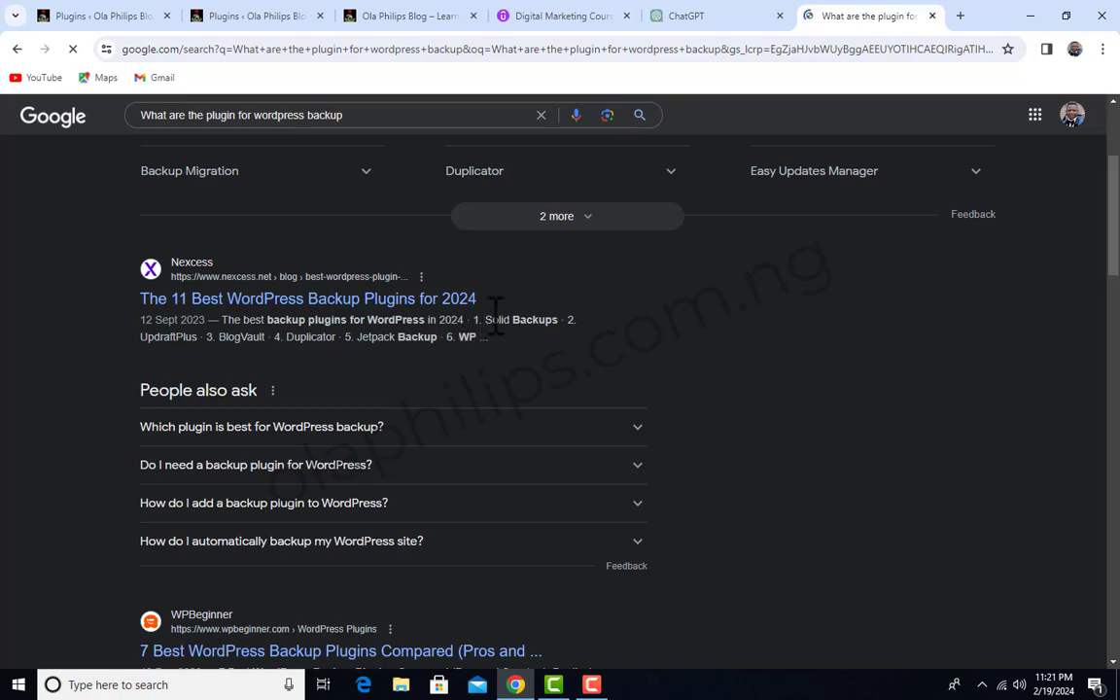
pyautogui.scroll(-3, 496, 316)
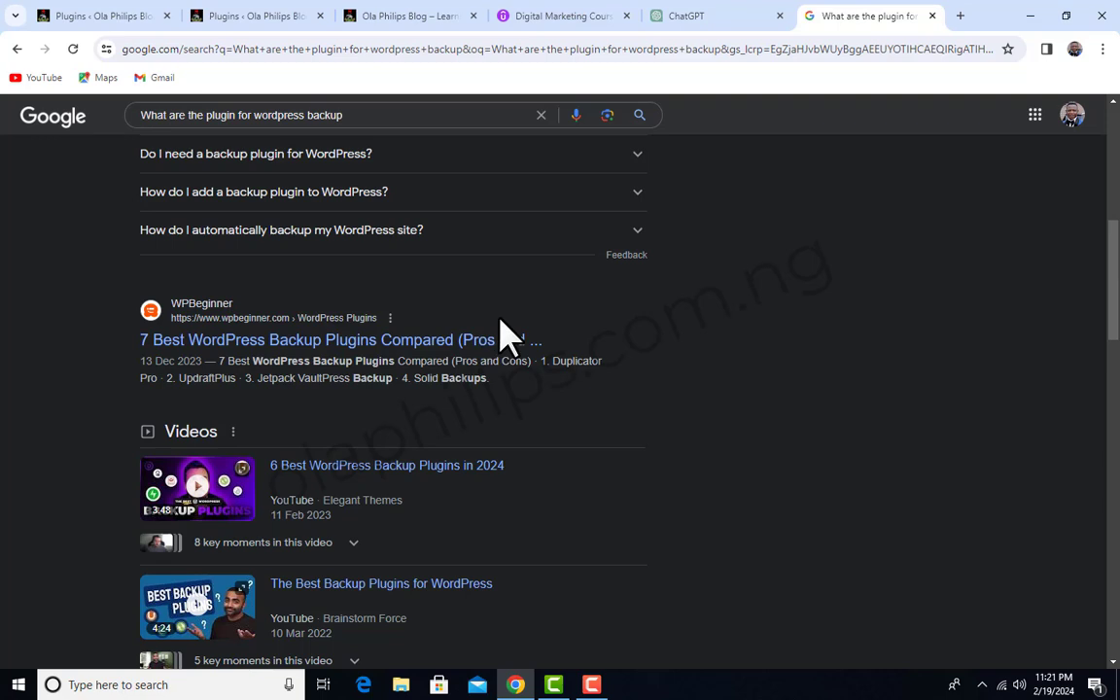
pyautogui.scroll(-1, 506, 335)
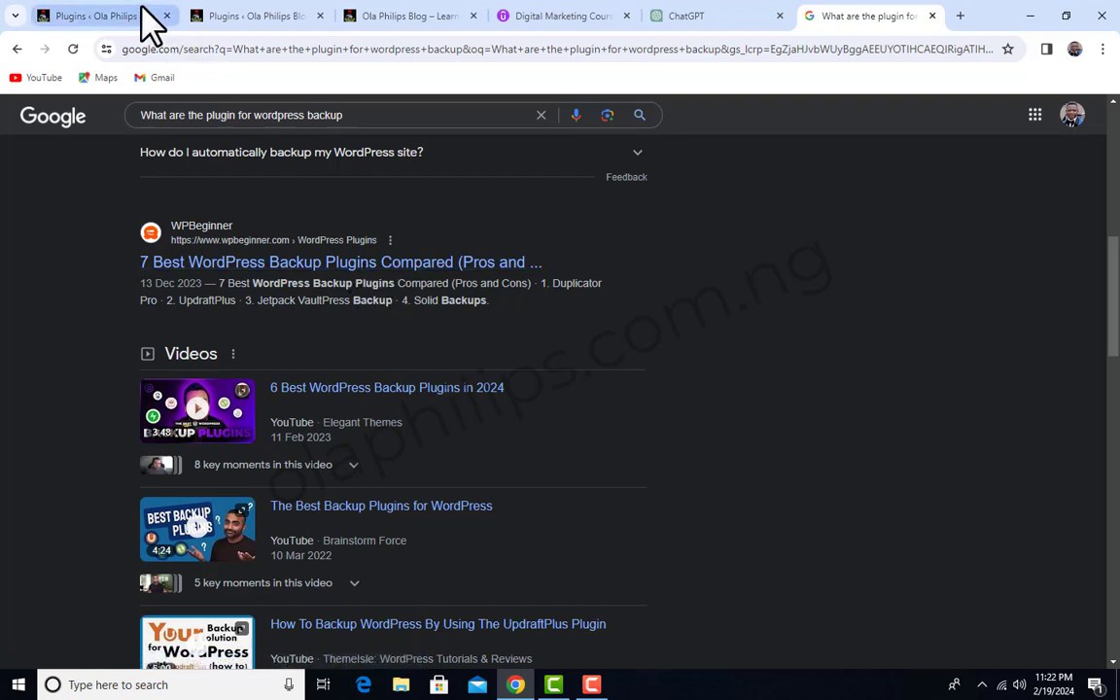
# Return to the WordPress installed plugins list and review the Backuply, Classic Editor and Classic Widgets entries.
pyautogui.click(226, 15)
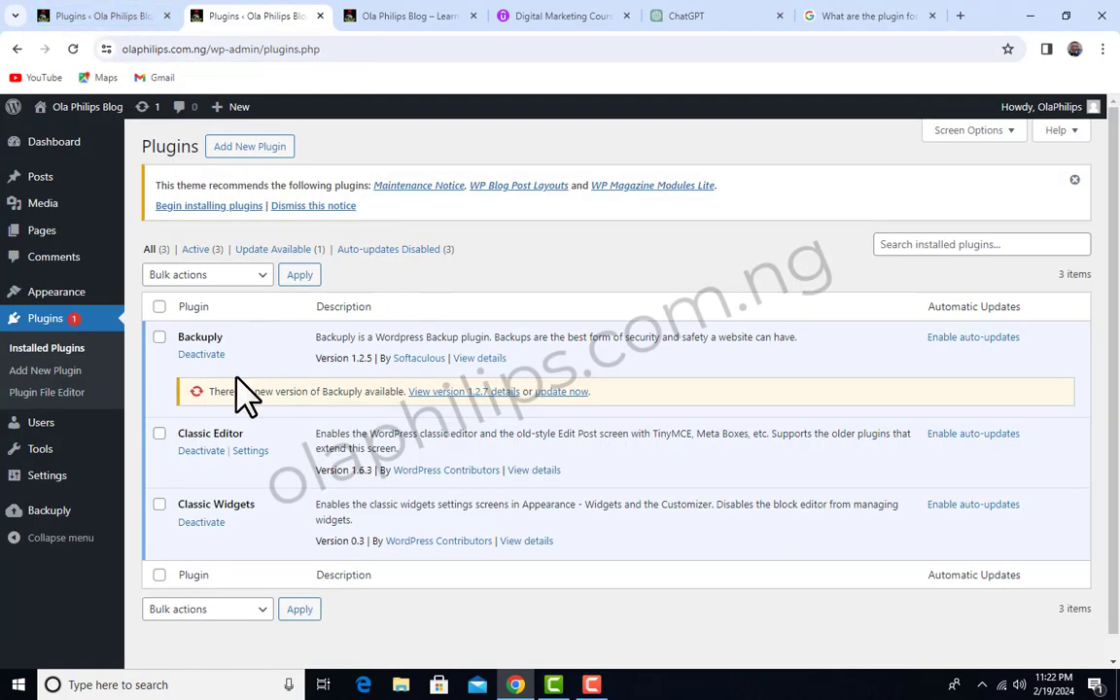
pyautogui.scroll(-1, 455, 381)
pyautogui.scroll(1, 459, 385)
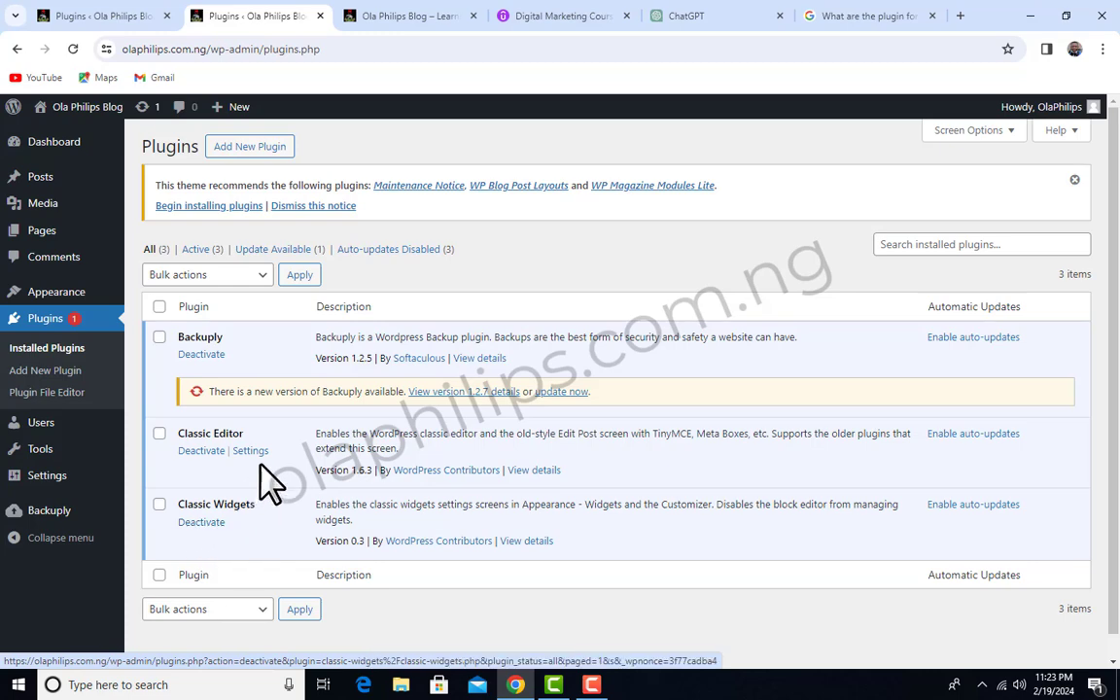
pyautogui.scroll(-1, 297, 399)
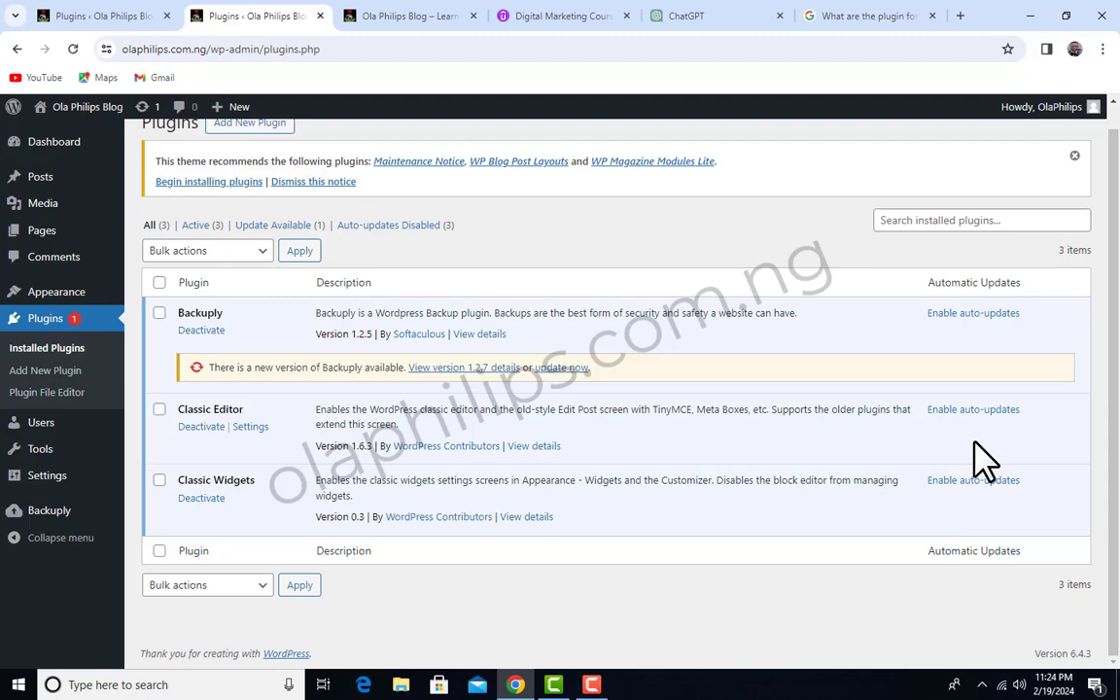
pyautogui.scroll(1, 375, 425)
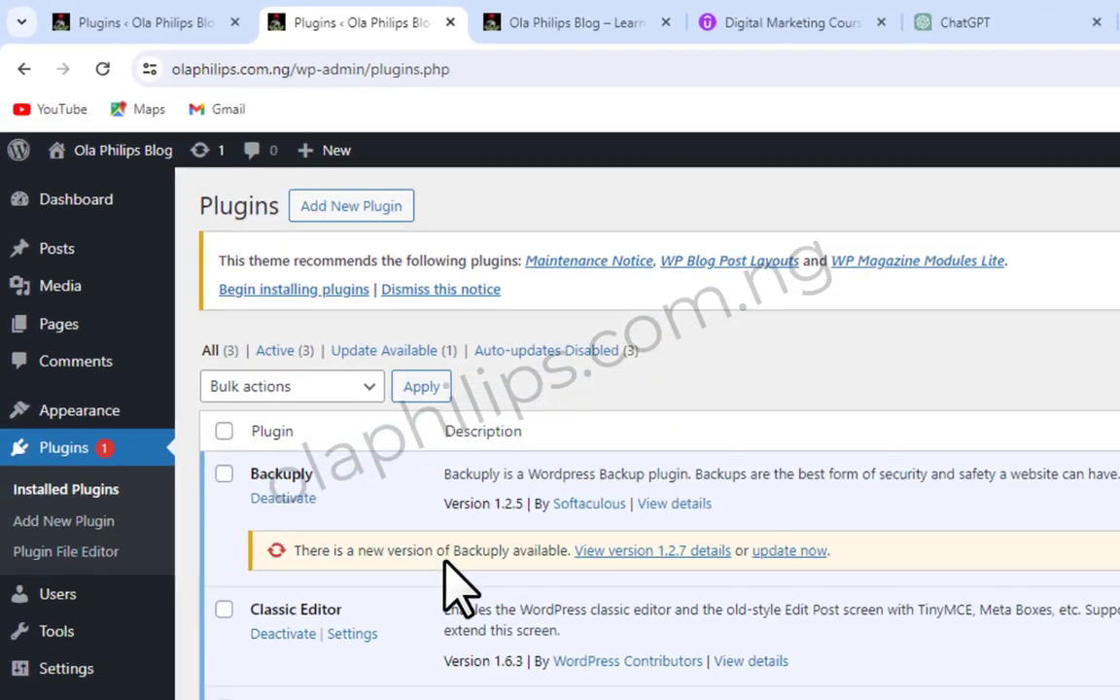
# Deactivate the Classic Widgets plugin and activate it again from the installed plugins list.
pyautogui.moveTo(59, 230)
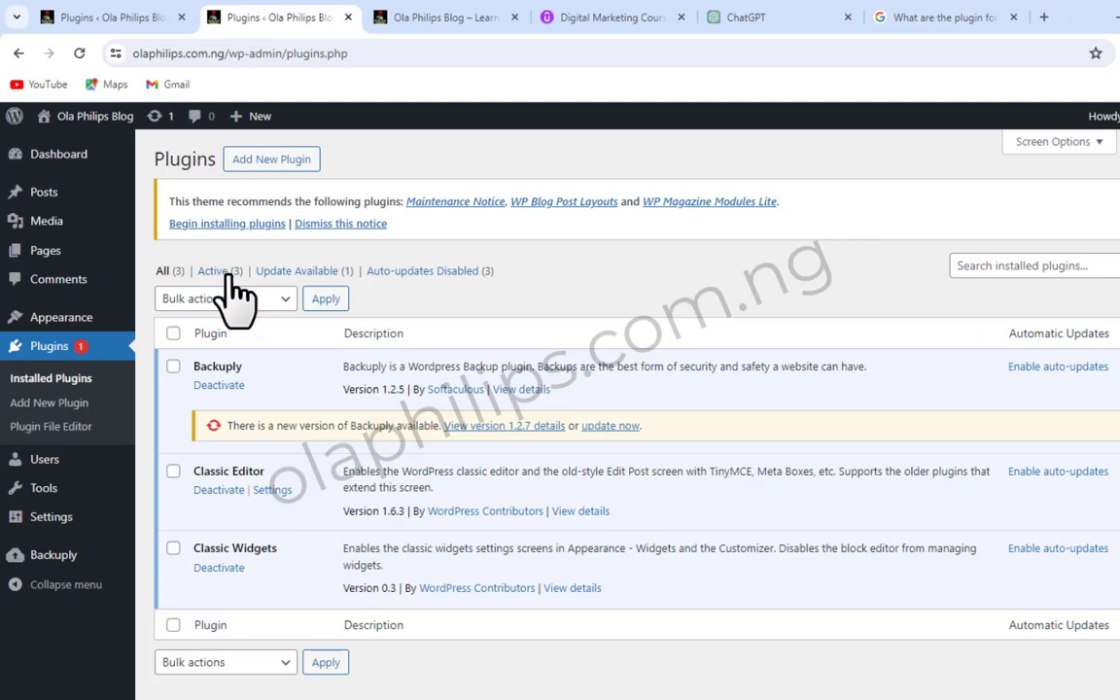
pyautogui.click(224, 568)
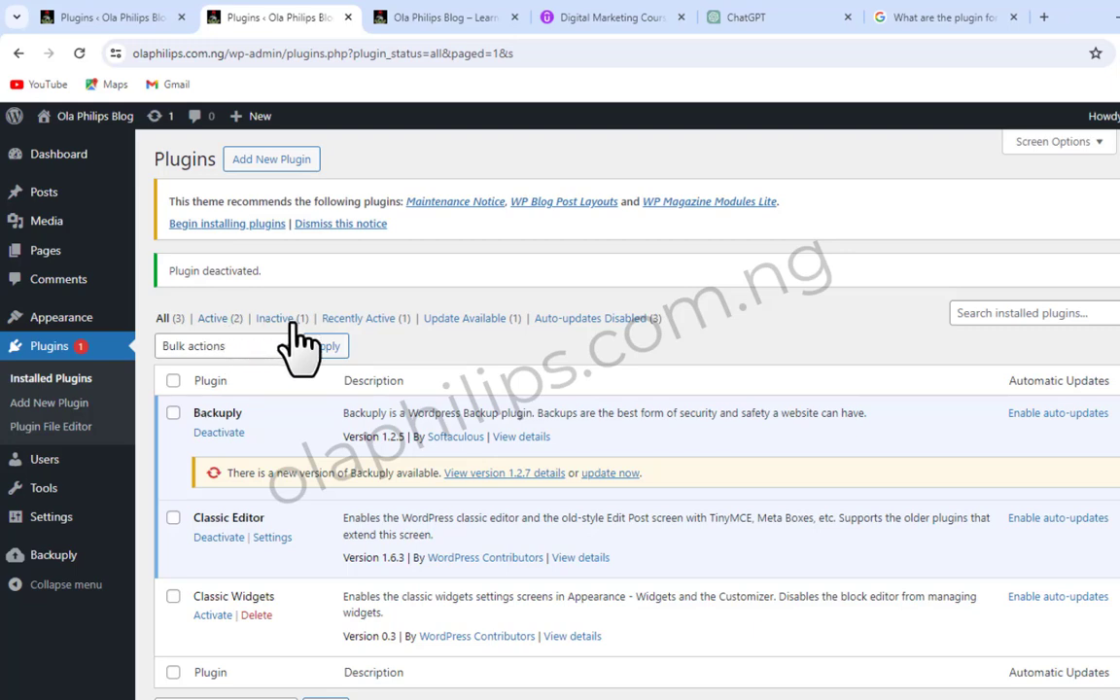
pyautogui.scroll(-1, 242, 550)
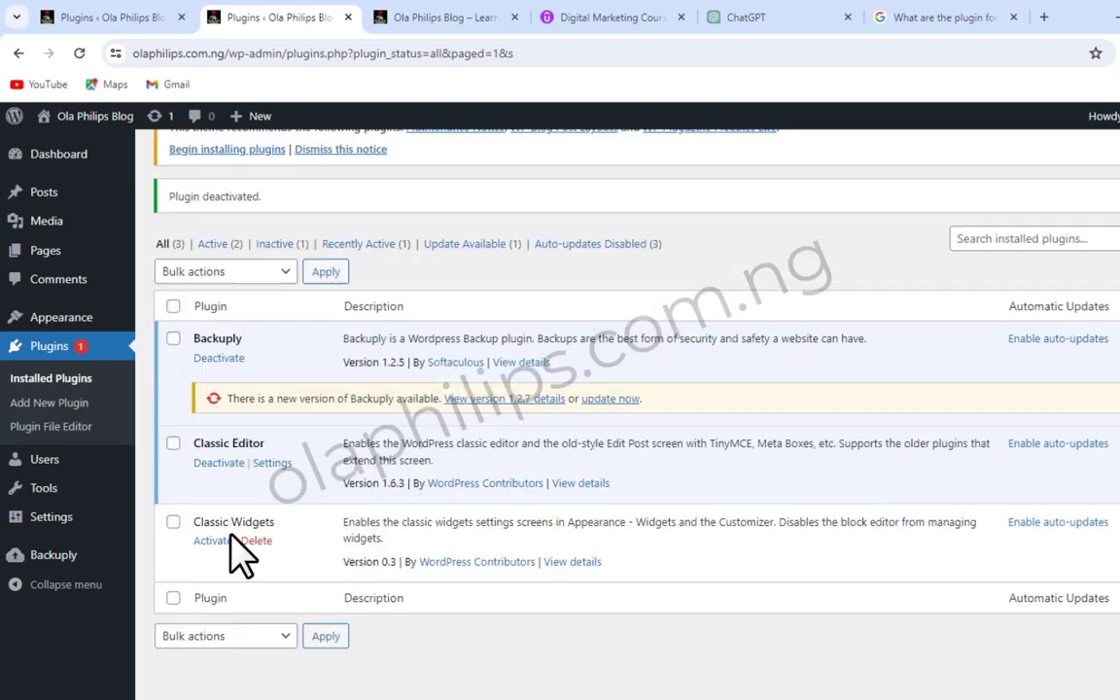
pyautogui.click(212, 541)
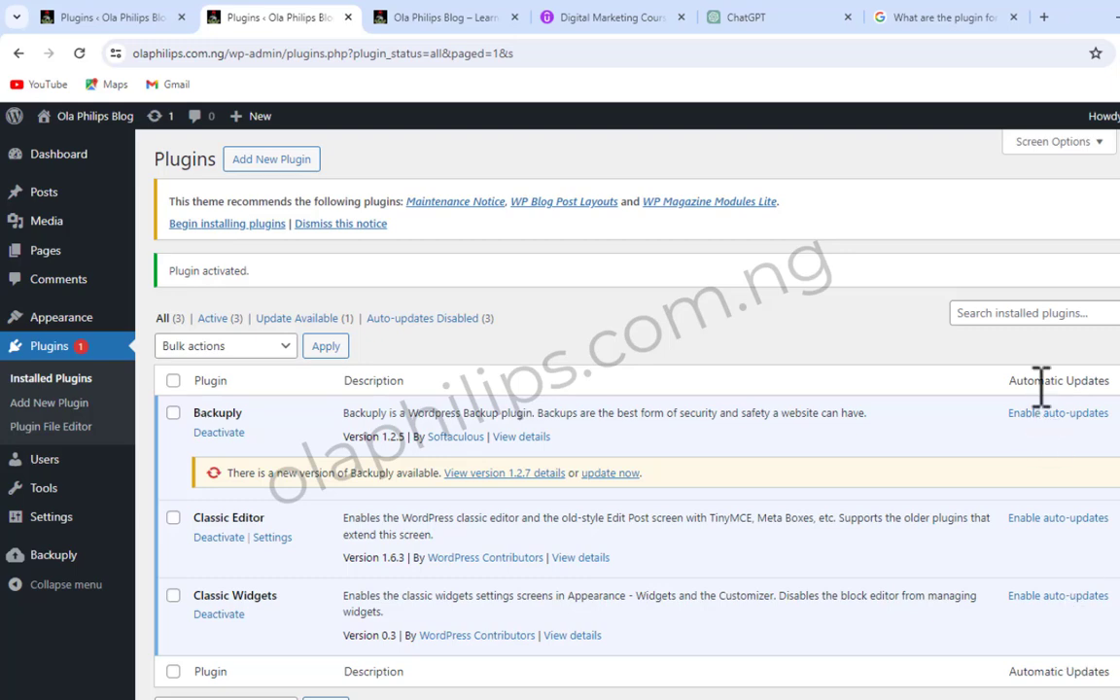
pyautogui.scroll(-1, 1029, 516)
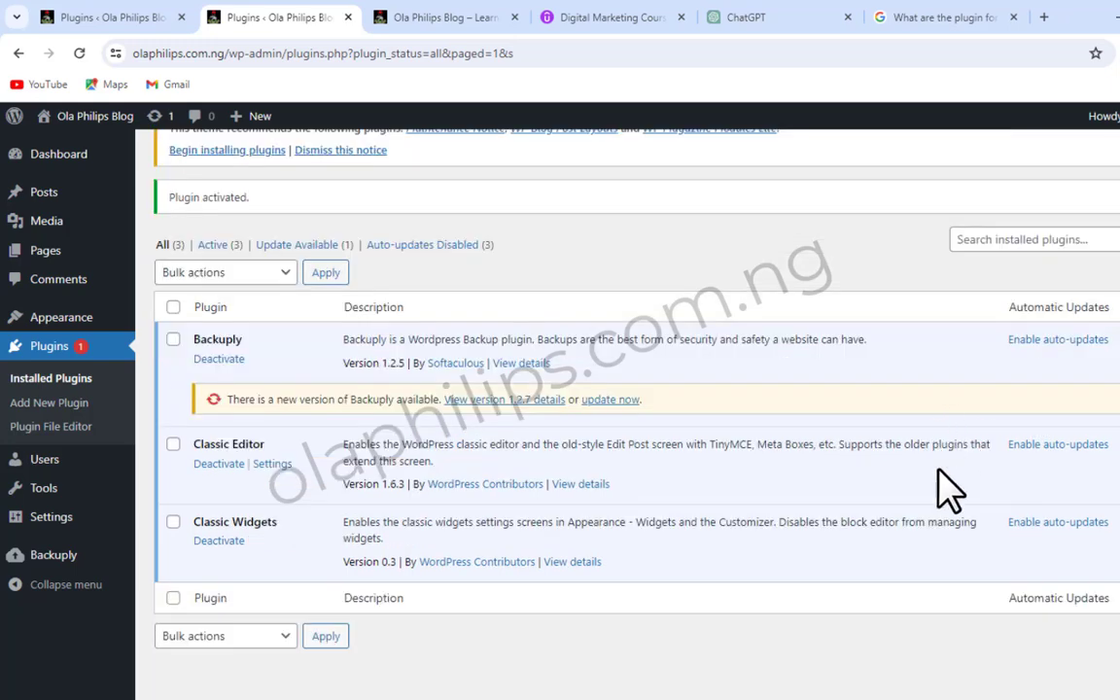
# Enable automatic updates for the Classic Editor plugin.
pyautogui.click(1062, 446)
pyautogui.scroll(1, 837, 409)
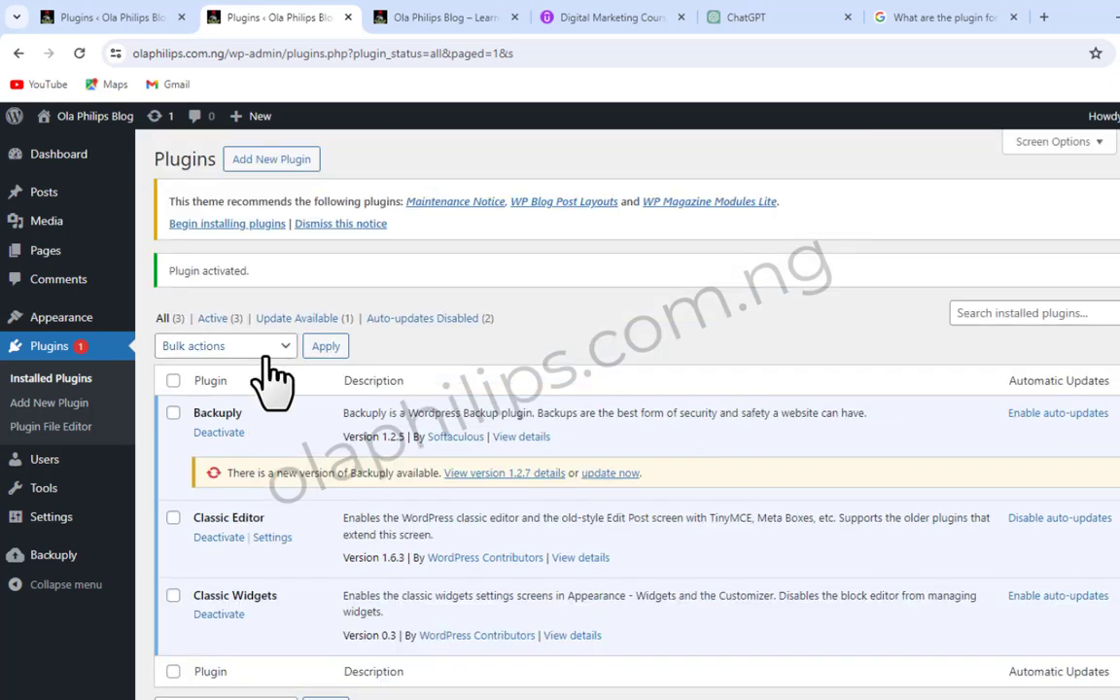
# Deactivate the Backuply plugin and activate it again.
pyautogui.click(222, 434)
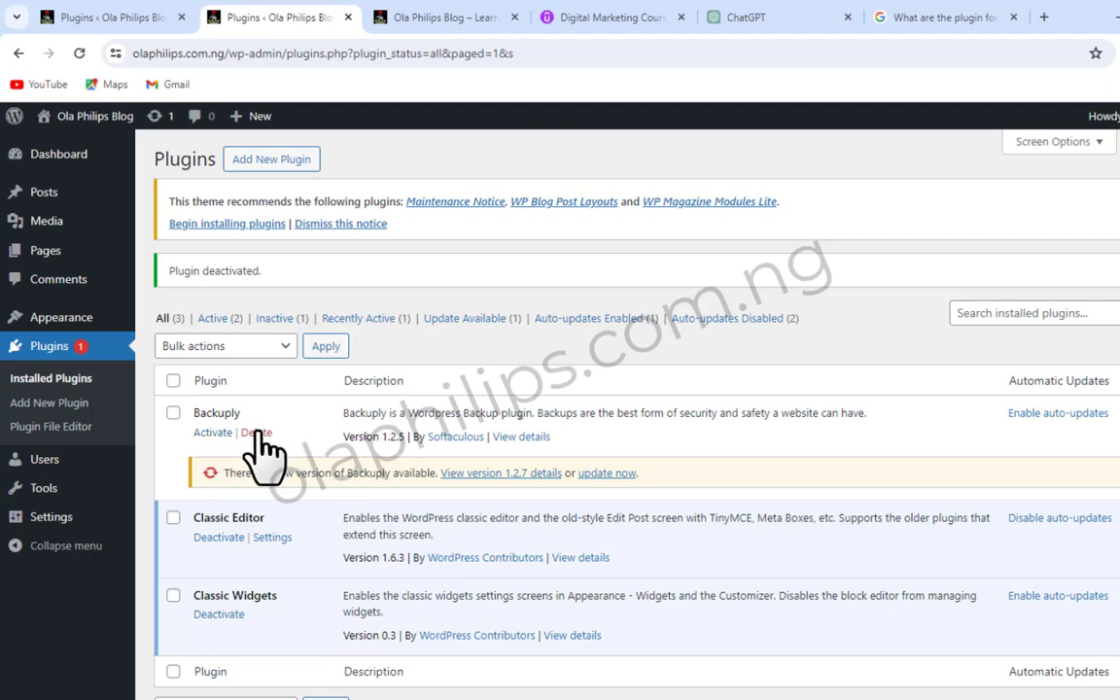
pyautogui.click(208, 434)
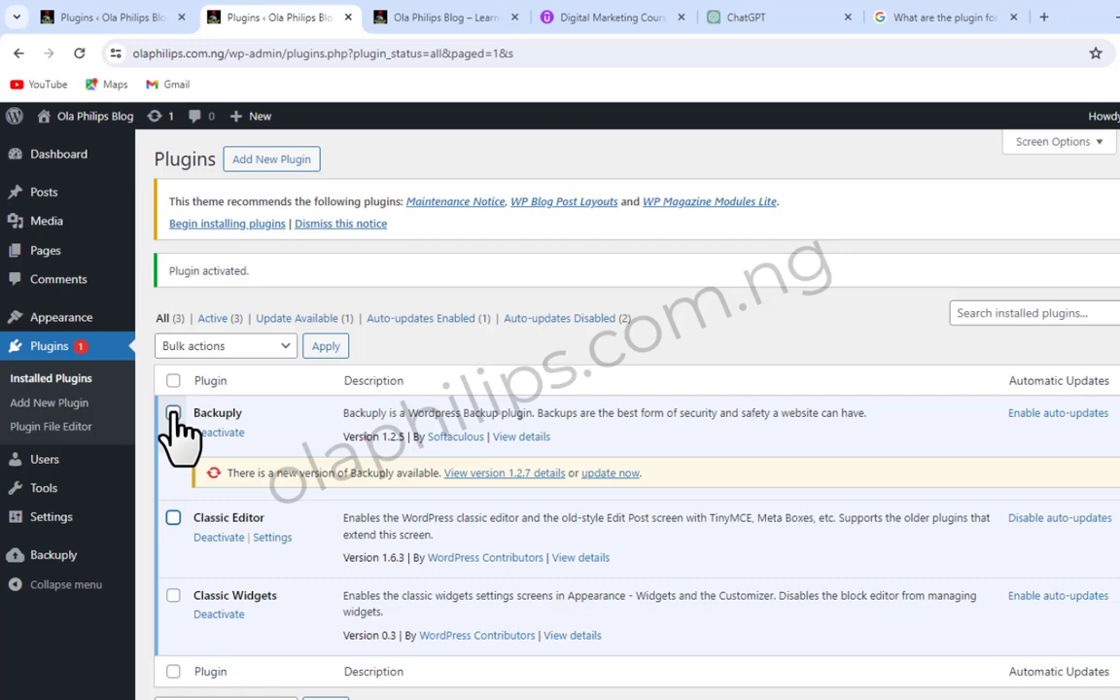
# Select the Backuply and Classic Editor plugins and review the bulk actions available for them without applying any.
pyautogui.click(173, 413)
pyautogui.click(173, 517)
pyautogui.click(275, 346)
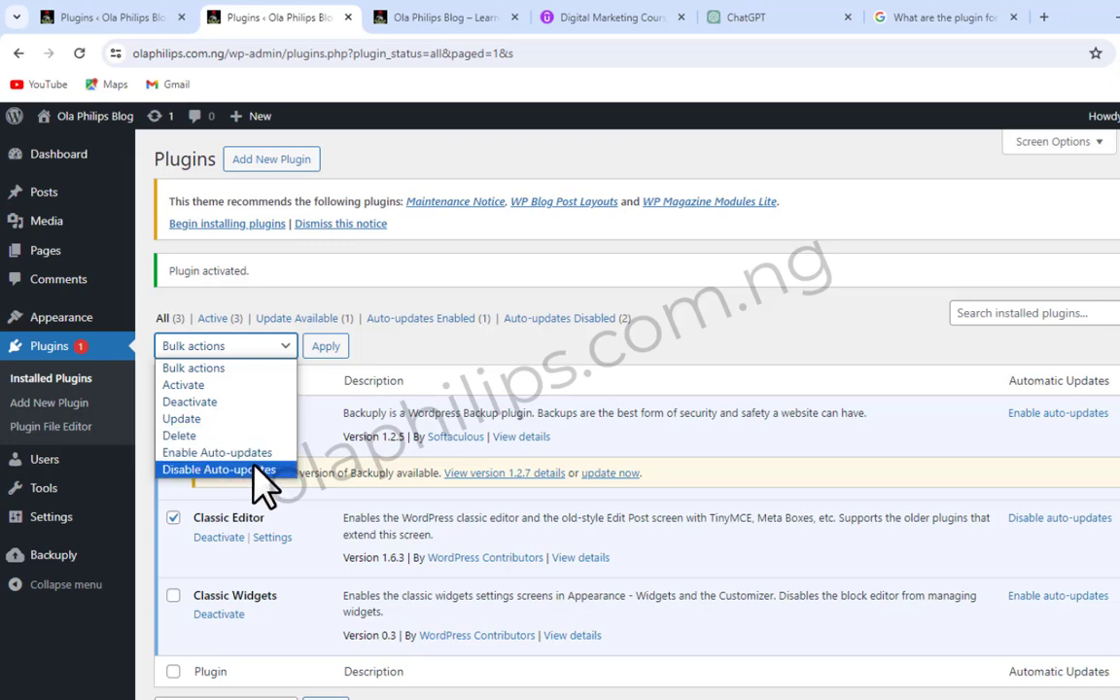
pyautogui.click(657, 456)
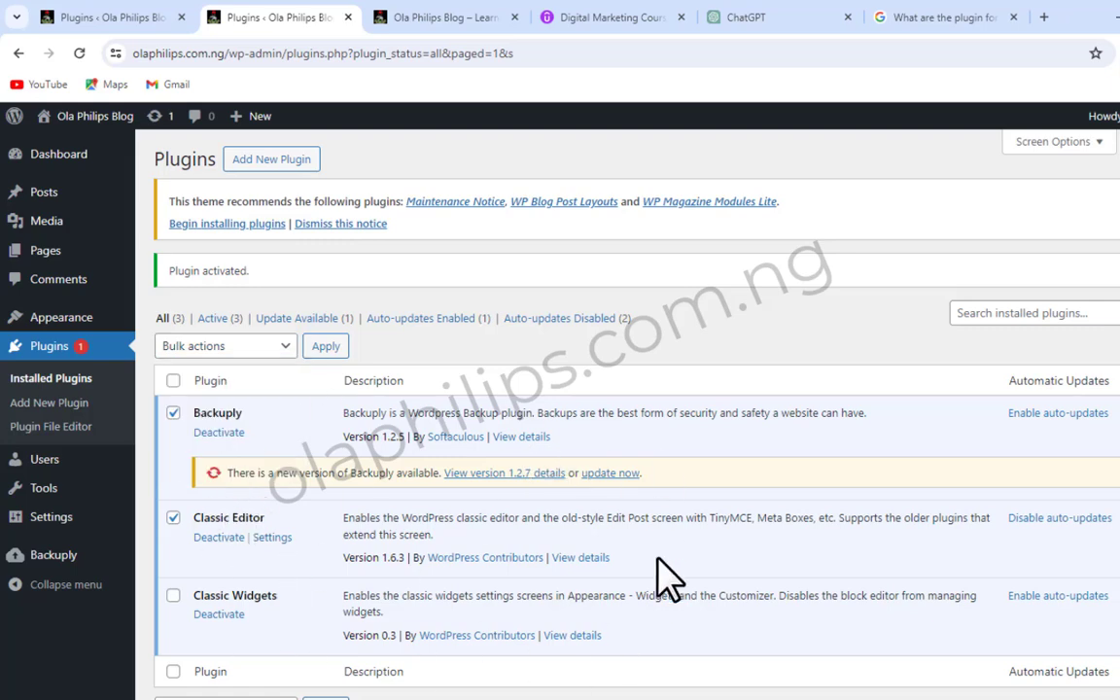
pyautogui.click(284, 351)
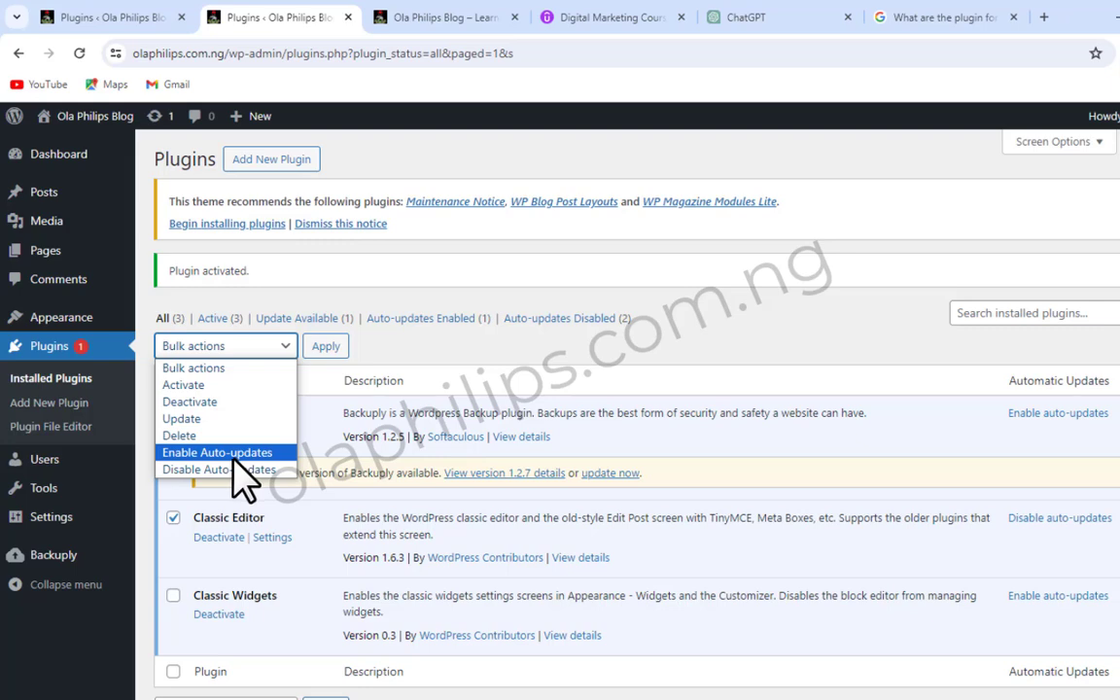
pyautogui.click(473, 362)
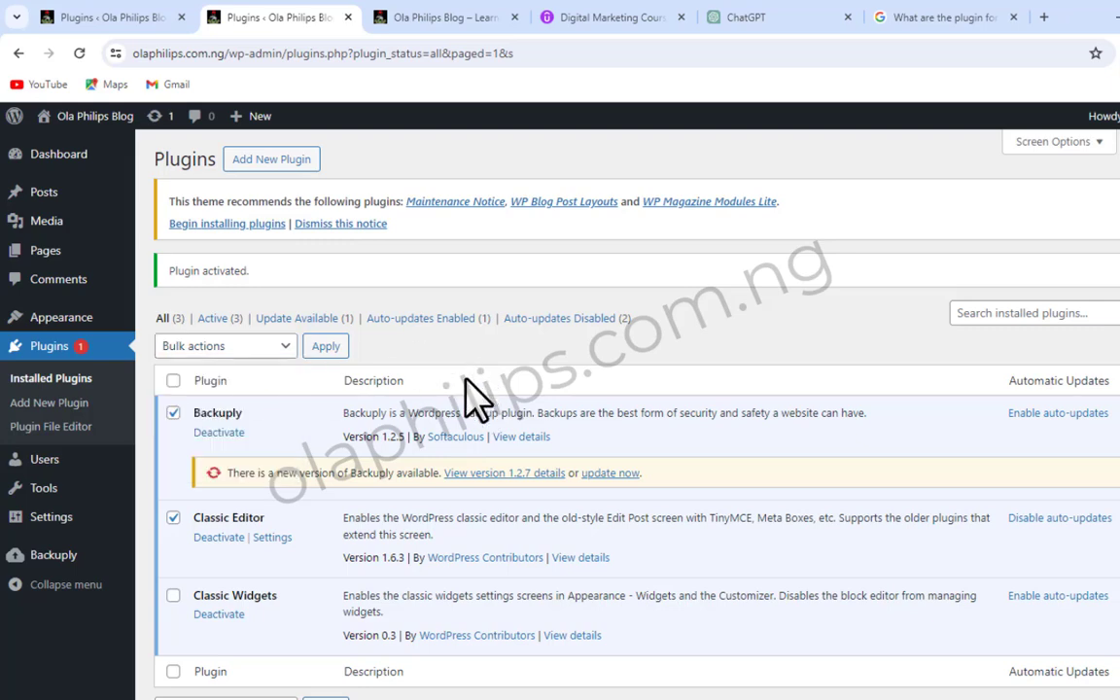
# Search the plugins available to add for "sassy social" and install Social Sharing Plugin – Sassy Social Share.
pyautogui.click(292, 185)
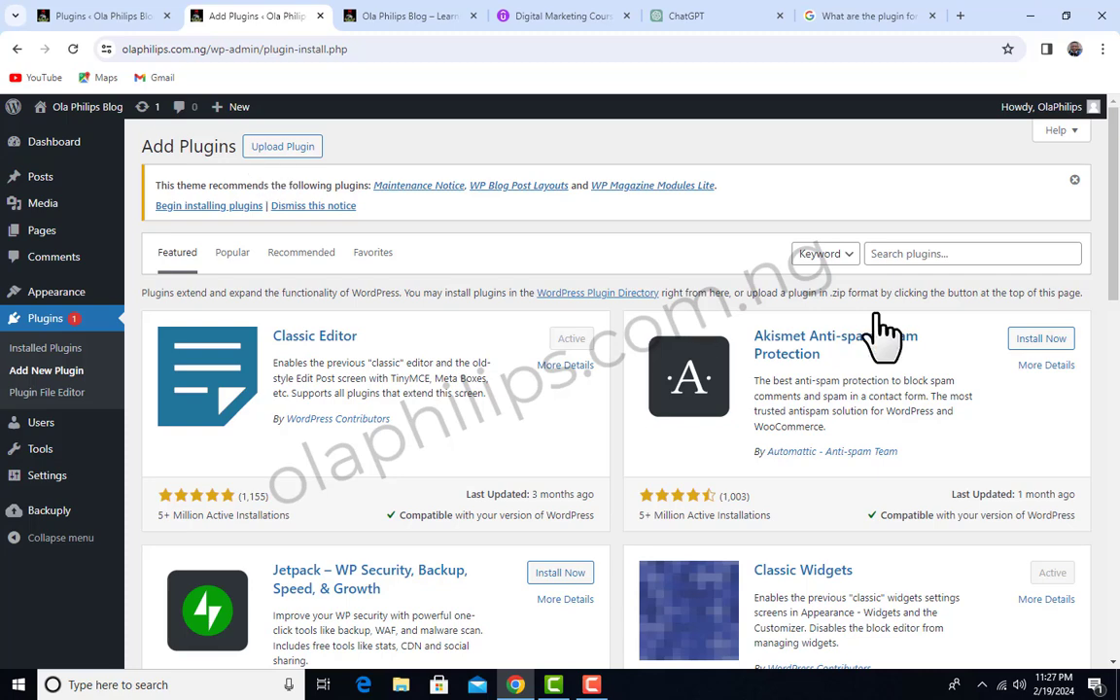
pyautogui.click(958, 252)
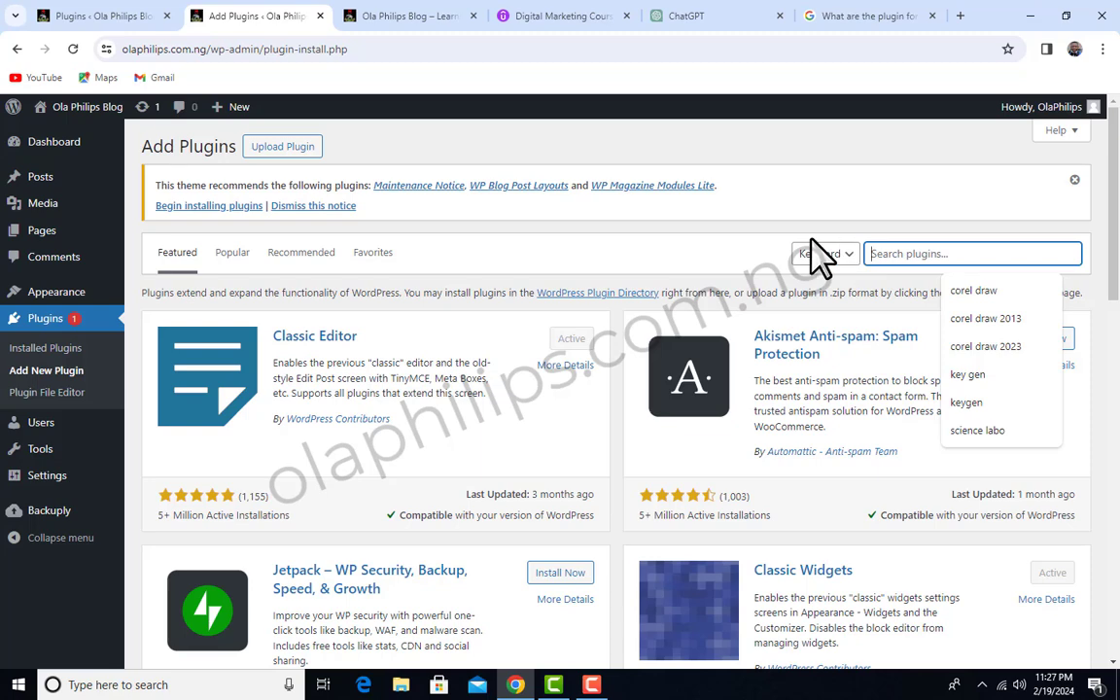
pyautogui.write('sassy')
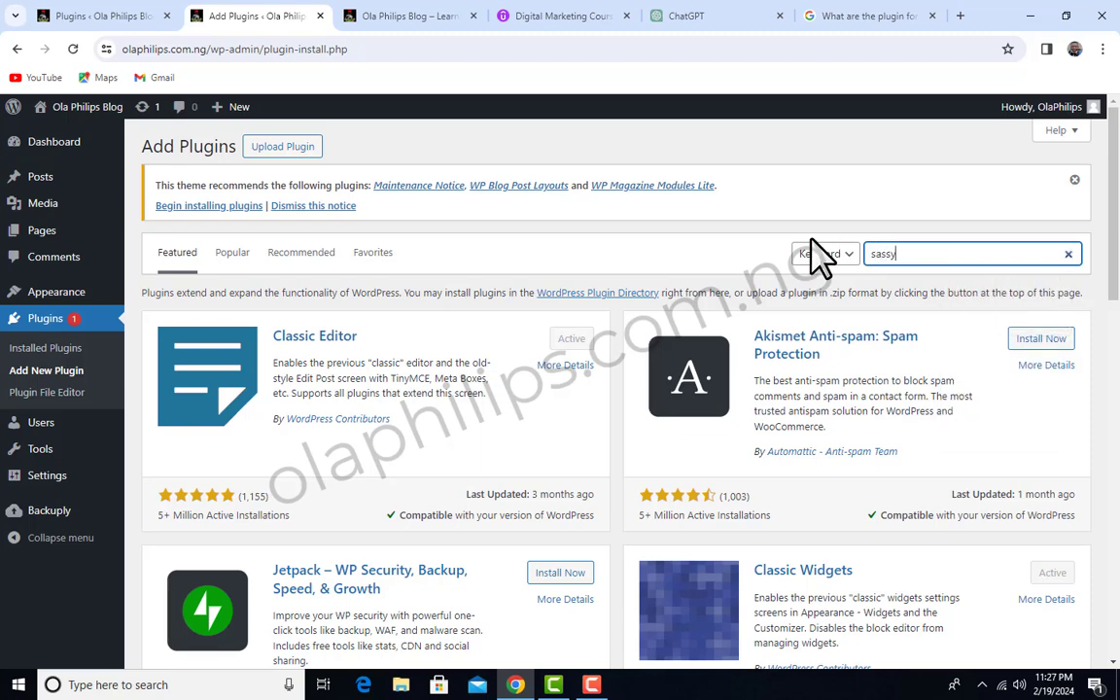
pyautogui.write(' social')
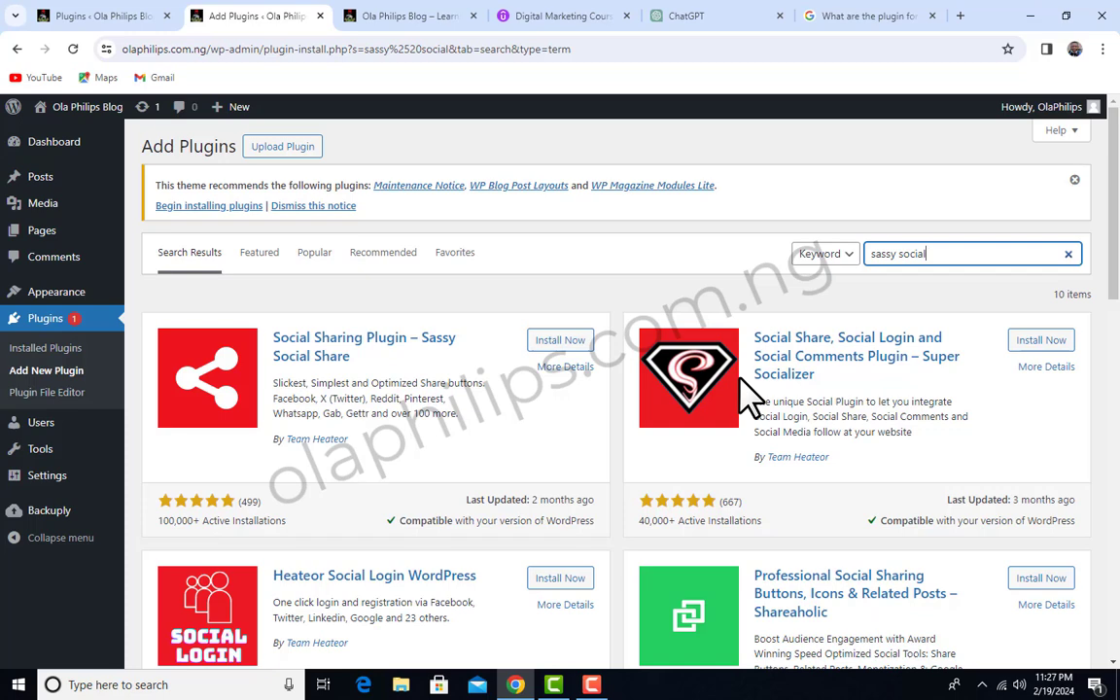
pyautogui.click(581, 342)
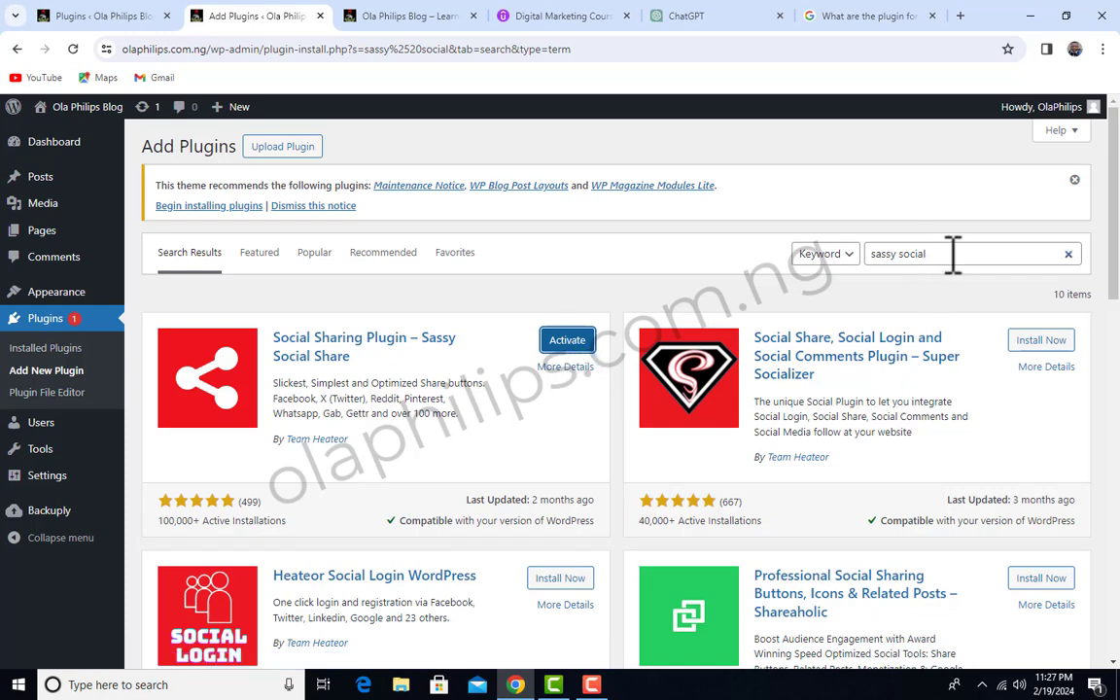
# Search the plugin directory for "yoast" and look through the matching plugins.
pyautogui.moveTo(953, 255); pyautogui.dragTo(845, 262)
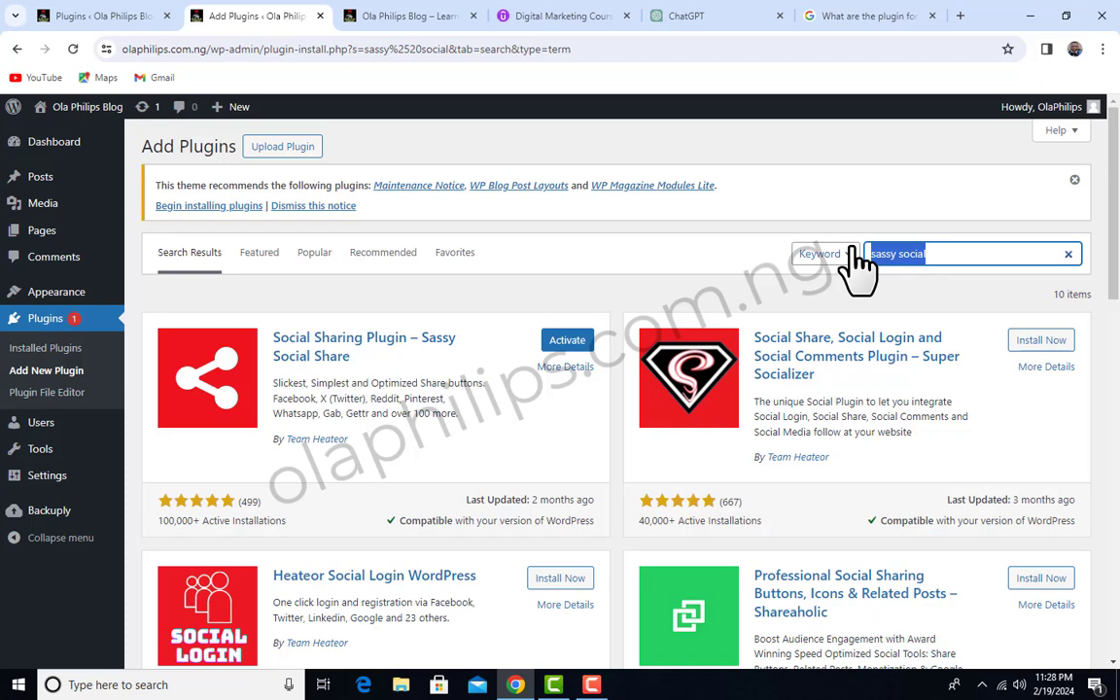
pyautogui.write('ya')
pyautogui.write('ast')
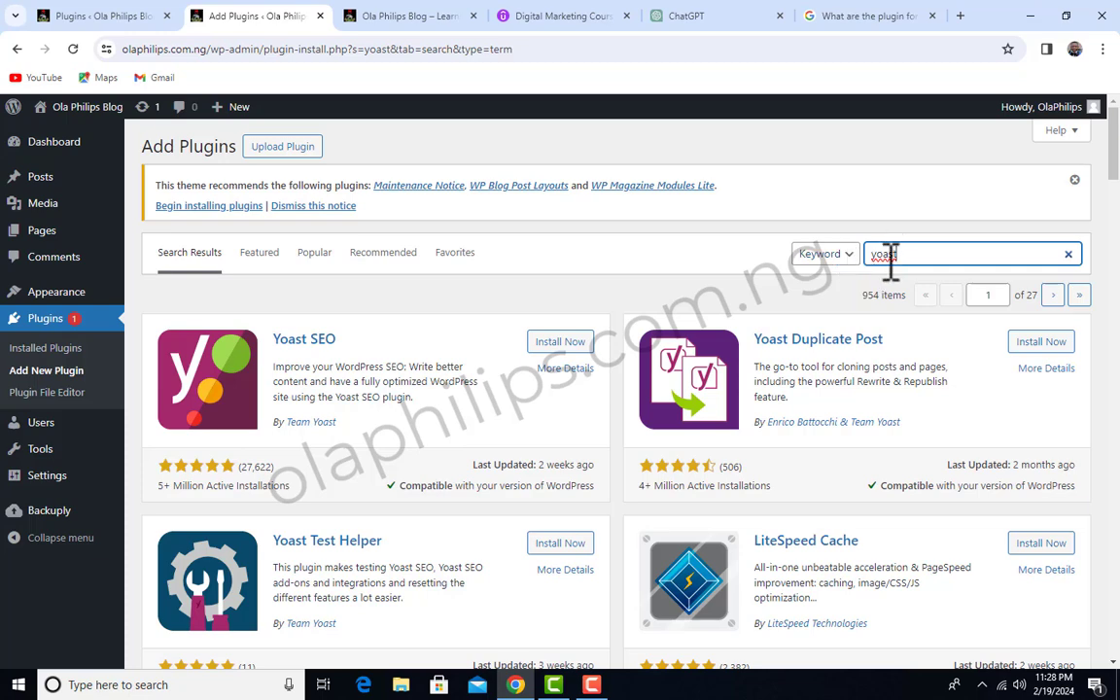
pyautogui.scroll(-1, 893, 260)
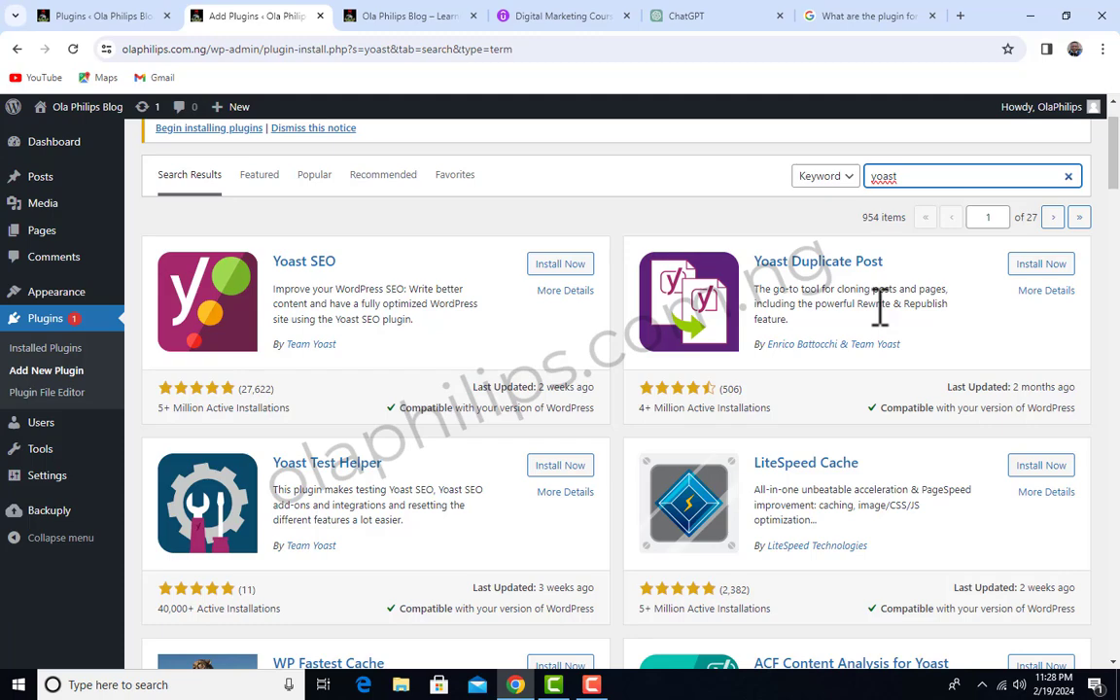
pyautogui.scroll(-3, 880, 309)
pyautogui.scroll(4, 878, 326)
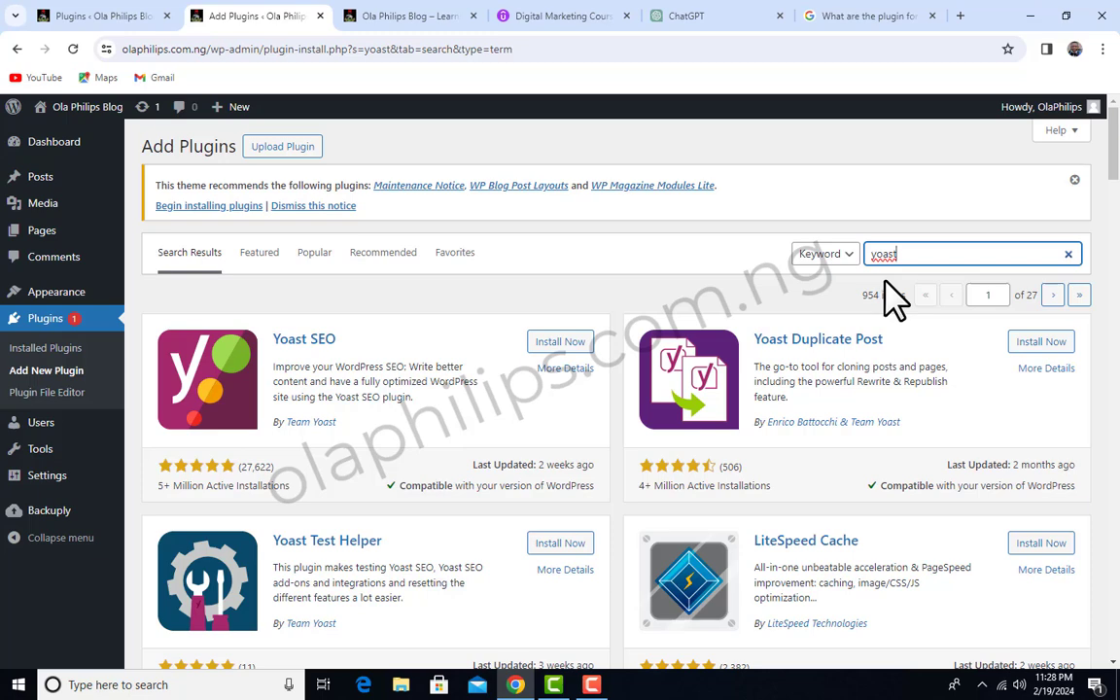
# Revisit the Google results about WordPress backup plugins and the other plugins tab, and return to the Yoast search results.
pyautogui.click(861, 18)
pyautogui.scroll(1, 97, 263)
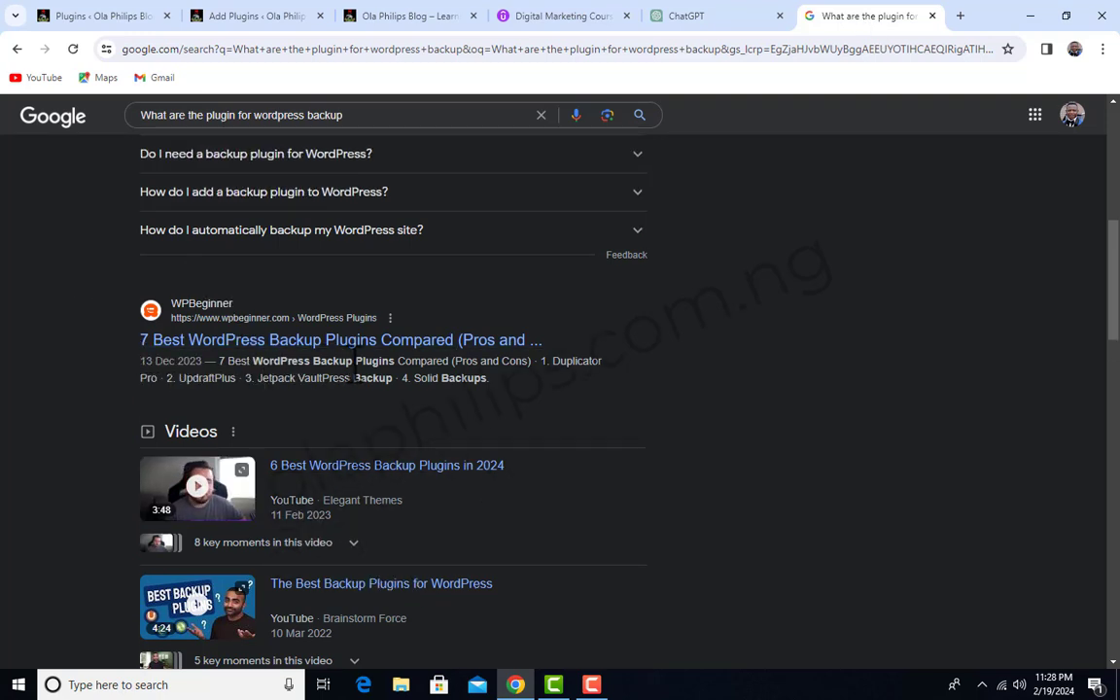
pyautogui.click(163, 16)
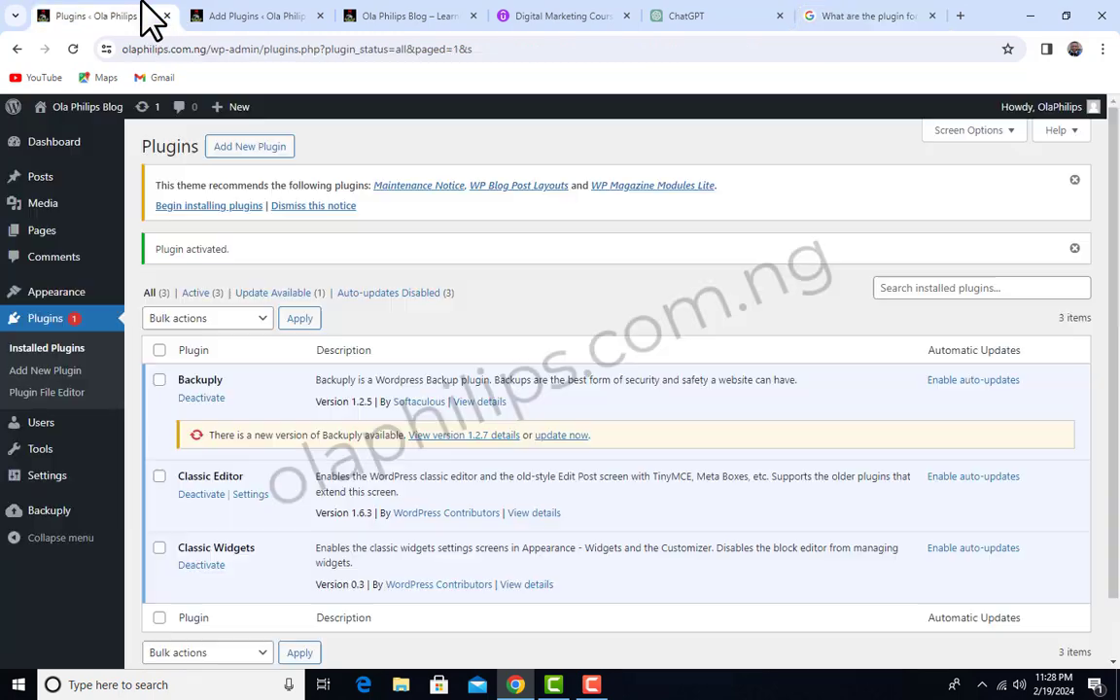
pyautogui.click(270, 15)
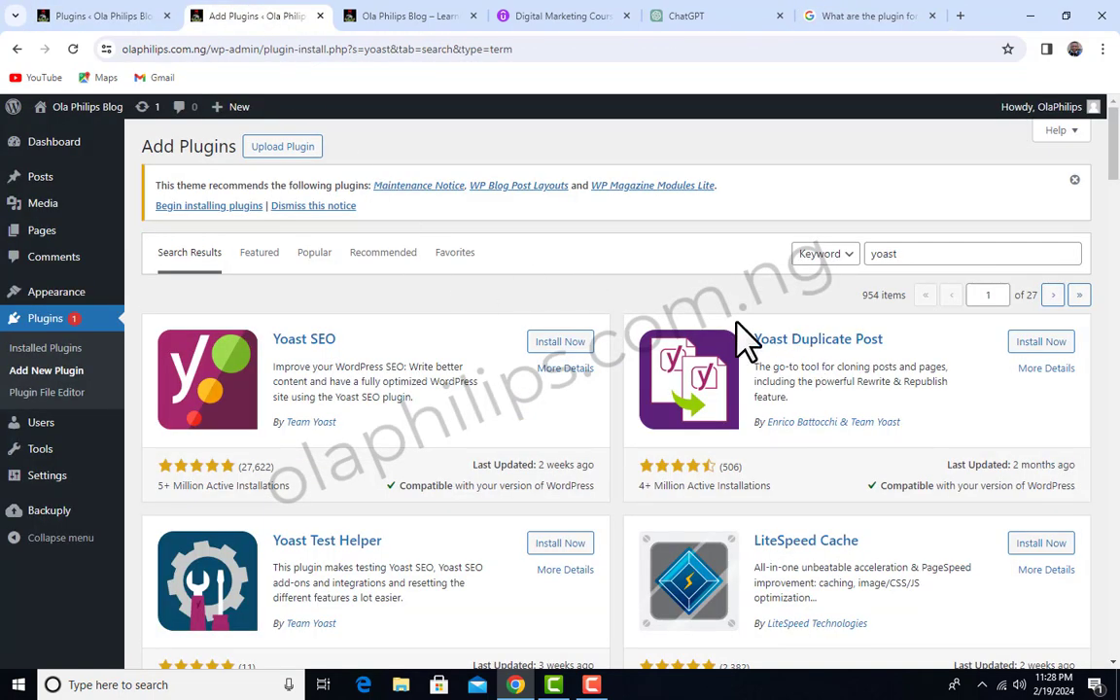
# Check the Yoast SEO plugin's ratings, active installations, last update and compatibility, and install it.
pyautogui.scroll(-1, 420, 427)
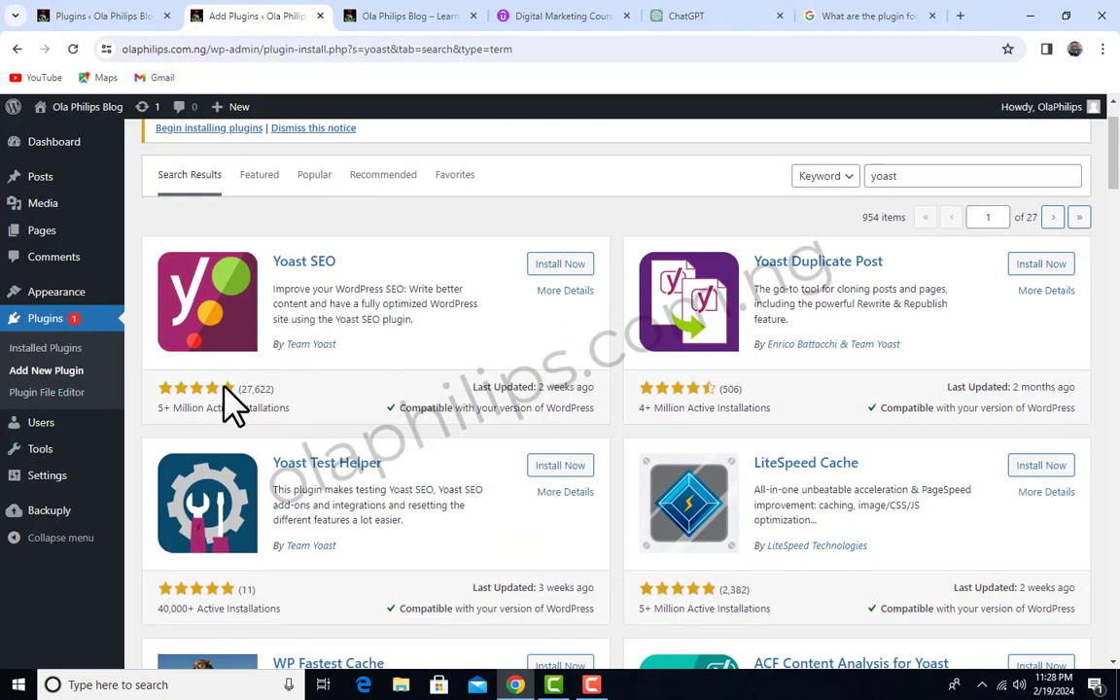
pyautogui.moveTo(318, 430); pyautogui.dragTo(143, 409)
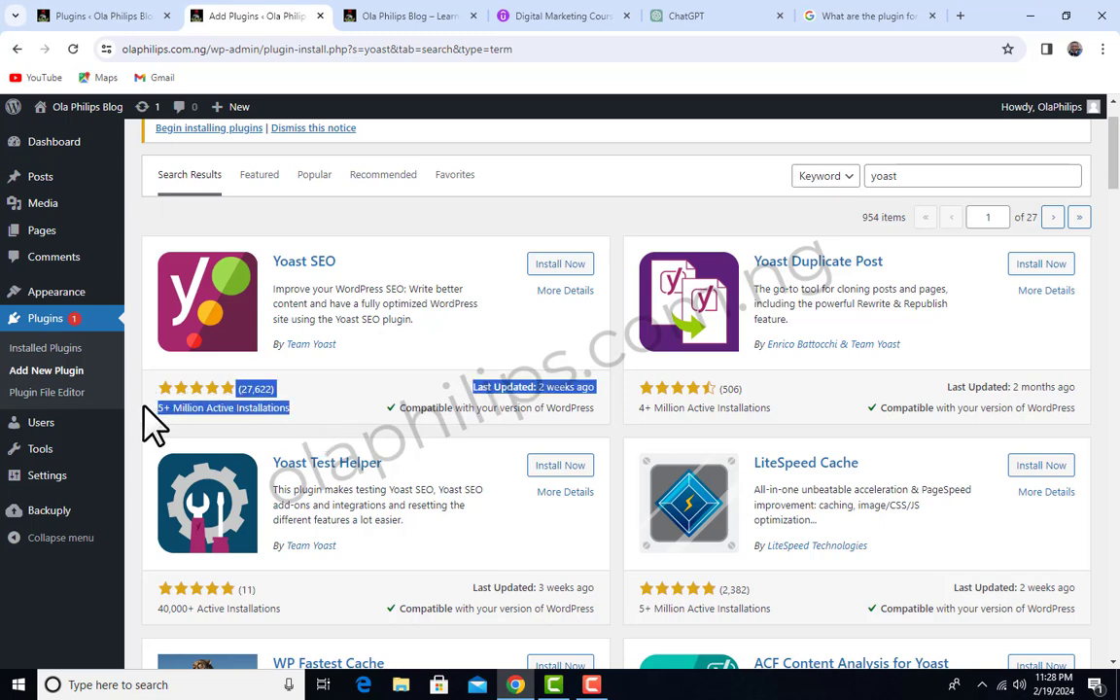
pyautogui.click(293, 386)
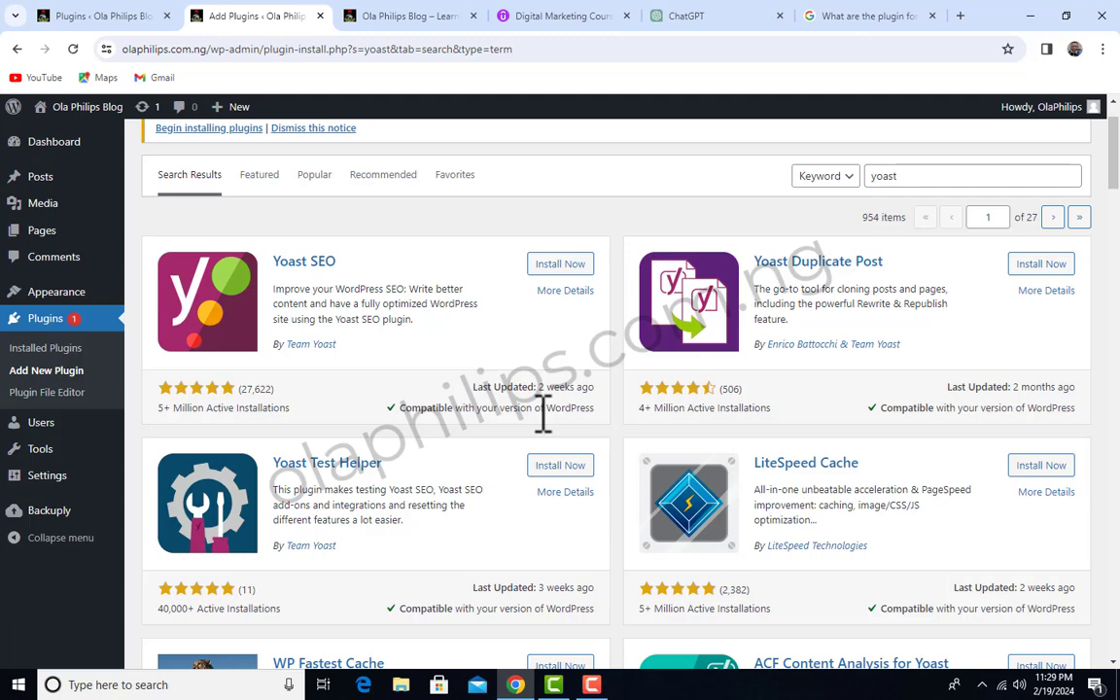
pyautogui.scroll(-5, 681, 457)
pyautogui.scroll(6, 739, 457)
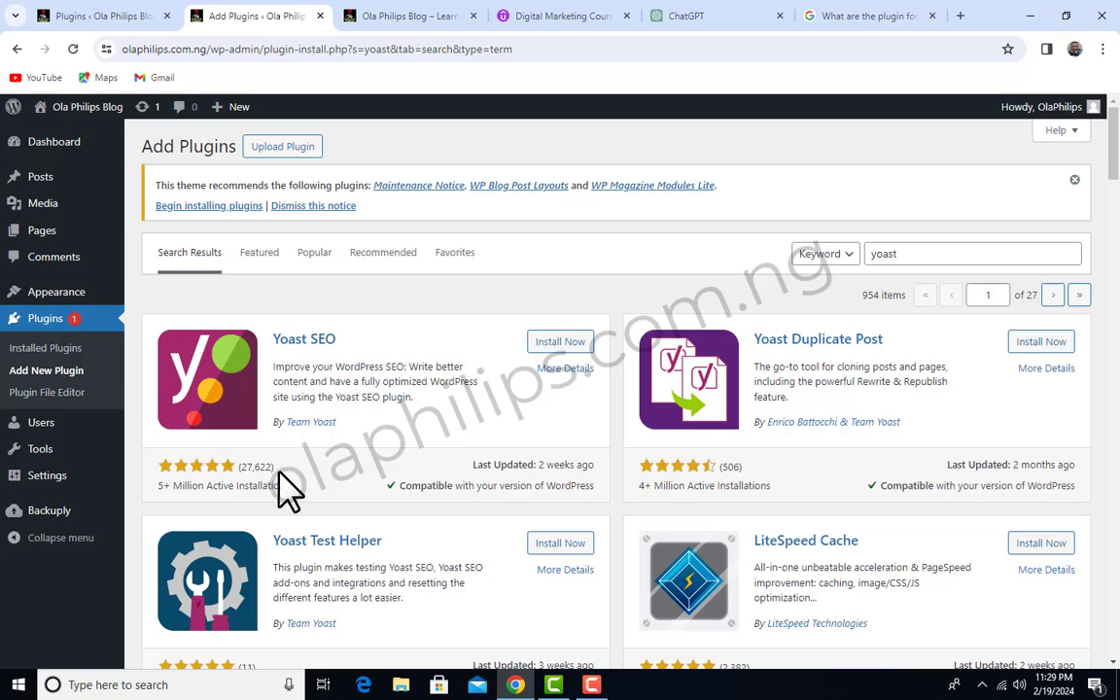
pyautogui.moveTo(291, 473); pyautogui.dragTo(257, 467)
pyautogui.click(374, 476)
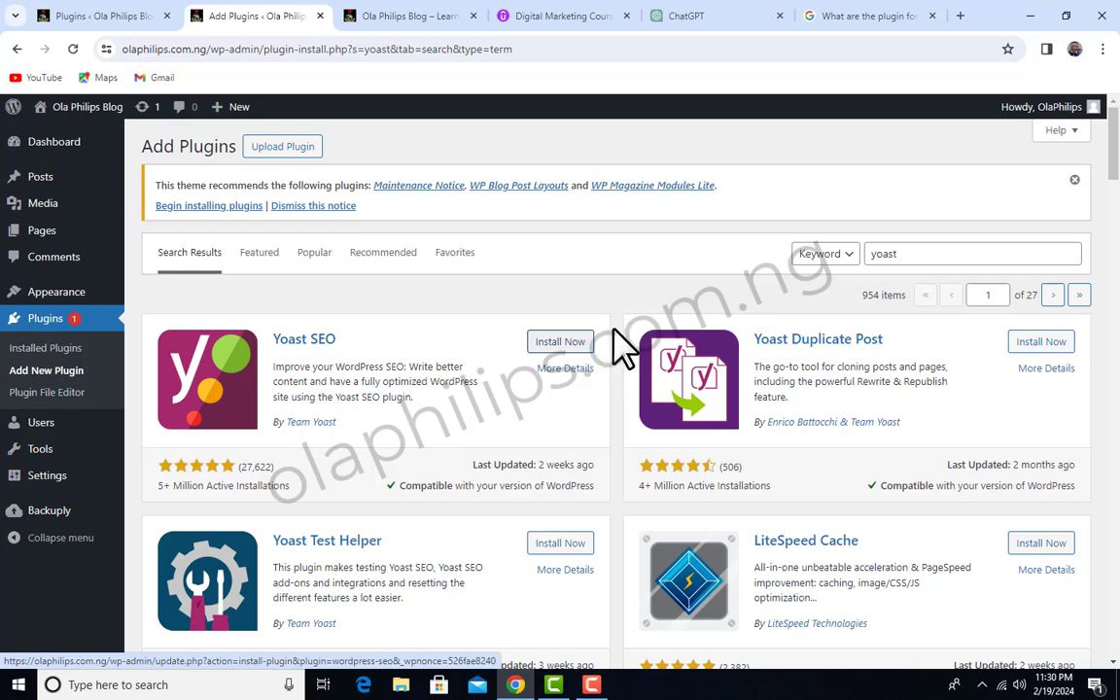
pyautogui.click(556, 345)
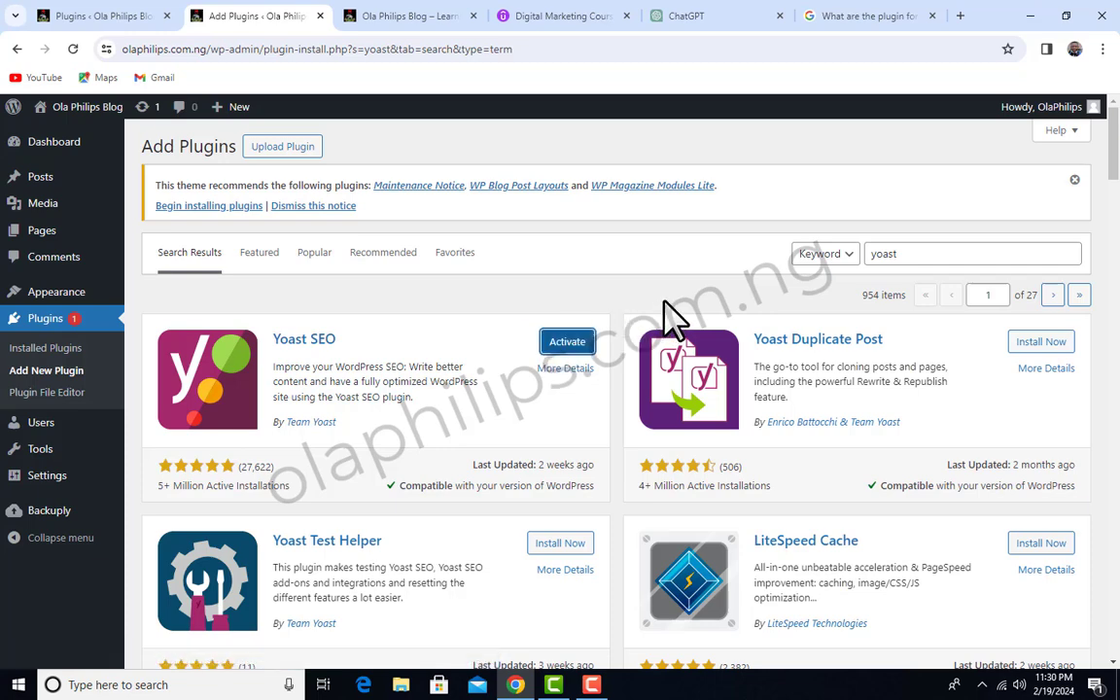
# Search the plugin directory for "comment" and install the Comments – wpDiscuz plugin.
pyautogui.click(919, 256)
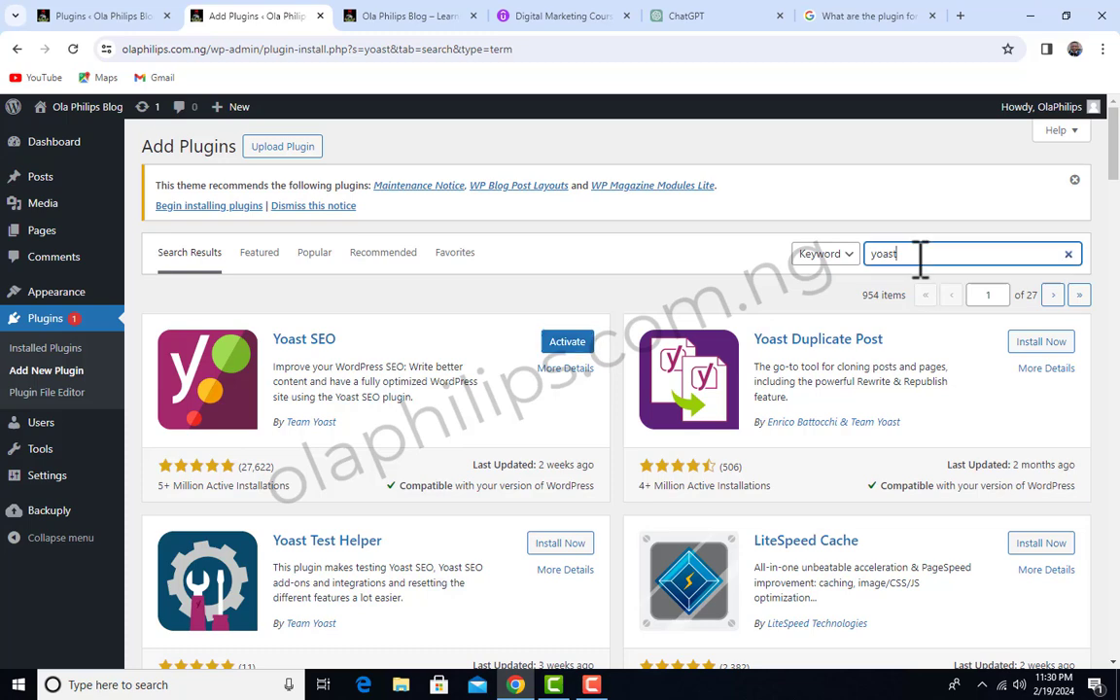
pyautogui.press('BackSpace')
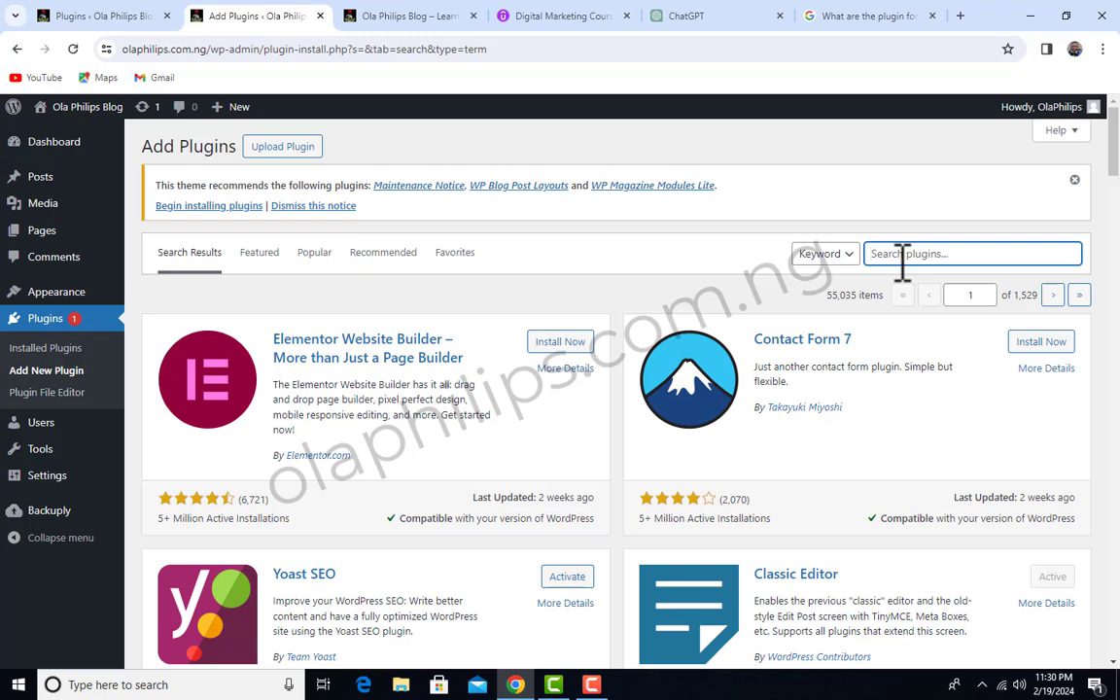
pyautogui.write('comment')
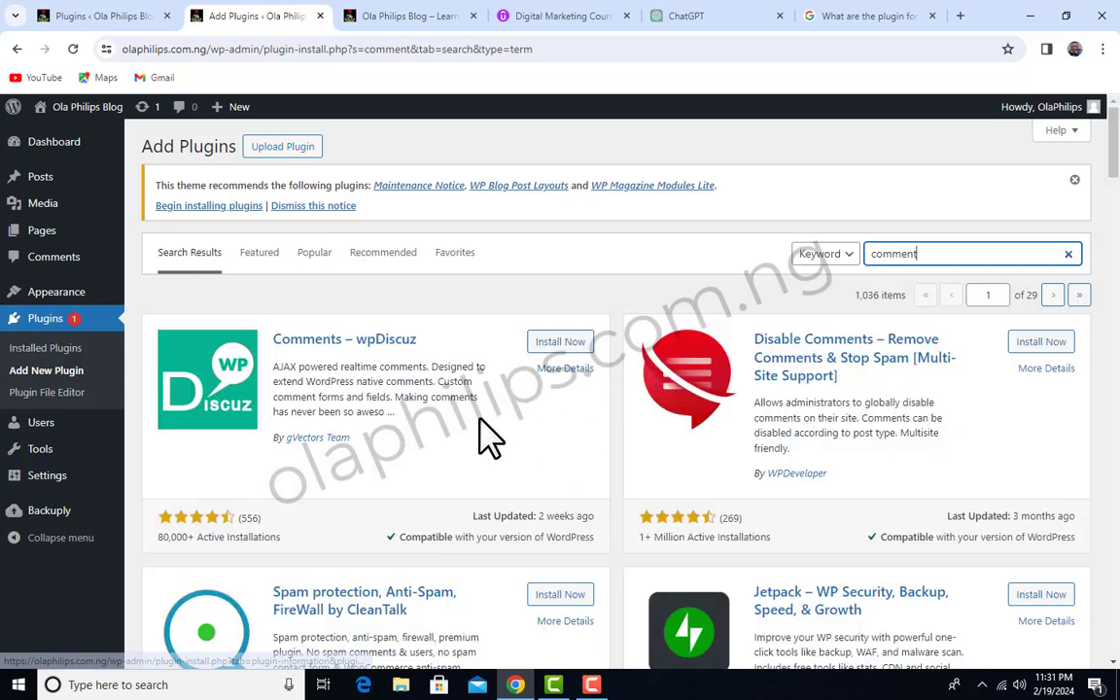
pyautogui.click(560, 346)
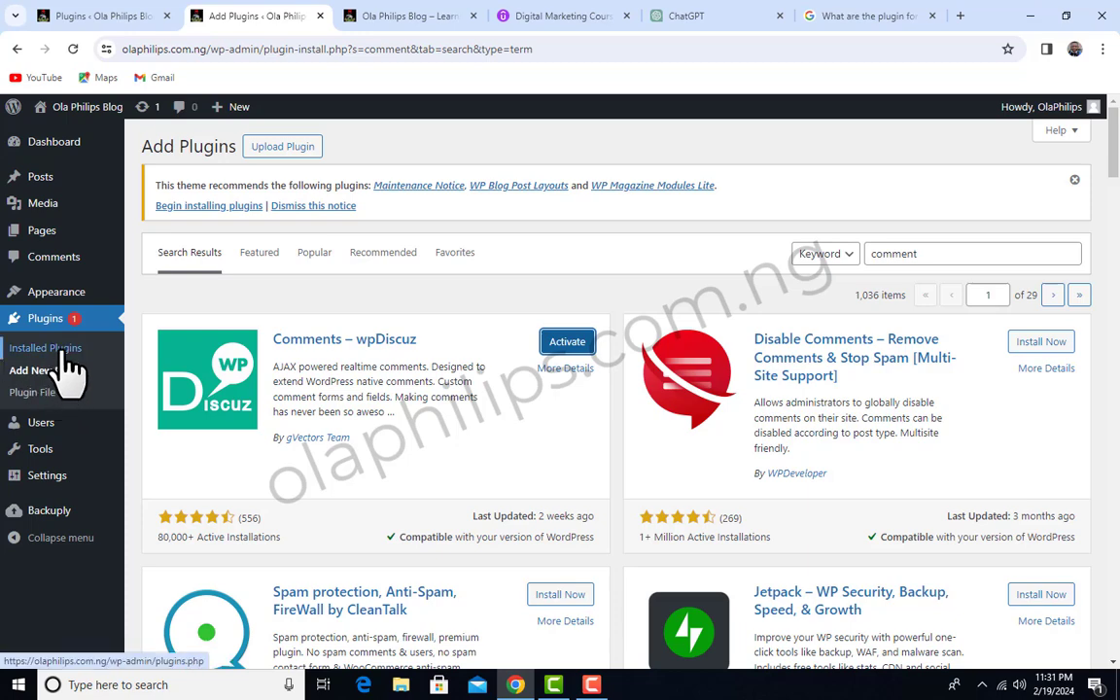
# Open the installed plugins list and review the Sassy Social Share, wpDiscuz and Yoast SEO entries.
pyautogui.click(55, 322)
pyautogui.scroll(-3, 399, 486)
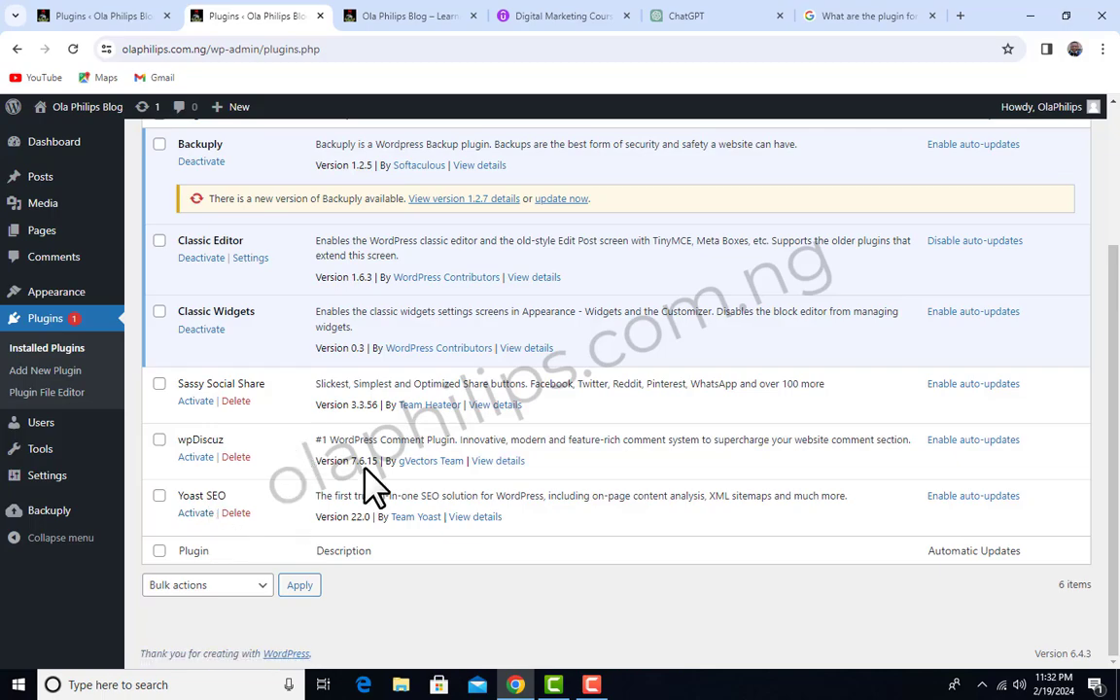
# Open the blog post "The Essential Keys To Self Improvement And Motivation" on the live site and examine its comment form.
pyautogui.click(418, 16)
pyautogui.scroll(-4, 743, 357)
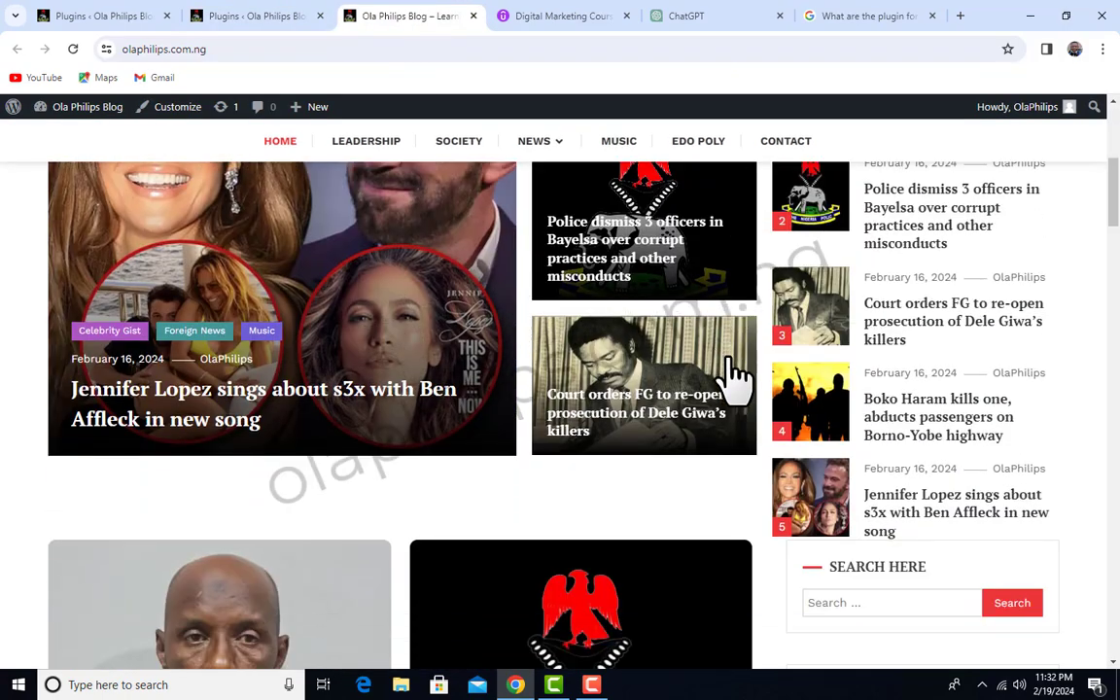
pyautogui.scroll(3, 737, 375)
pyautogui.click(692, 286)
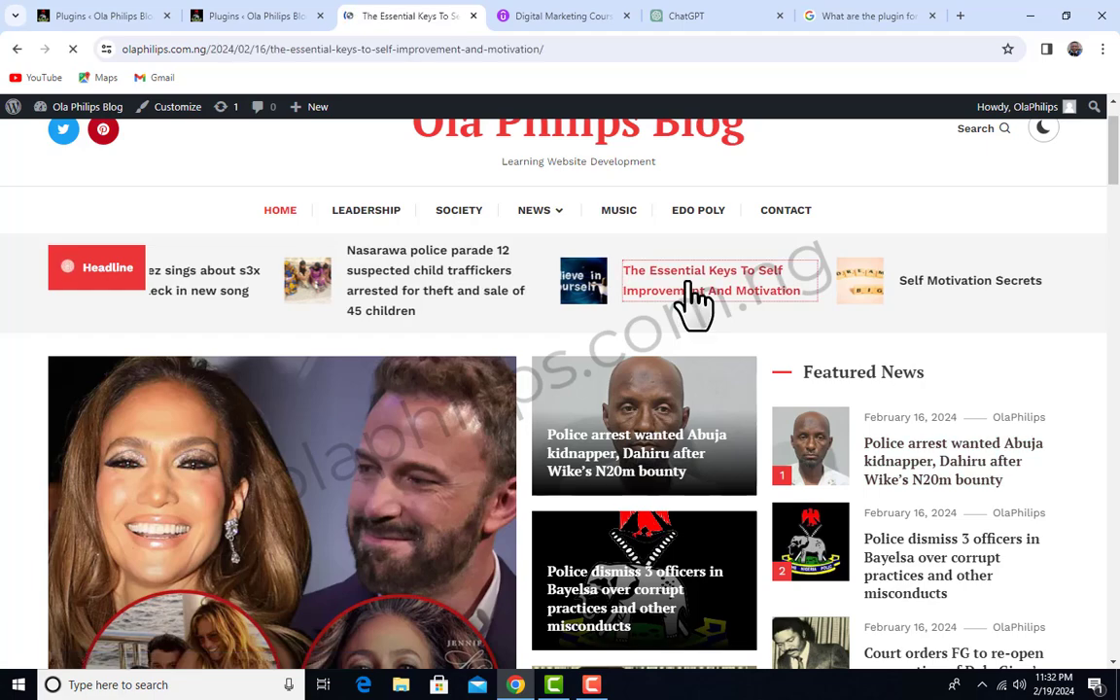
pyautogui.scroll(-15, 681, 316)
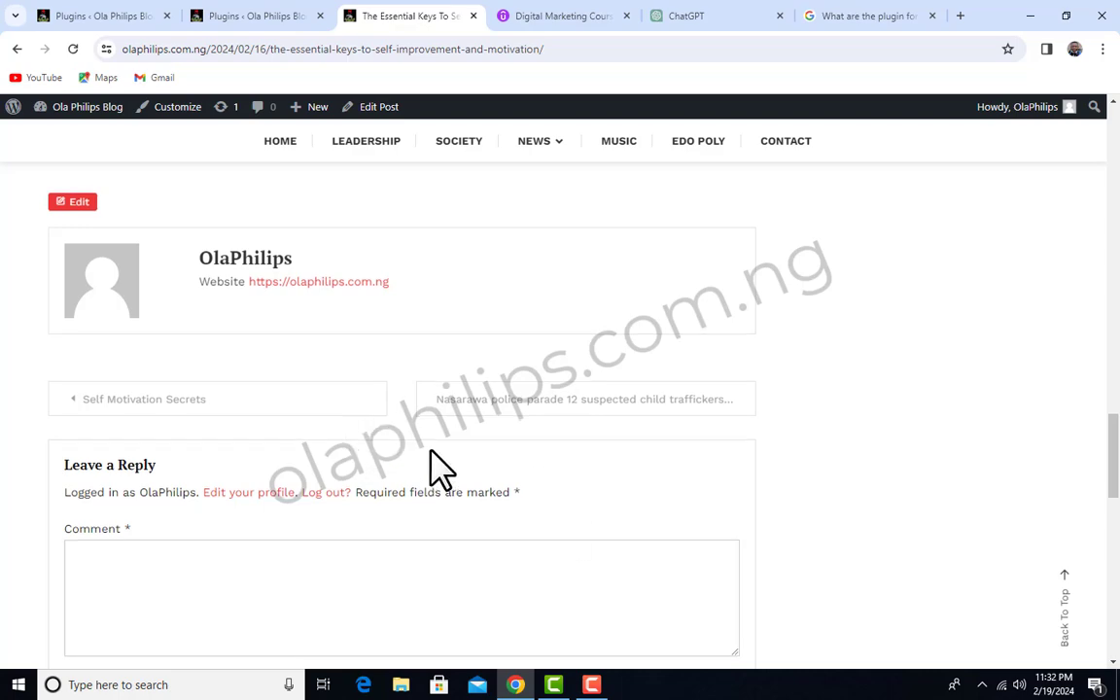
pyautogui.scroll(-1, 430, 465)
# Return to the installed plugins list and activate the wpDiscuz plugin.
pyautogui.click(275, 16)
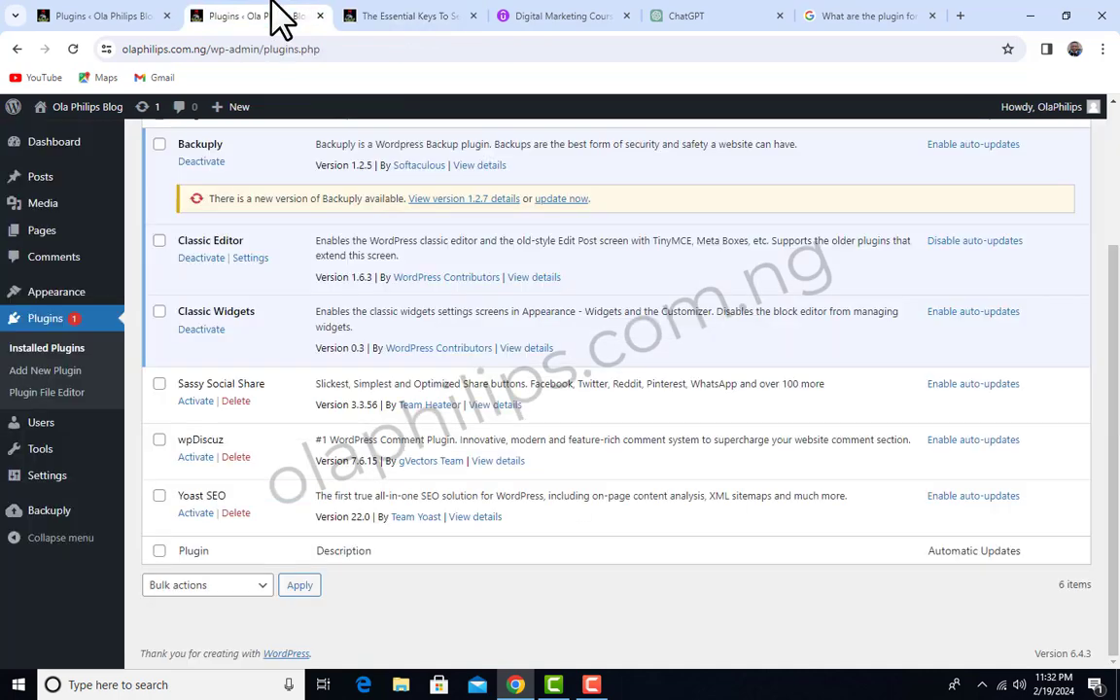
pyautogui.click(198, 460)
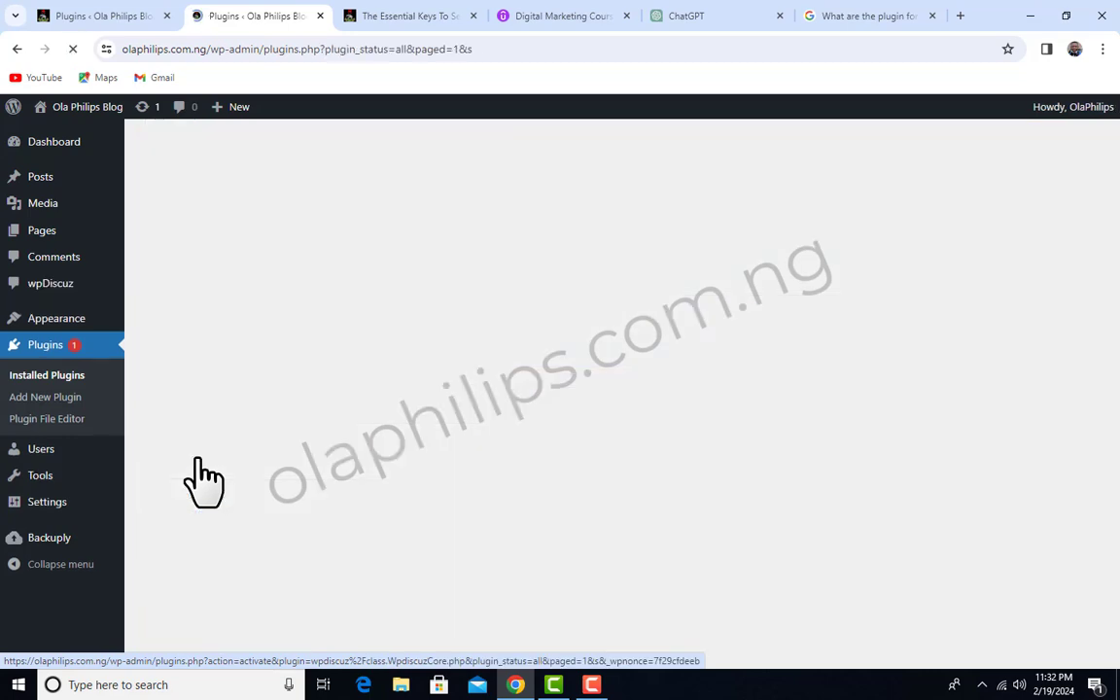
# Review the wpDiscuz entry in the installed plugins list and the description of the Sassy Social Share plugin.
pyautogui.scroll(-3, 500, 414)
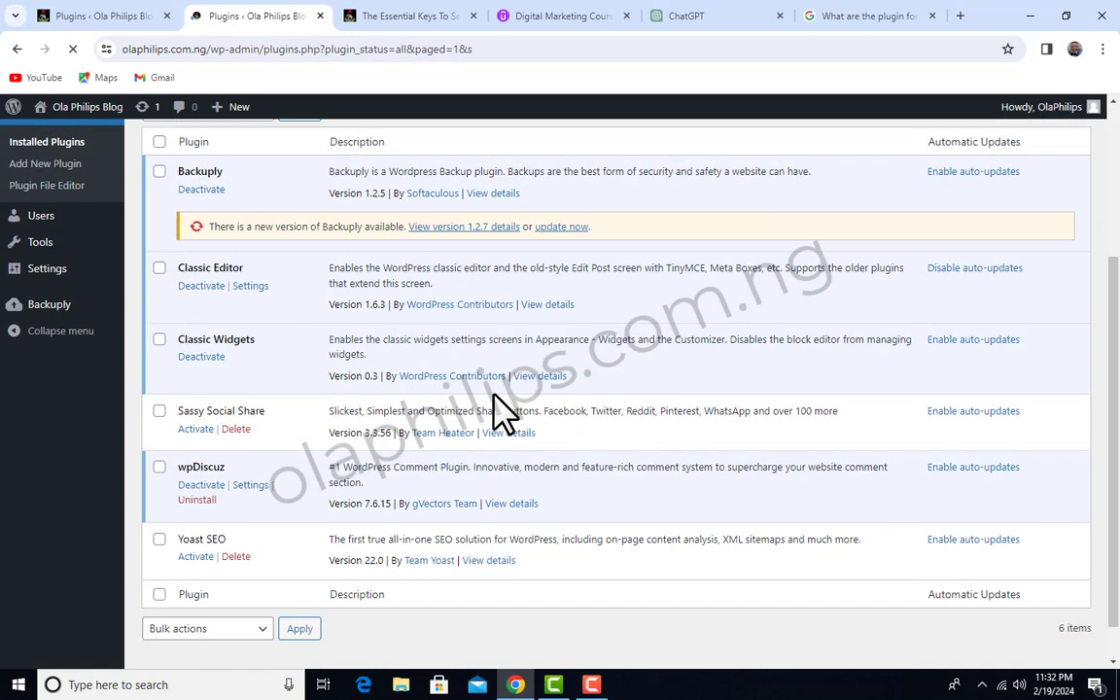
pyautogui.scroll(-1, 501, 414)
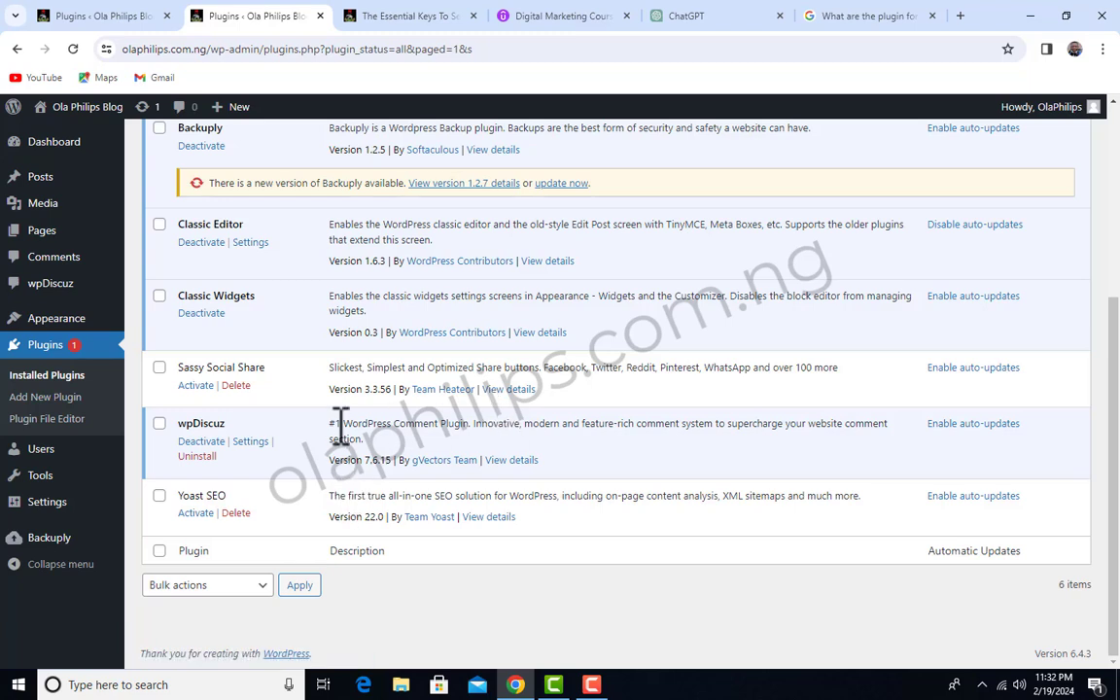
pyautogui.moveTo(329, 368); pyautogui.dragTo(855, 376)
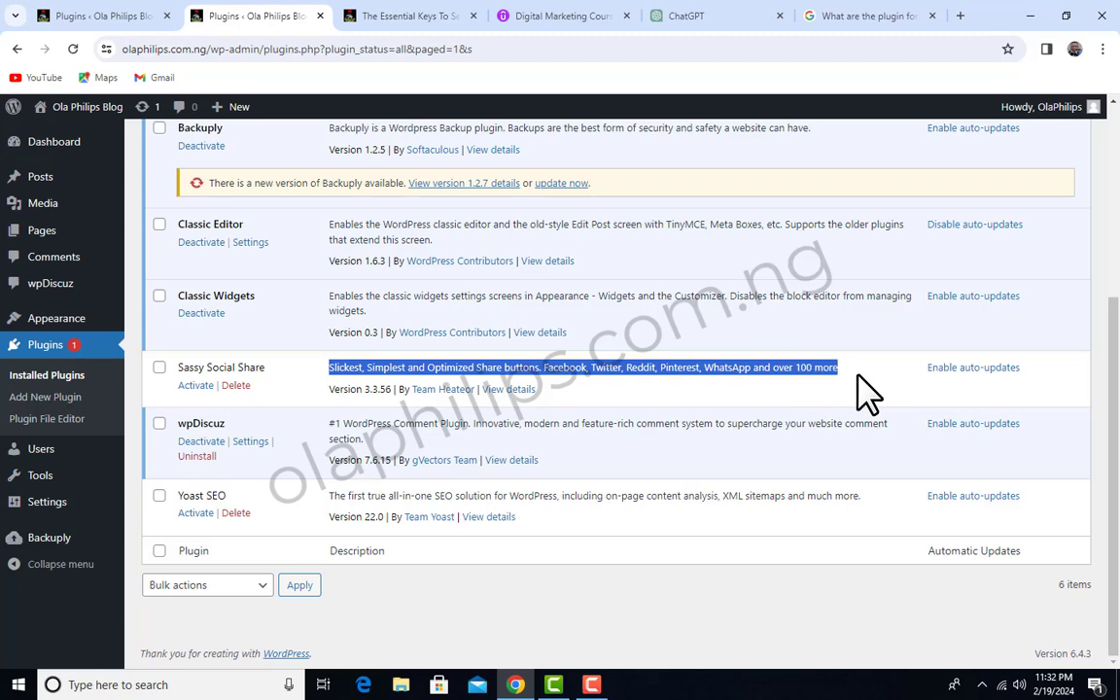
pyautogui.click(855, 375)
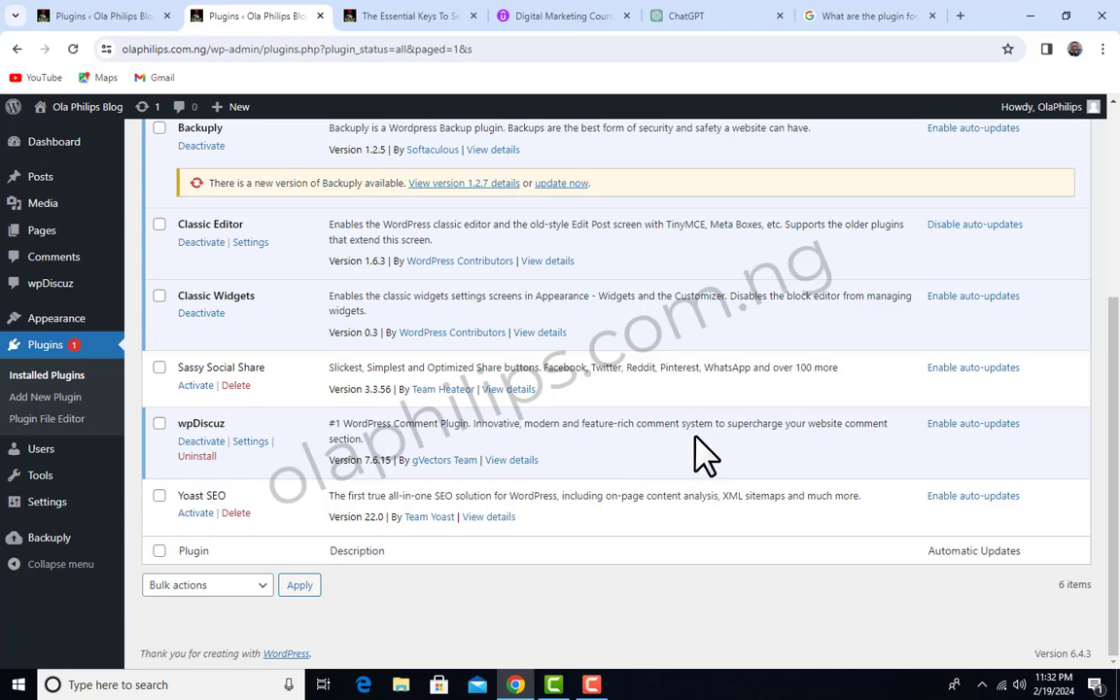
# Reload the blog post "The Essential Keys To Self Improvement And Motivation" and examine the wpDiscuz comment form's formatting, image attachment and posting options.
pyautogui.hotkey('ctrl', 'Tab')
pyautogui.scroll(-1, 258, 472)
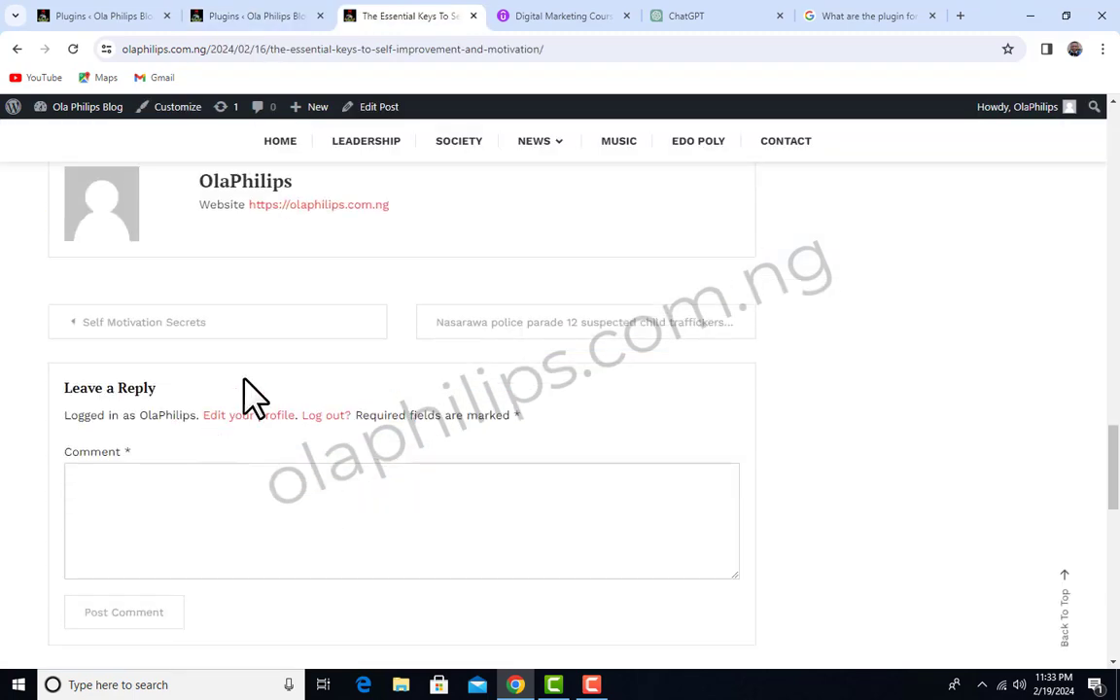
pyautogui.click(74, 50)
pyautogui.scroll(-3, 525, 311)
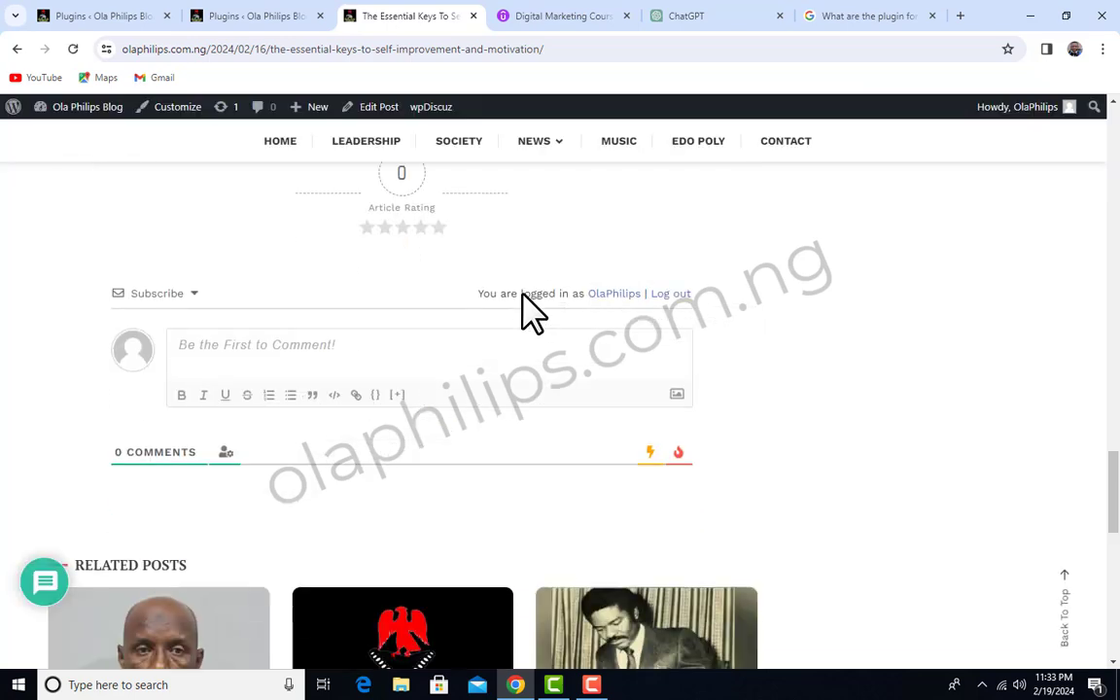
pyautogui.scroll(1, 457, 312)
pyautogui.scroll(-1, 486, 321)
pyautogui.click(419, 356)
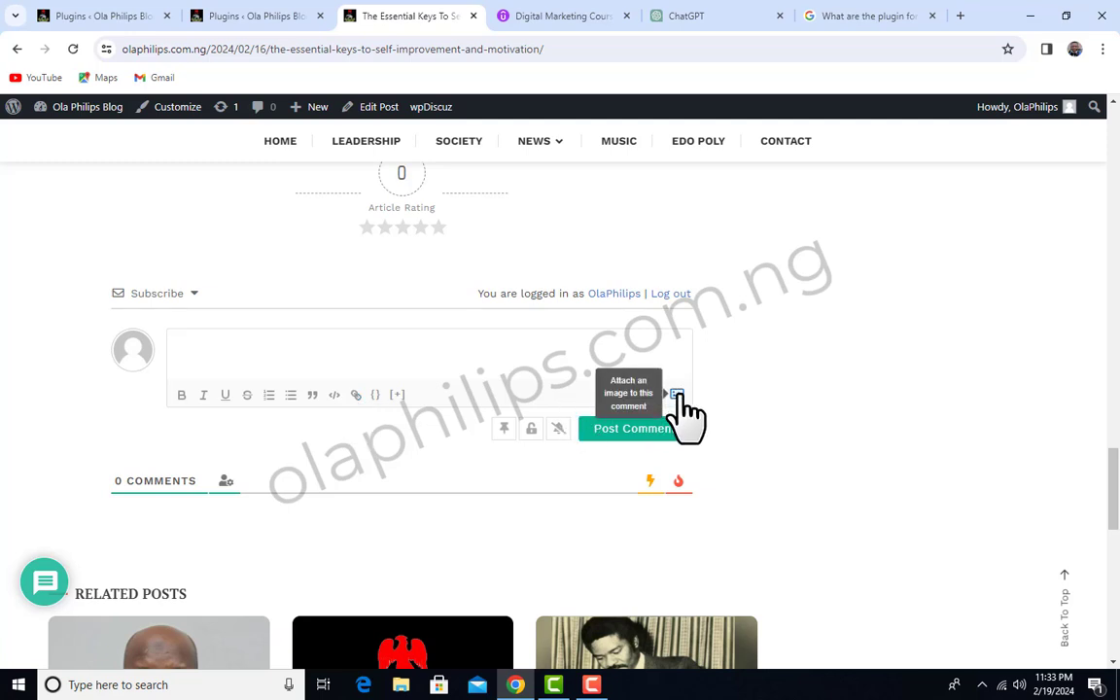
pyautogui.scroll(-1, 631, 470)
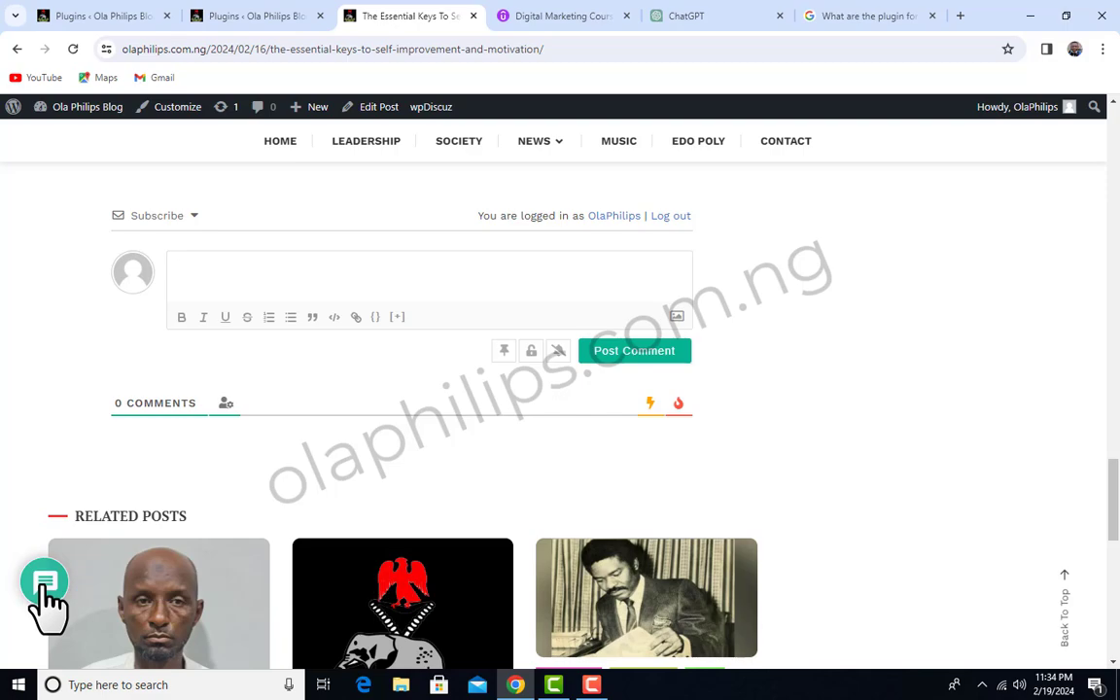
# Test wpDiscuz's floating comment bubble by using it to jump from the start of the post to the comment form.
pyautogui.scroll(10, 280, 425)
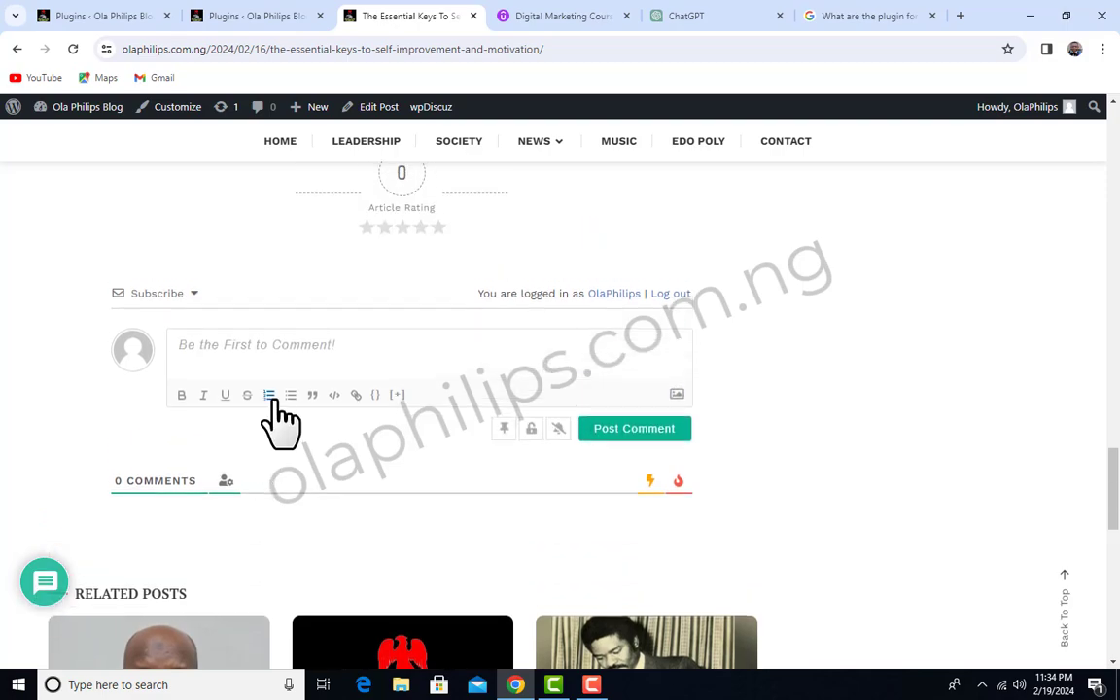
pyautogui.scroll(10, 326, 501)
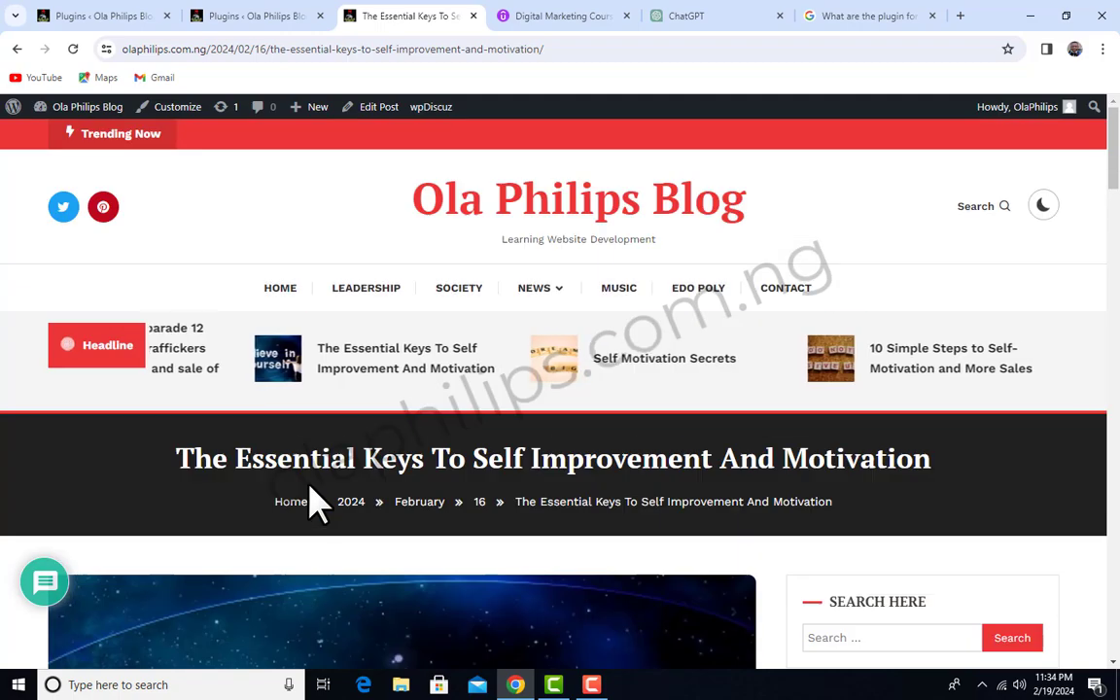
pyautogui.click(47, 588)
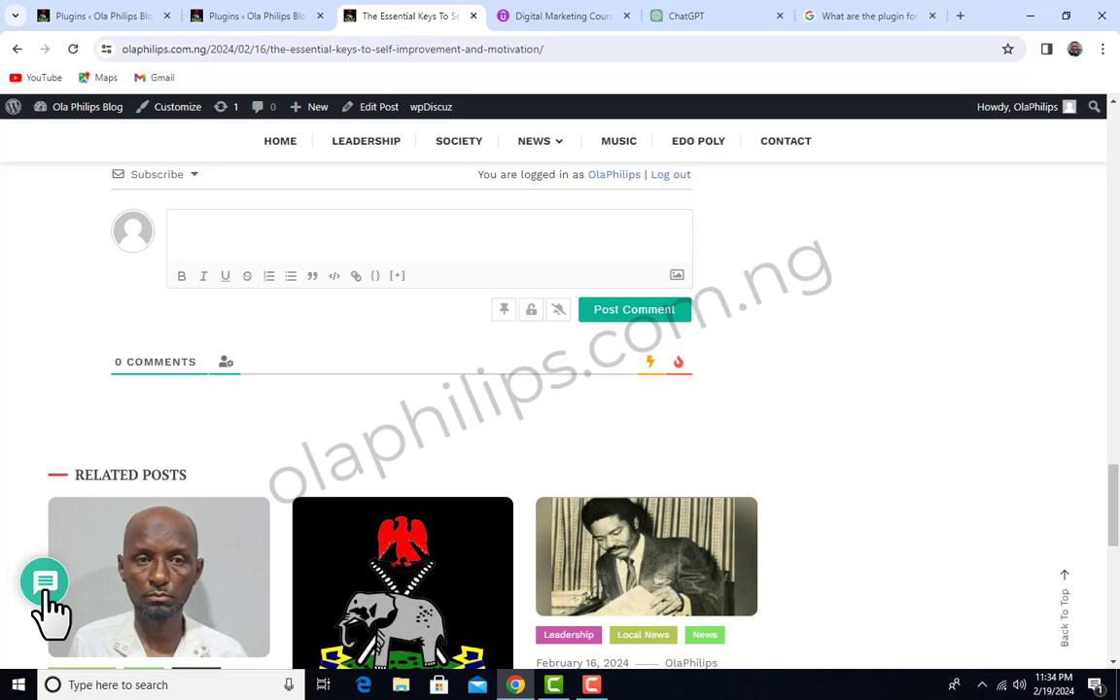
pyautogui.scroll(6, 312, 512)
# Return to the installed plugins list and check wpDiscuz's action links and the options under the Tools and Settings admin sections.
pyautogui.click(233, 17)
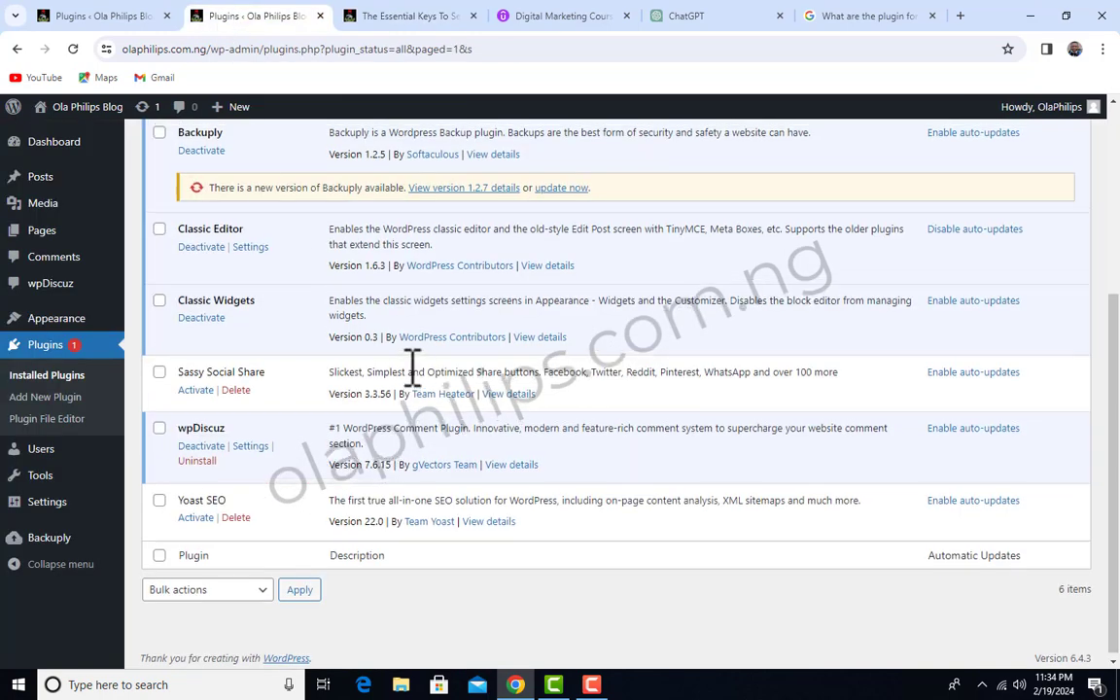
pyautogui.scroll(1, 413, 368)
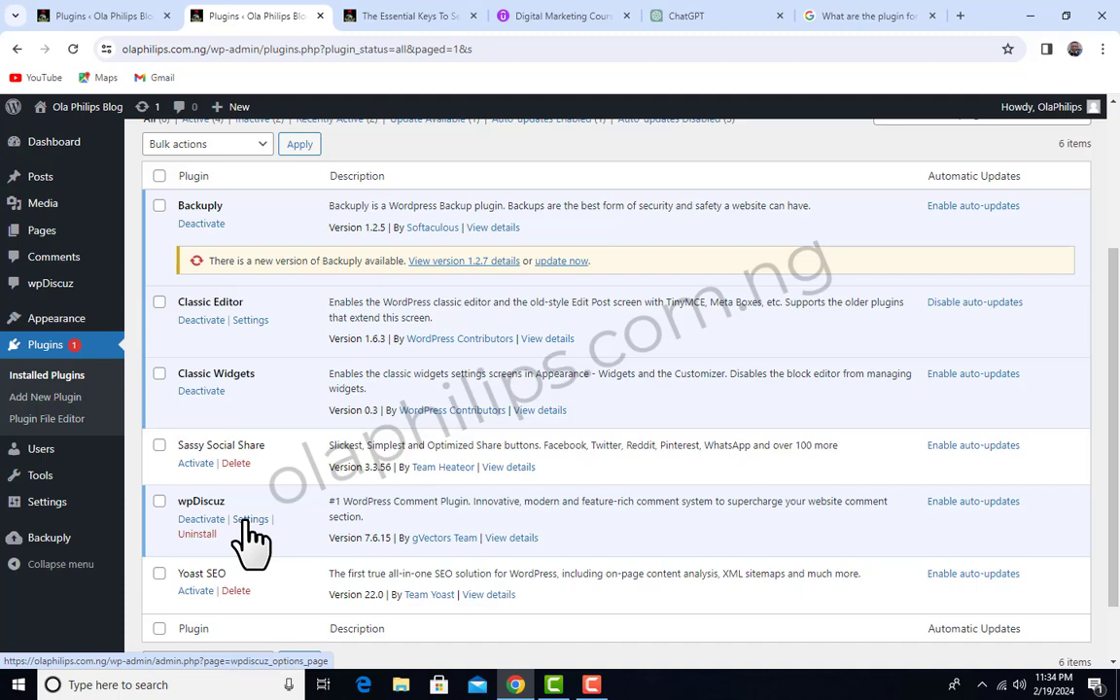
pyautogui.scroll(4, 101, 425)
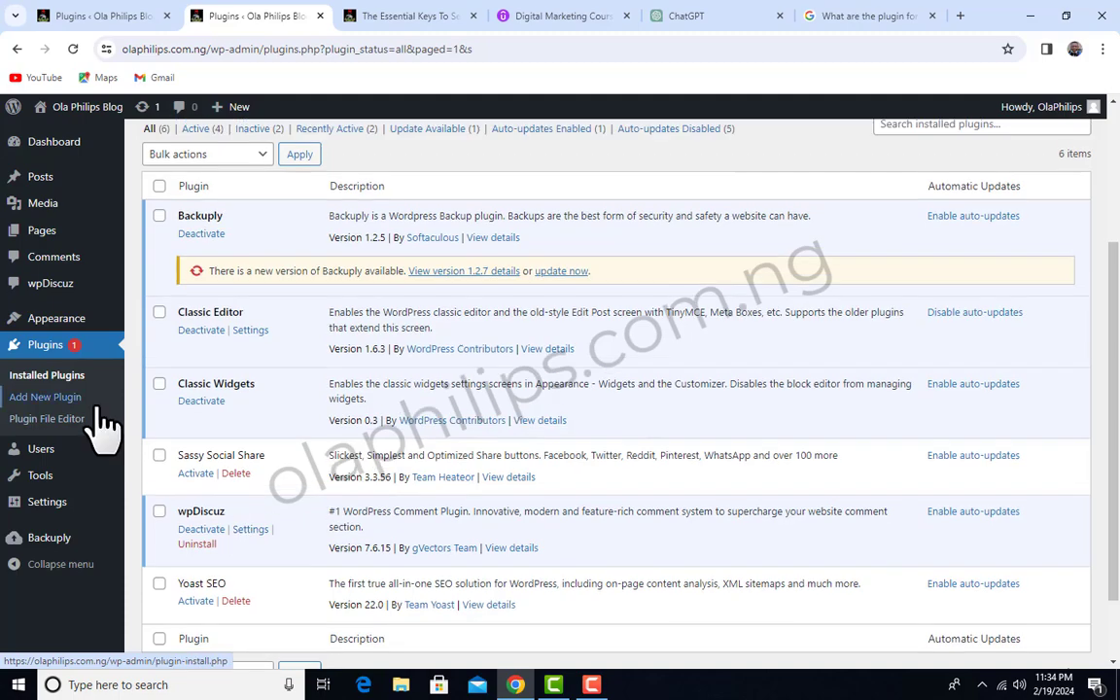
pyautogui.scroll(-5, 272, 457)
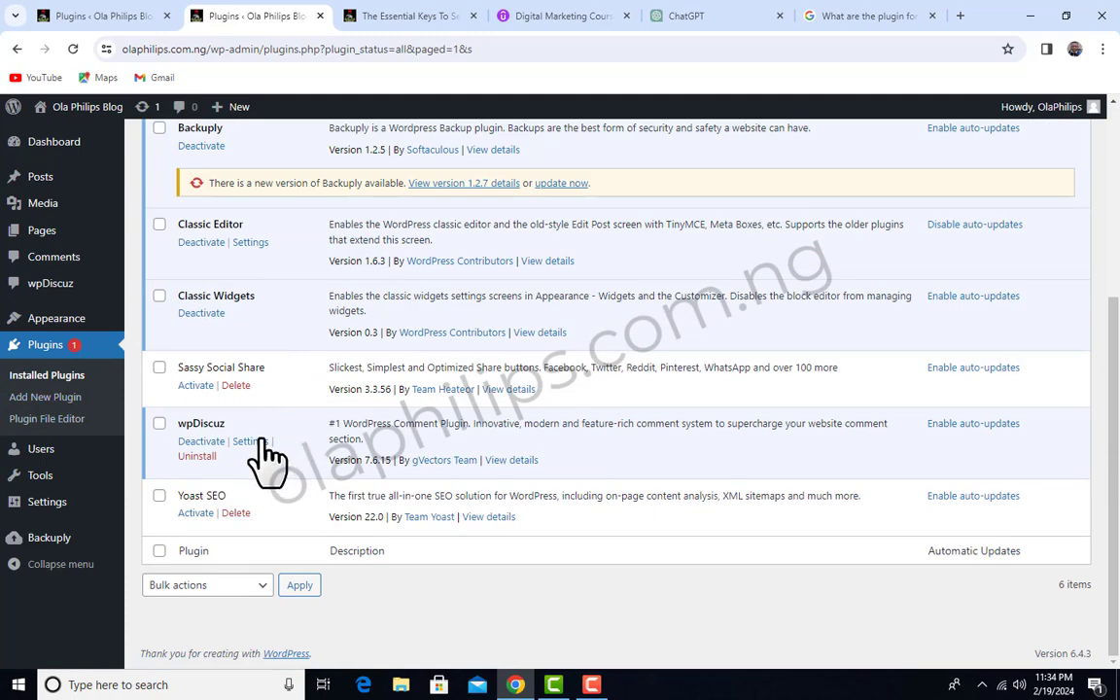
pyautogui.moveTo(50, 459)
pyautogui.moveTo(43, 484)
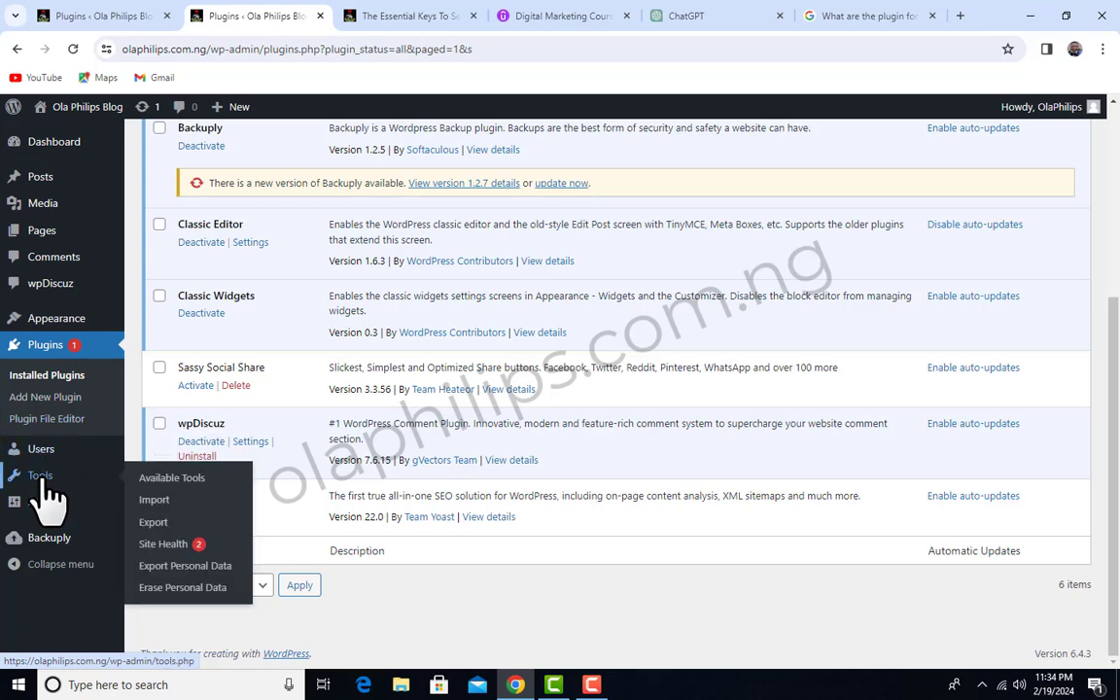
pyautogui.moveTo(47, 505)
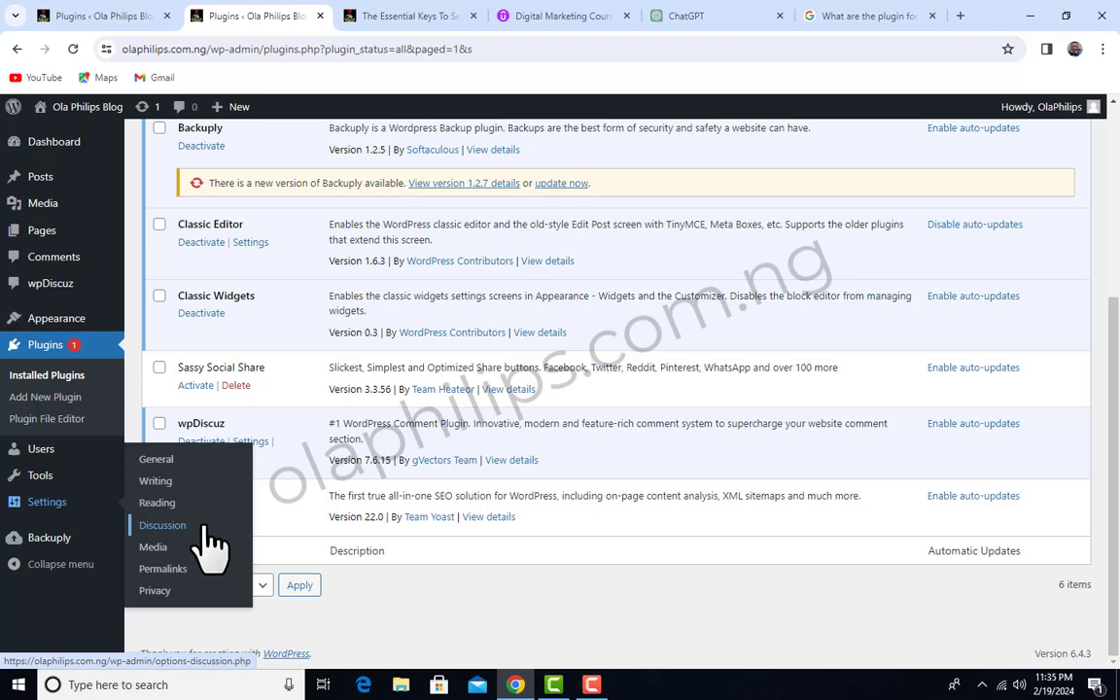
# Find where wpDiscuz can be configured, comparing the Settings section, its Settings link in the plugin list and its own admin entry.
pyautogui.scroll(2, 209, 545)
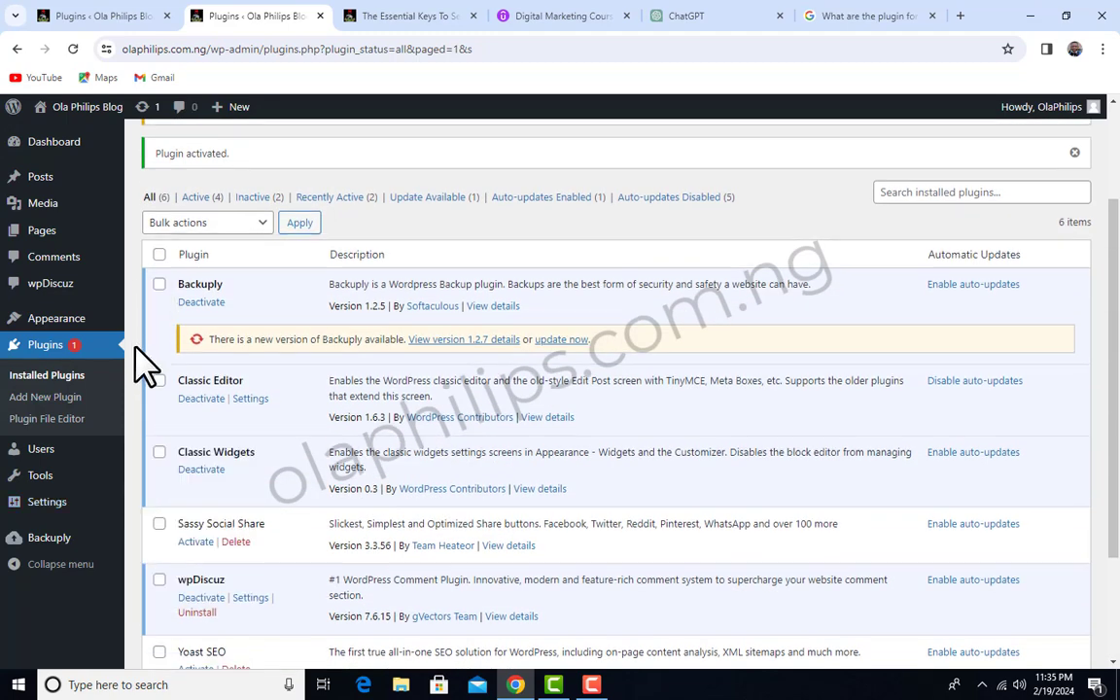
pyautogui.scroll(1, 137, 365)
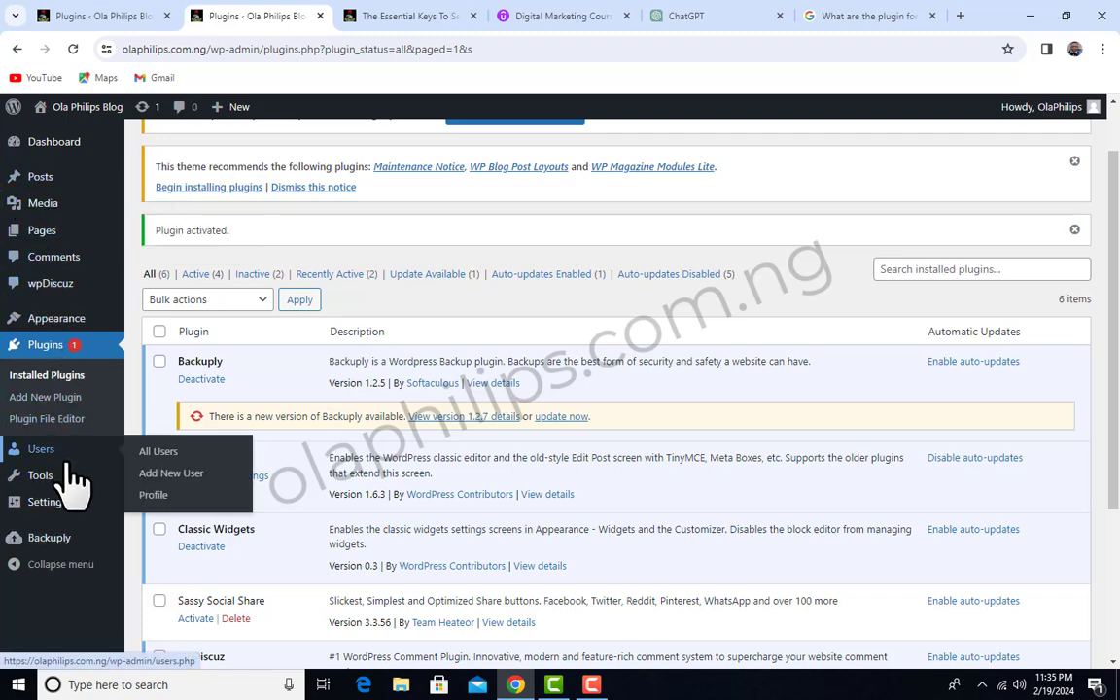
pyautogui.scroll(-2, 321, 436)
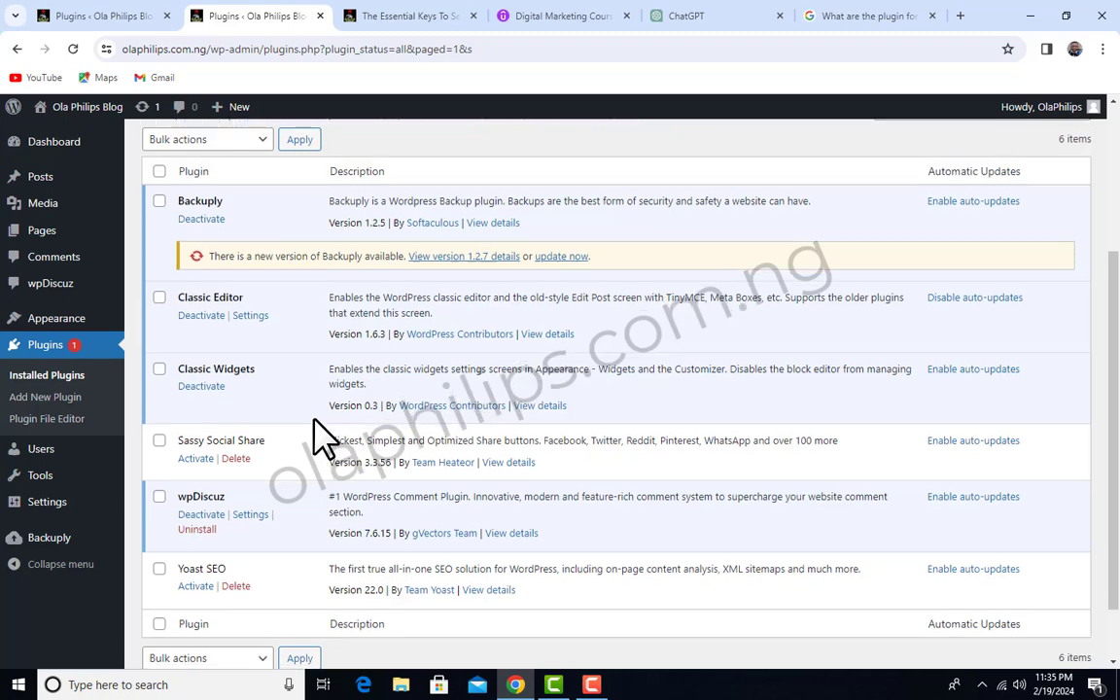
pyautogui.scroll(-1, 320, 438)
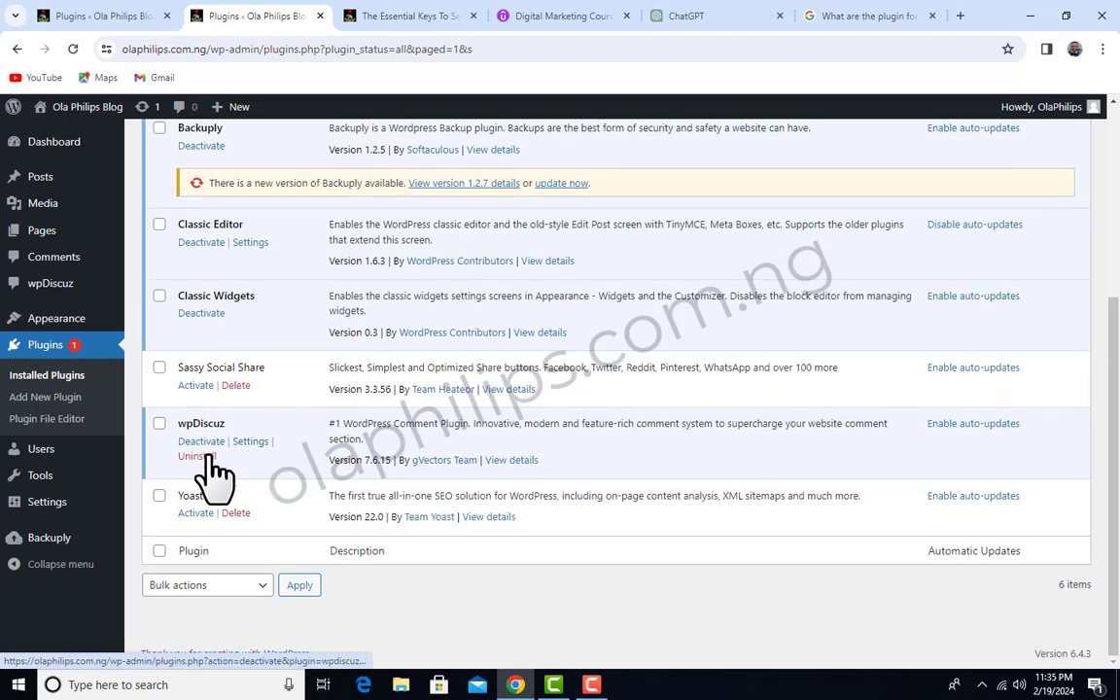
pyautogui.moveTo(62, 503)
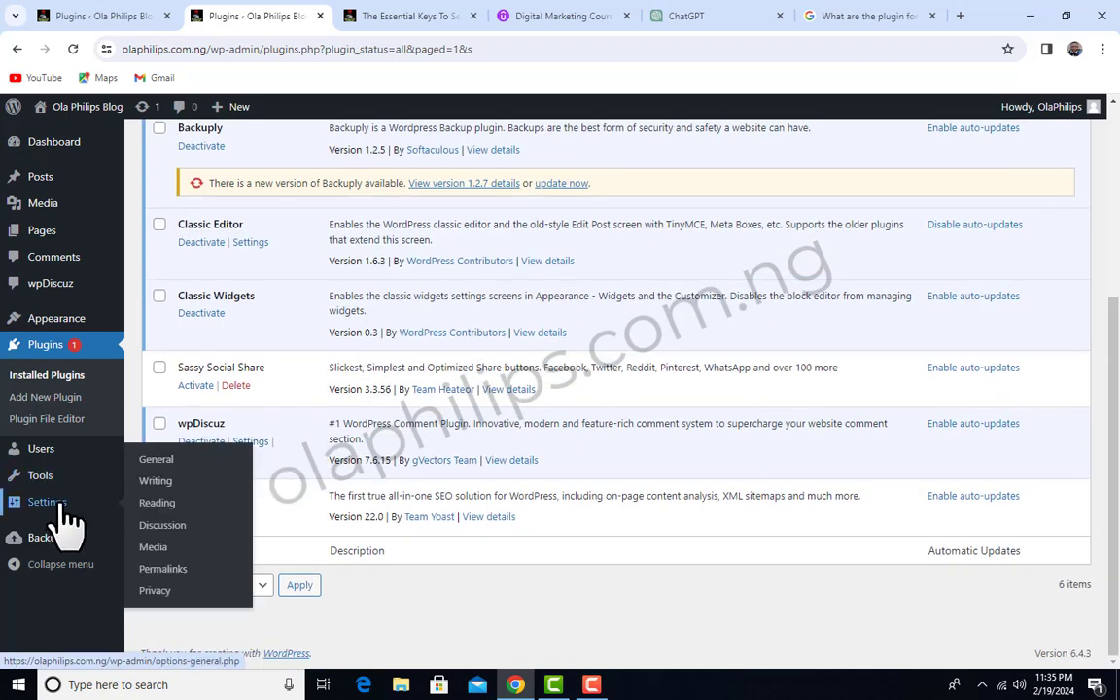
pyautogui.scroll(1, 54, 496)
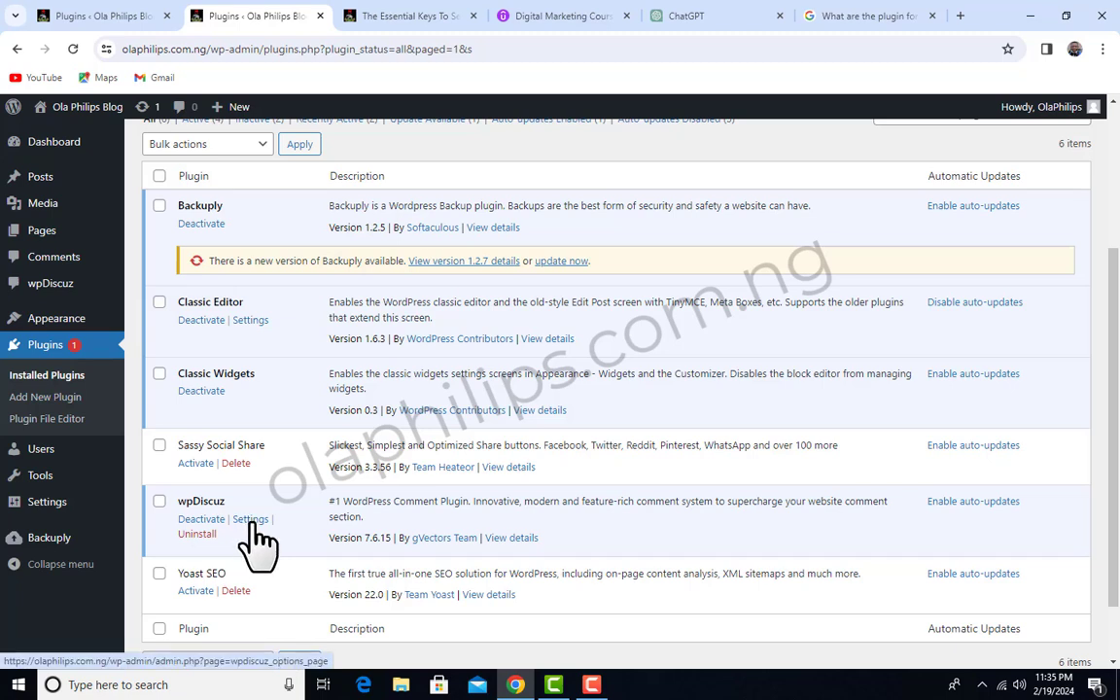
pyautogui.scroll(3, 24, 389)
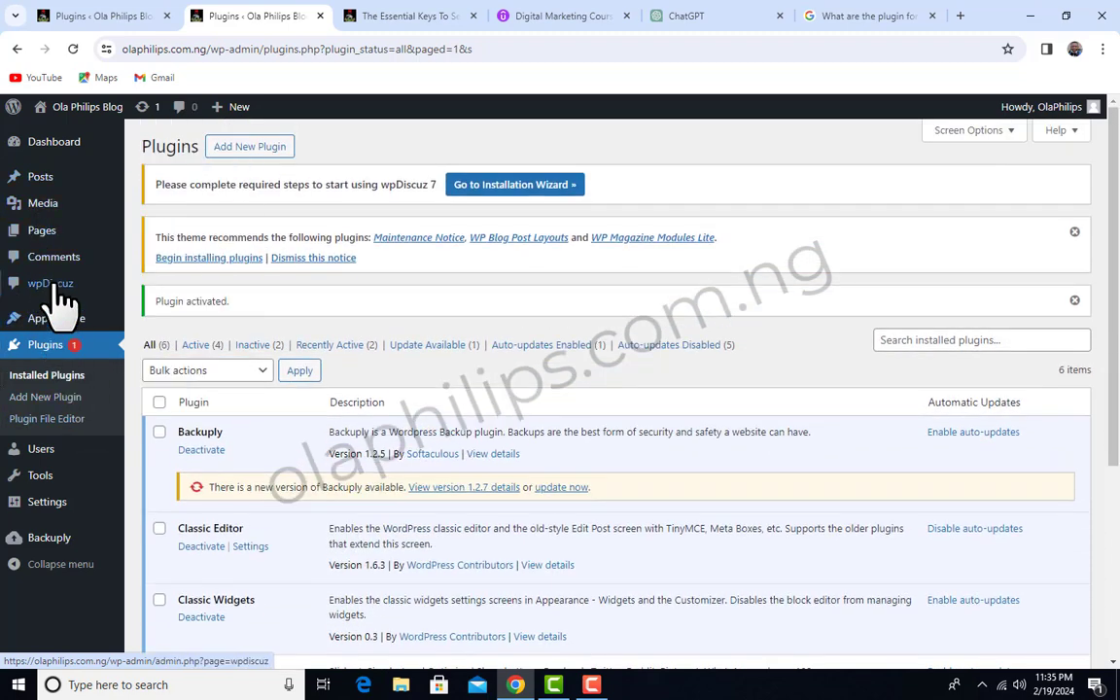
pyautogui.moveTo(56, 288)
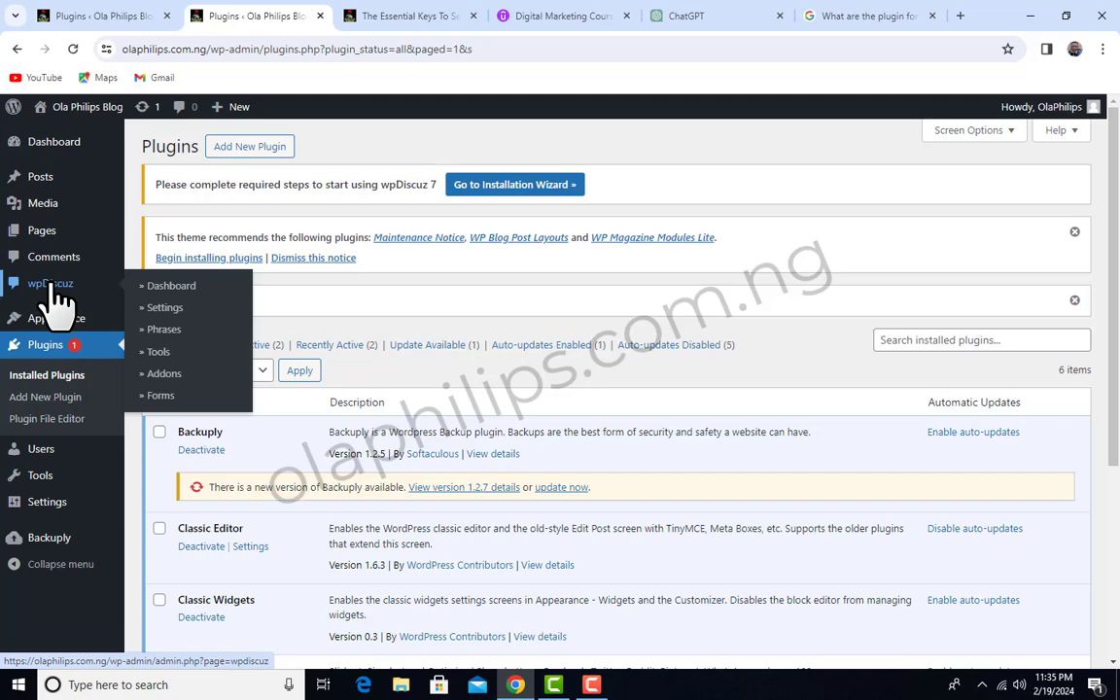
# Activate the Sassy Social Share plugin from the installed plugins list.
pyautogui.scroll(-3, 317, 376)
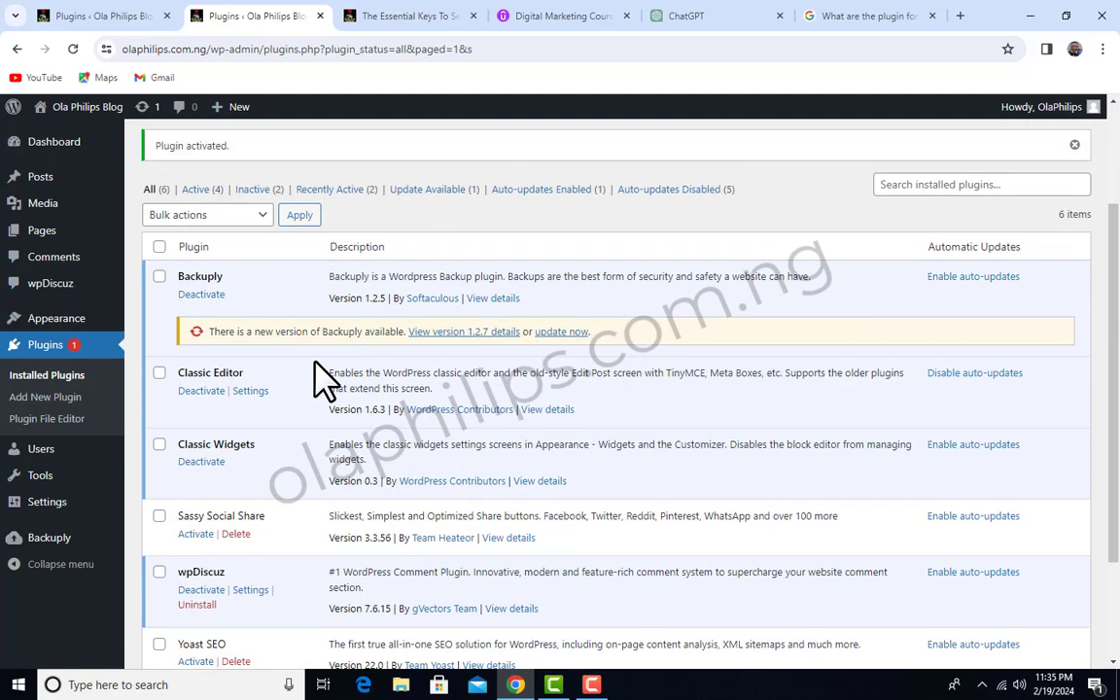
pyautogui.scroll(-3, 317, 375)
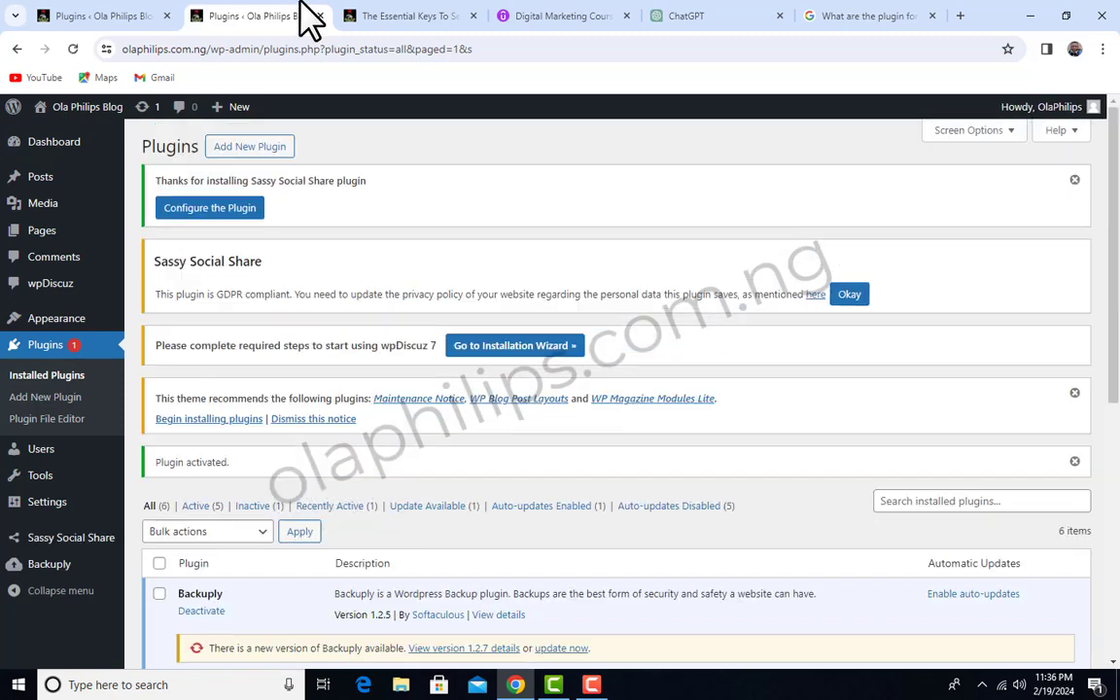
# Reload the open blog post and examine Sassy Social Share's floating share bar and the "Spread the love" buttons.
pyautogui.click(420, 16)
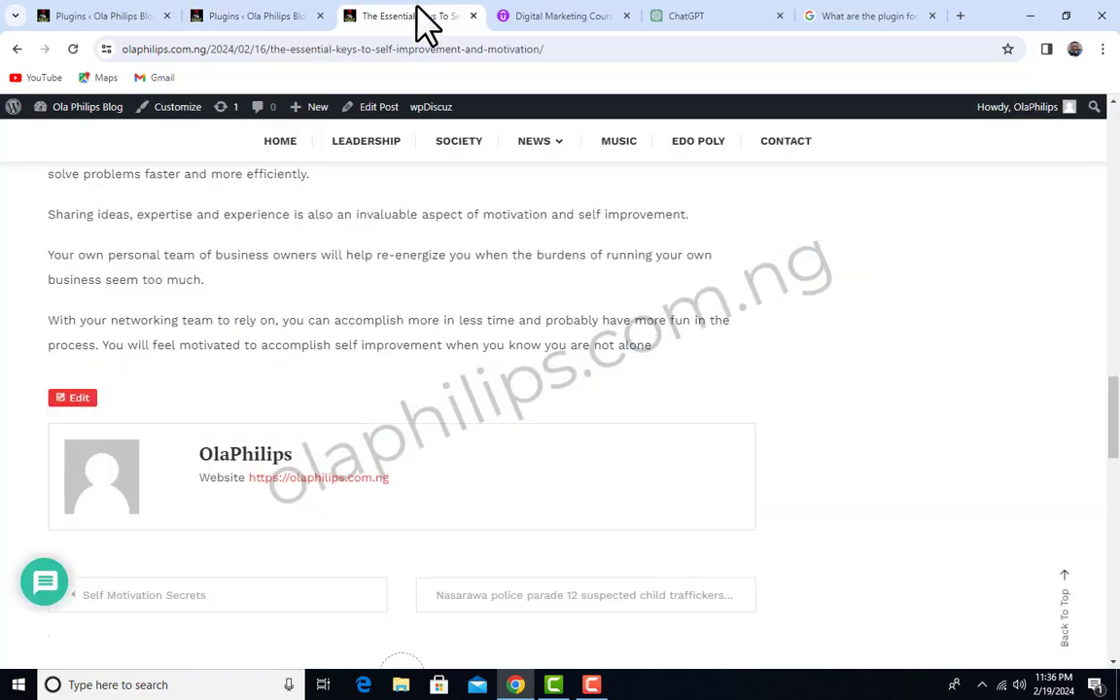
pyautogui.click(70, 49)
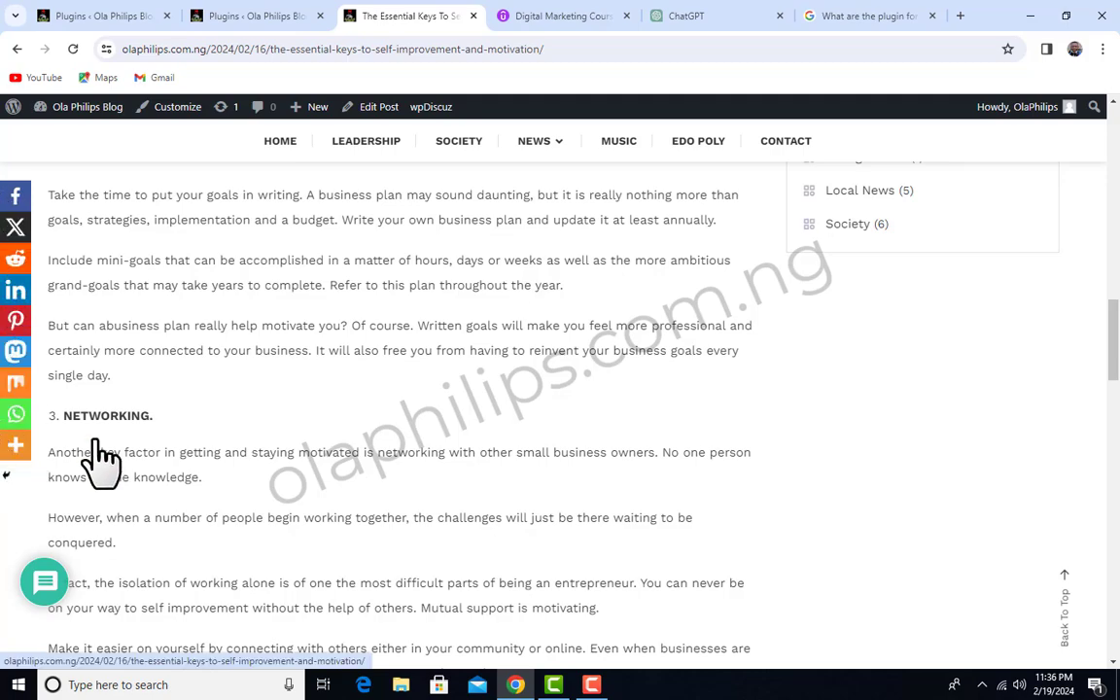
pyautogui.scroll(7, 625, 420)
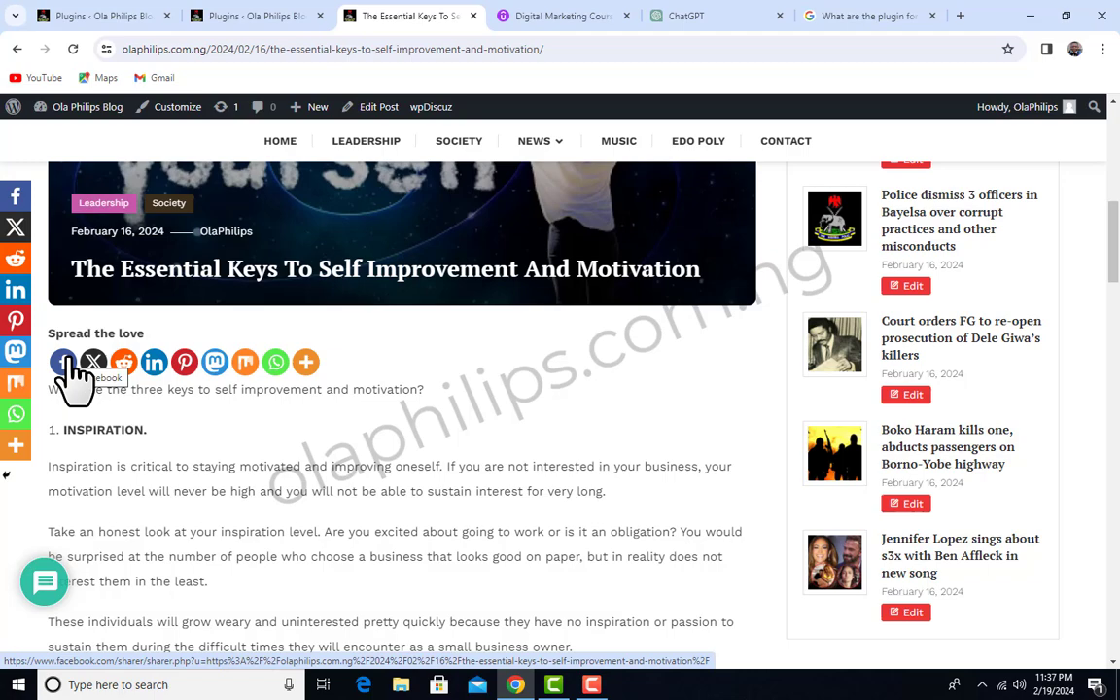
# Return to the installed plugins list and activate the Yoast SEO plugin.
pyautogui.click(276, 22)
pyautogui.scroll(-10, 412, 400)
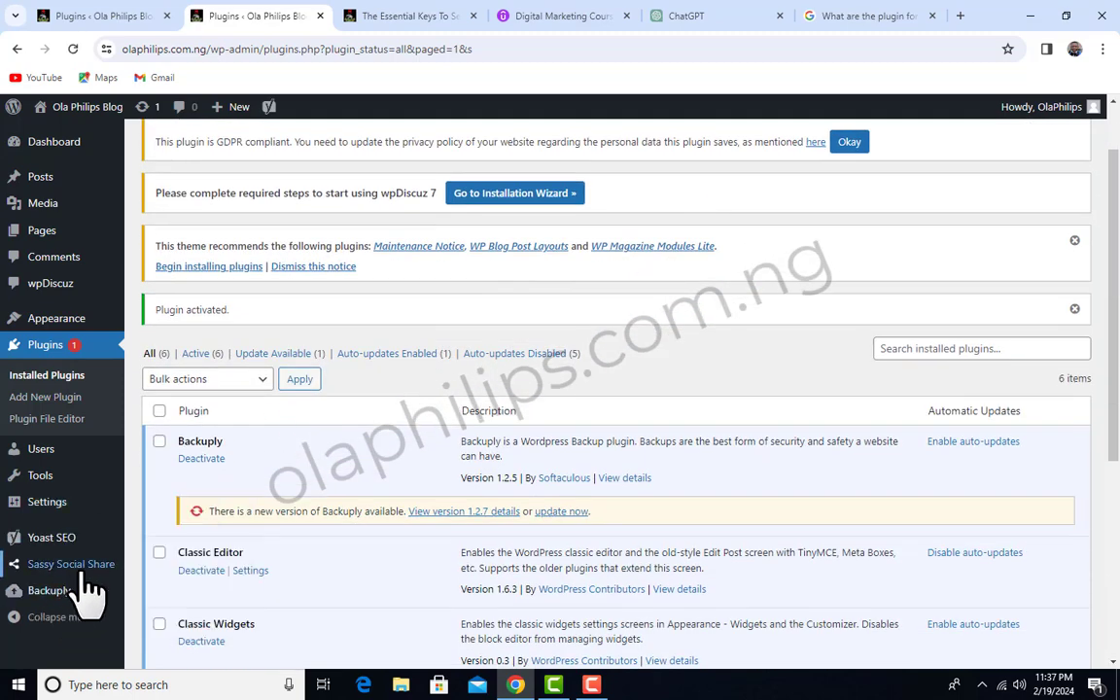
# Review the wpDiscuz, Yoast SEO and Sassy Social Share admin entries, the Settings section, and the activated plugins' action links in the list.
pyautogui.moveTo(35, 283)
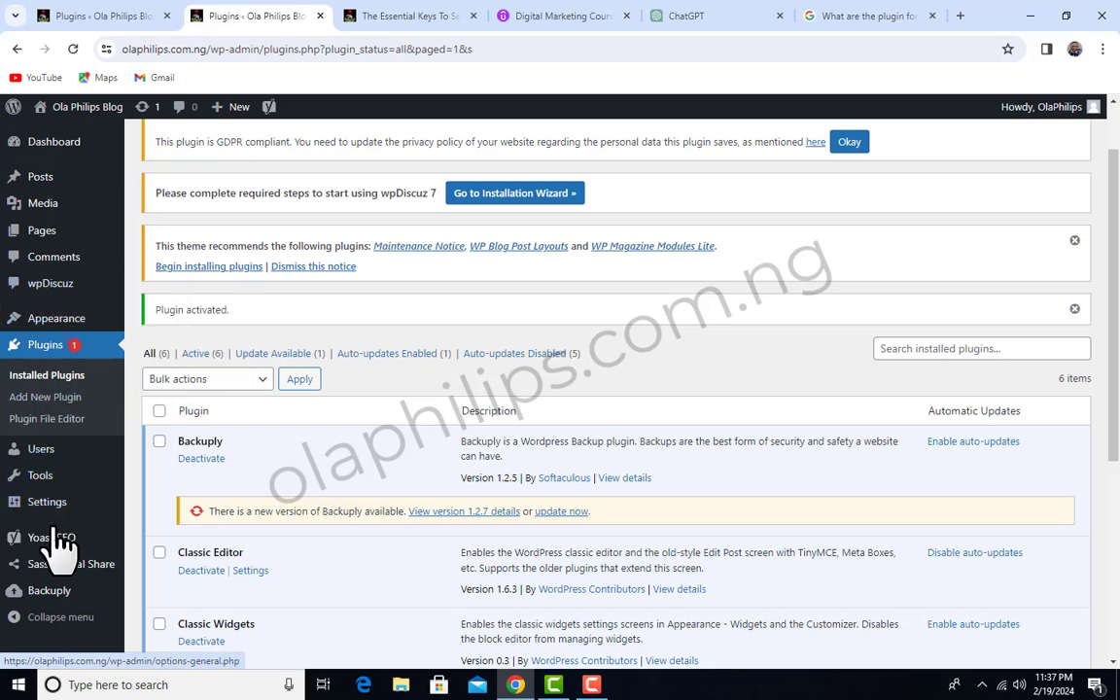
pyautogui.moveTo(57, 537)
pyautogui.moveTo(66, 574)
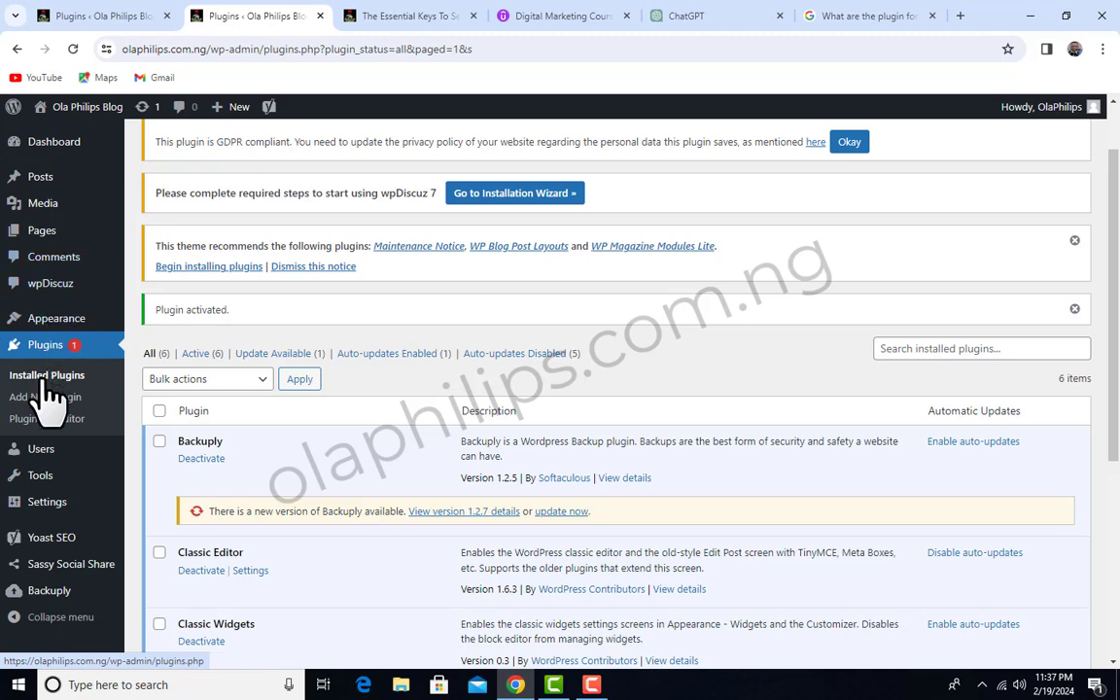
pyautogui.moveTo(62, 515)
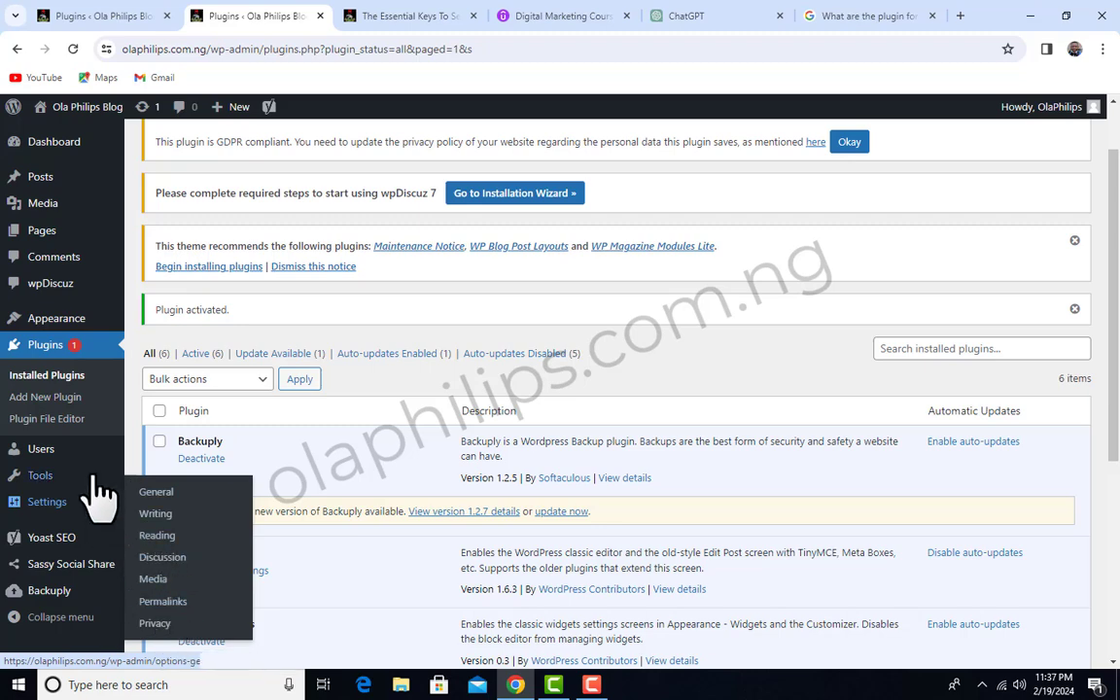
pyautogui.scroll(-4, 243, 540)
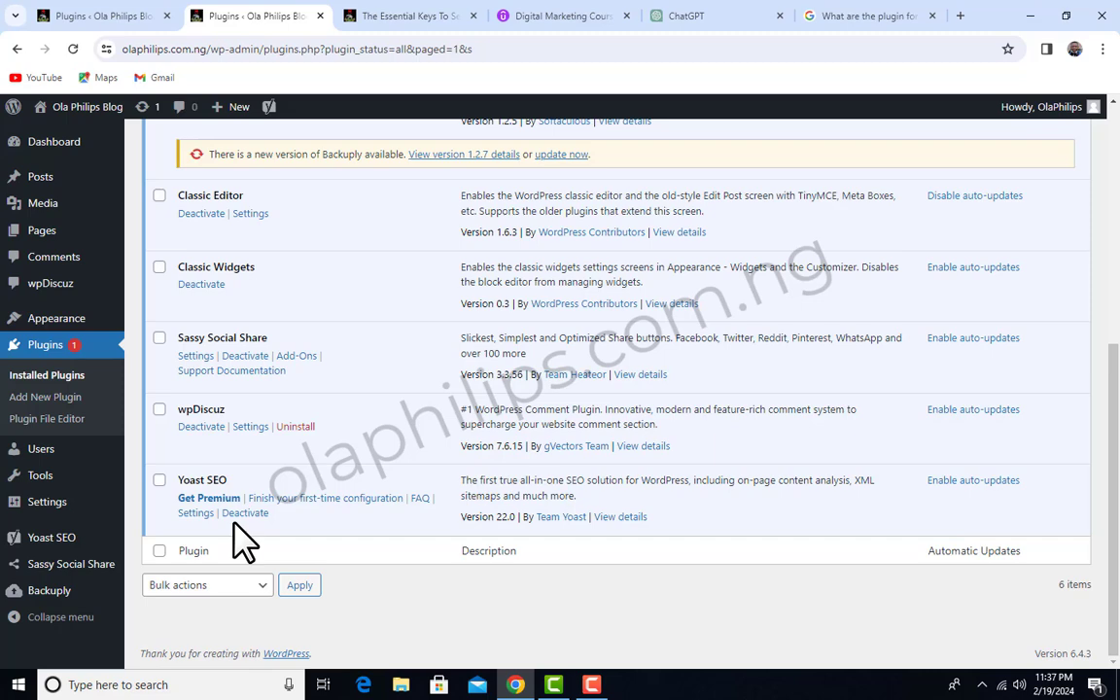
# Go to the posts list and open the "Police arrest wanted Abuja kidnapper" post for editing in a new tab.
pyautogui.scroll(3, 241, 535)
pyautogui.moveTo(44, 203)
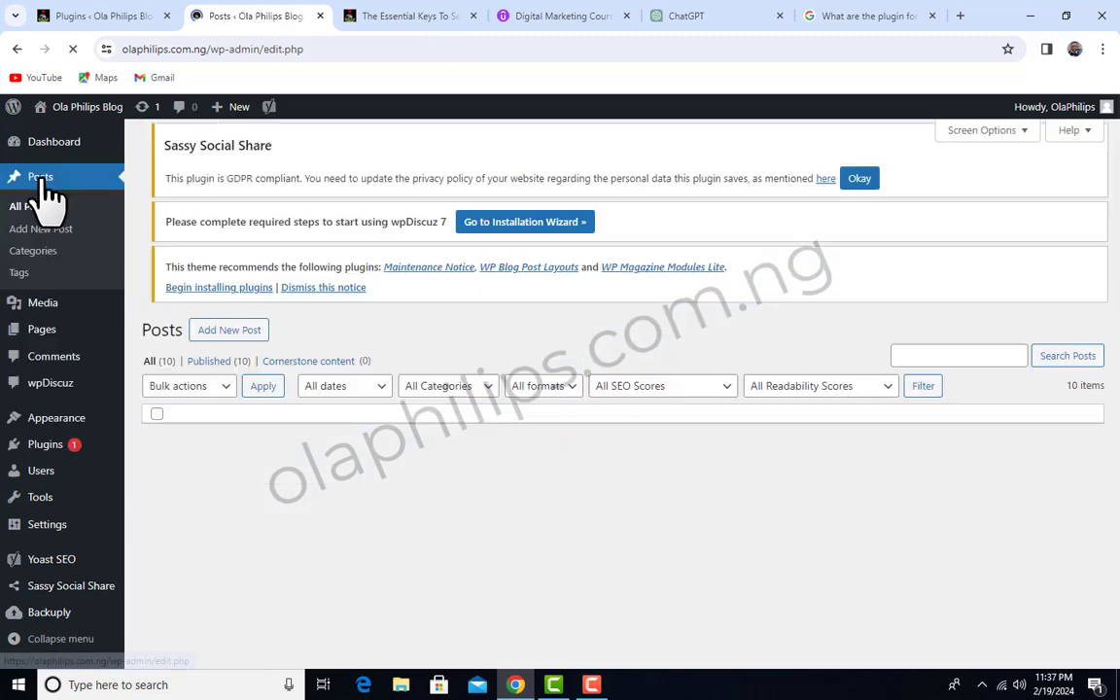
pyautogui.scroll(-1, 257, 476)
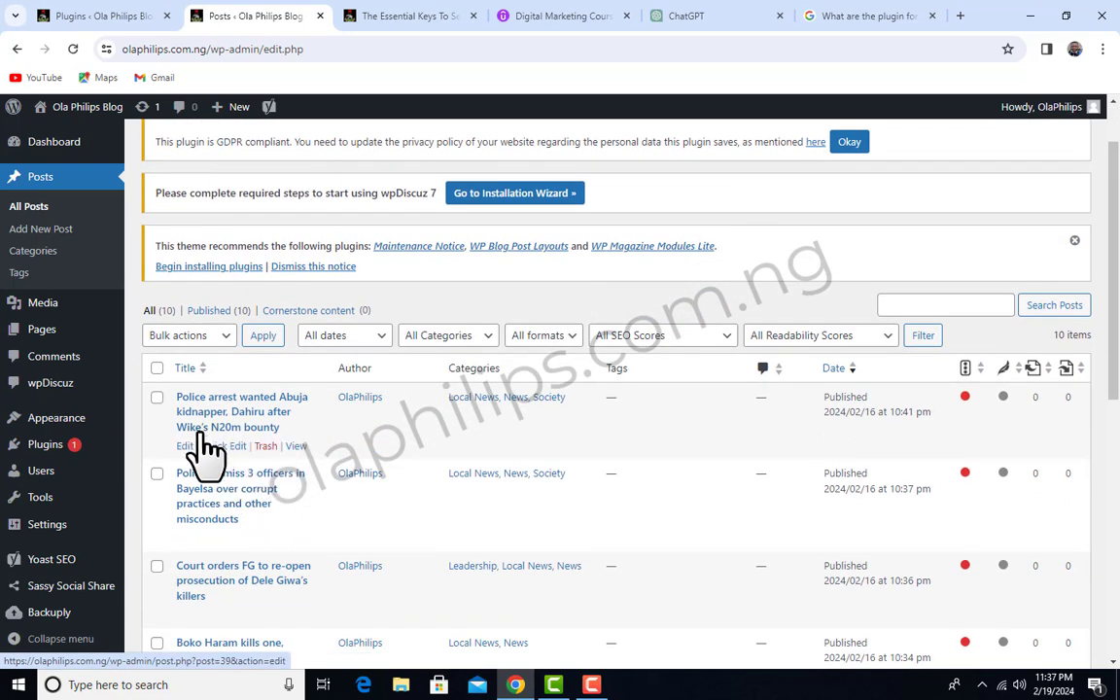
pyautogui.rightClick(186, 449)
pyautogui.click(244, 464)
pyautogui.click(360, 17)
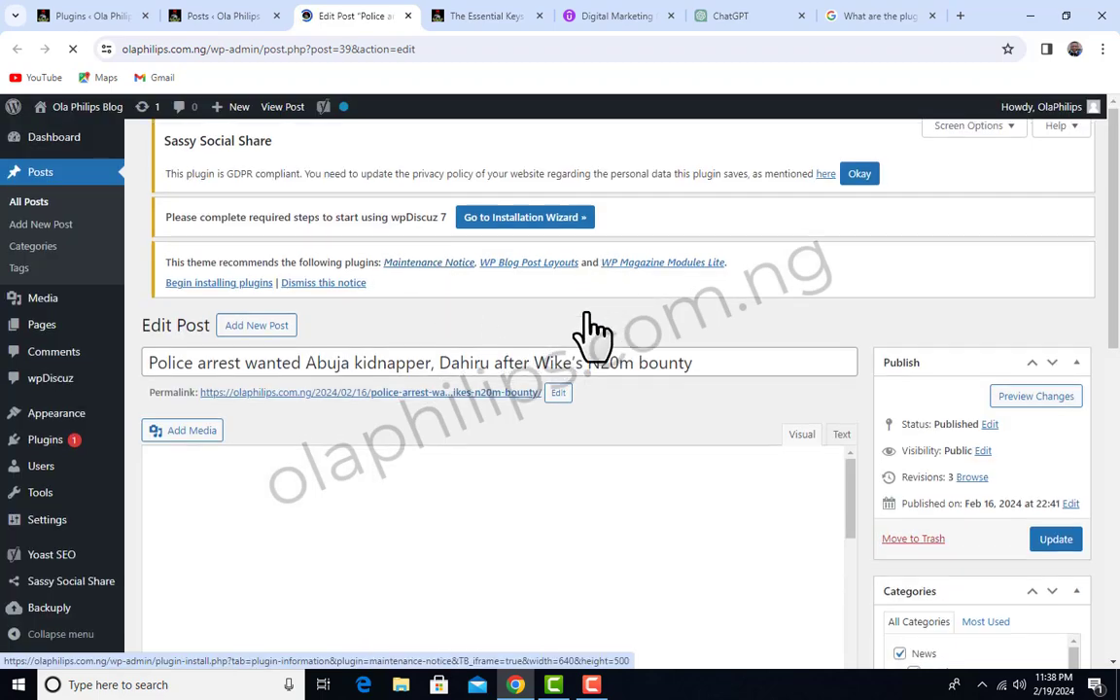
# Examine the post's Yoast SEO section, its focus keyphrase field and mobile search preview, alongside the Google backup plugin results.
pyautogui.scroll(-10, 593, 326)
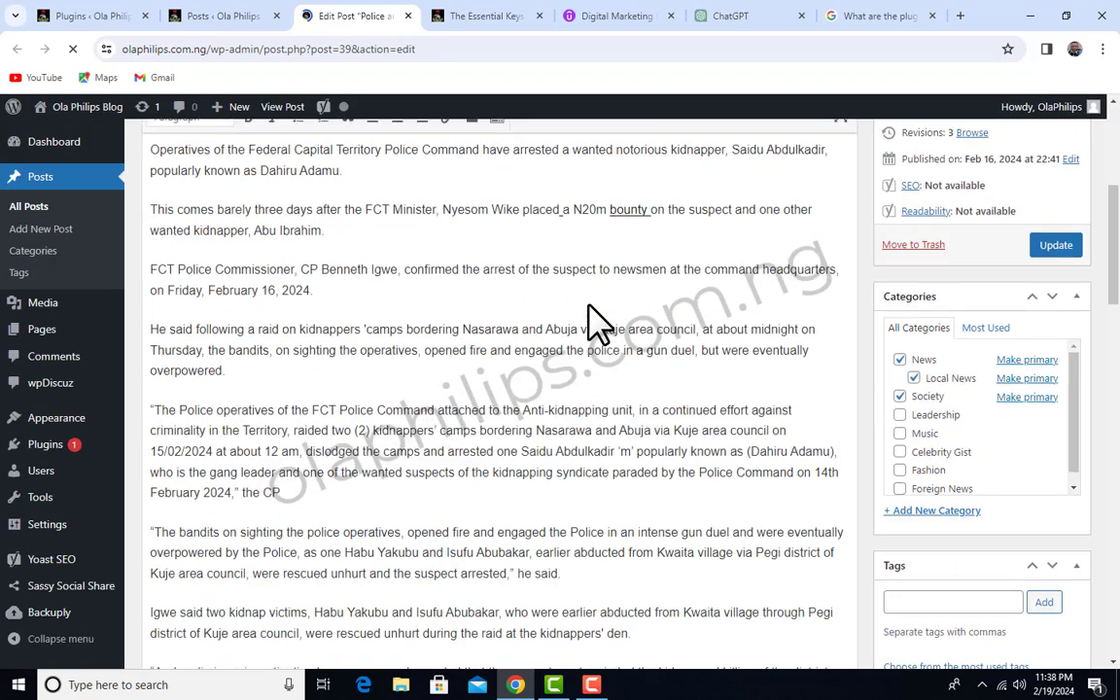
pyautogui.scroll(-15, 594, 326)
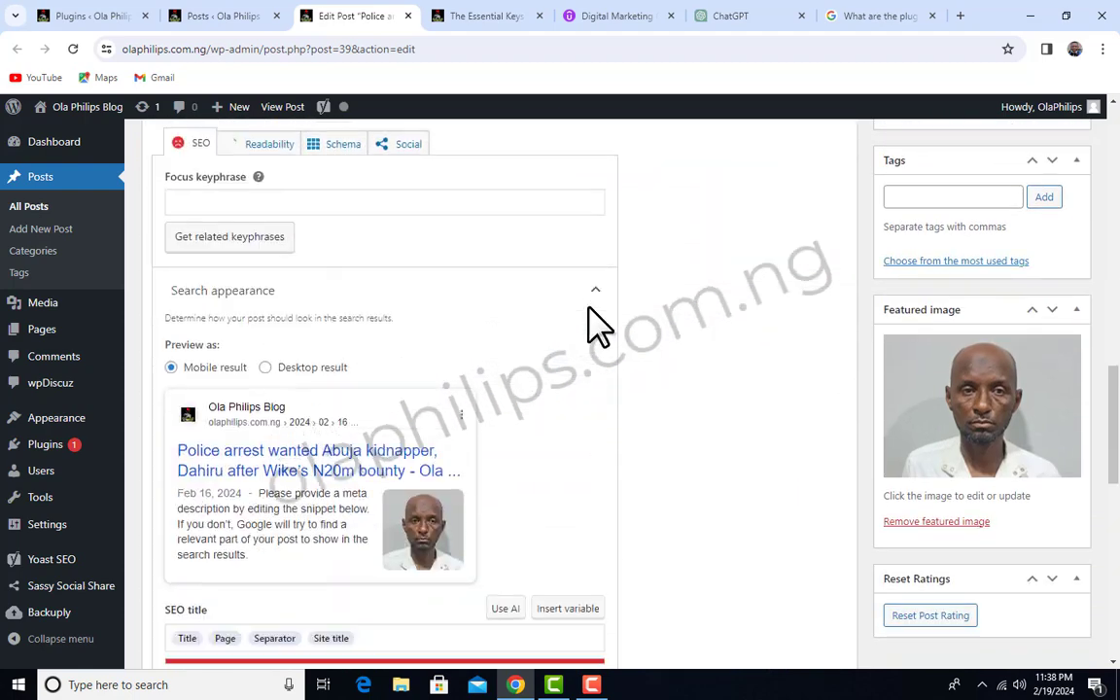
pyautogui.scroll(-2, 593, 326)
pyautogui.scroll(3, 600, 325)
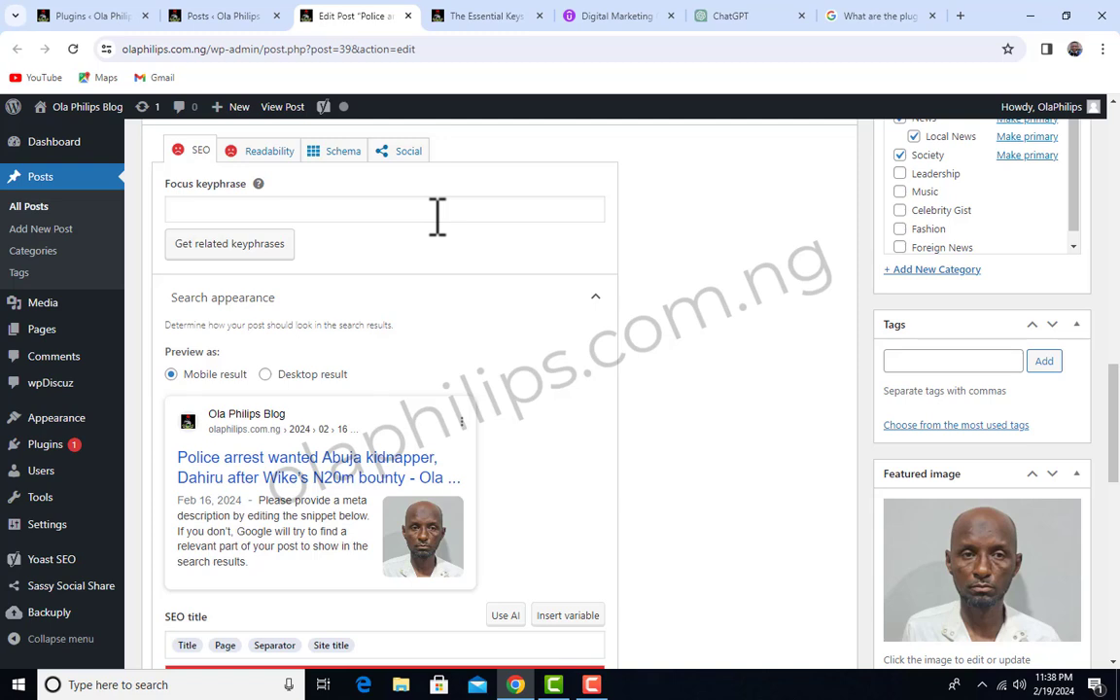
pyautogui.click(887, 16)
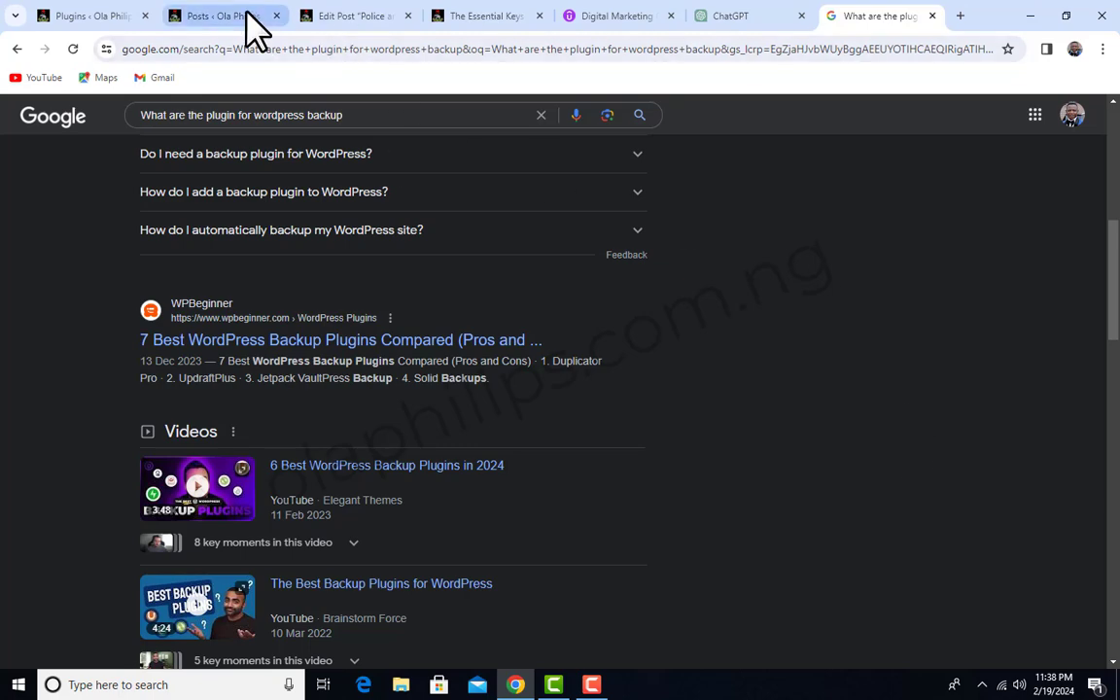
pyautogui.click(389, 18)
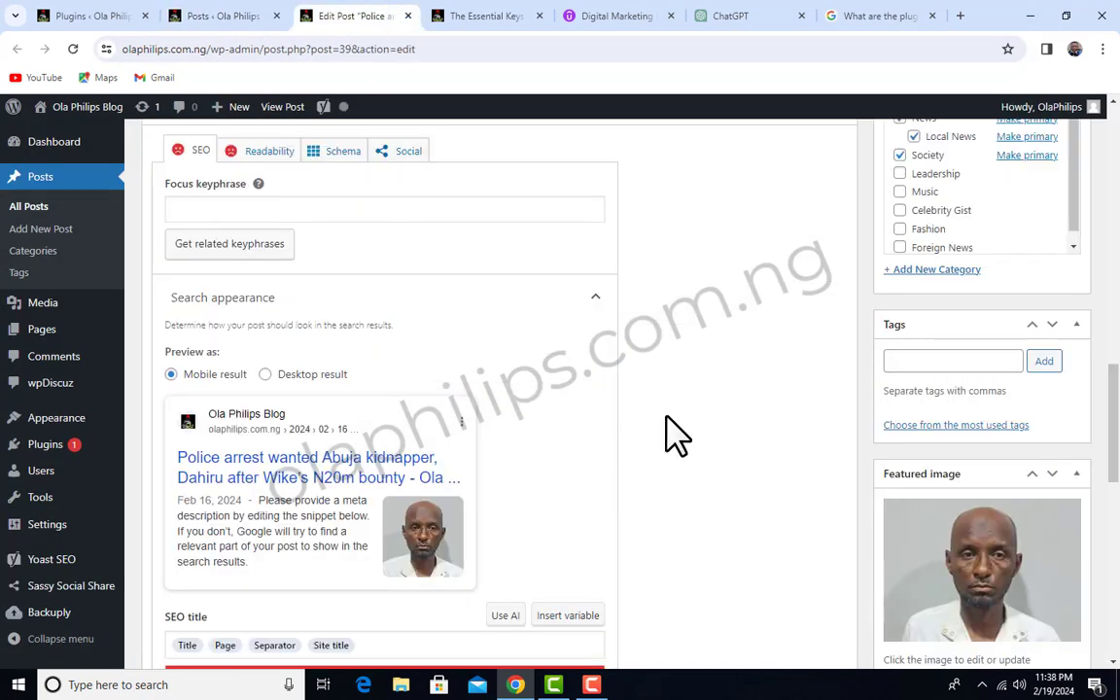
# Switch the Yoast SEO search appearance preview to Desktop result and compare it with the Google search results.
pyautogui.scroll(1, 665, 433)
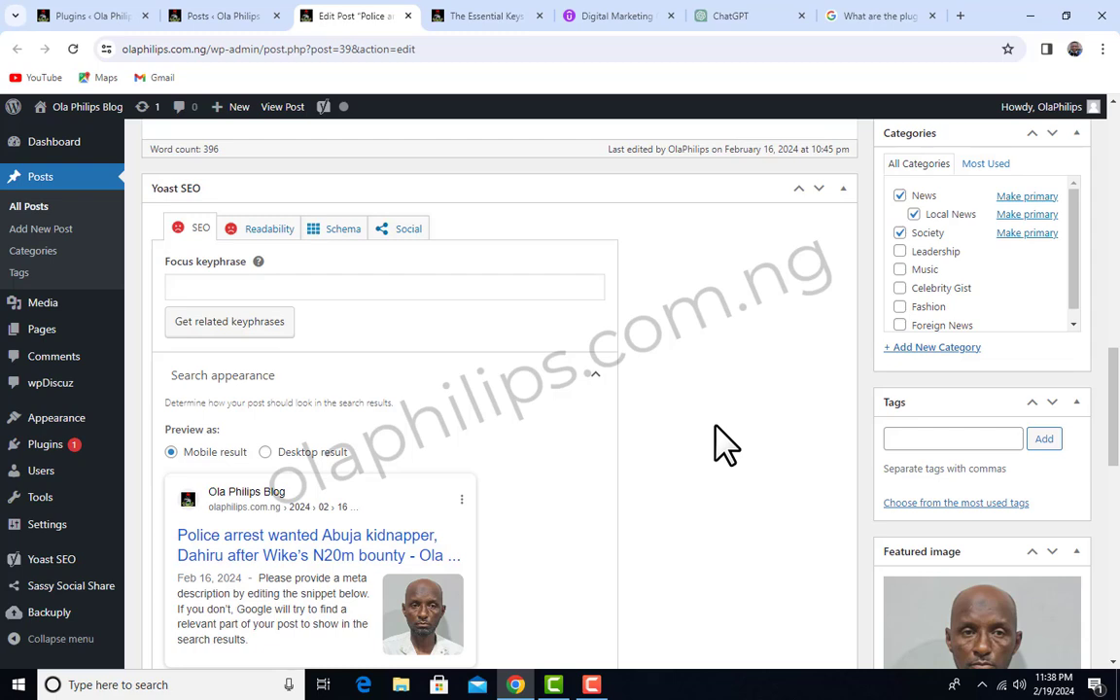
pyautogui.scroll(-2, 642, 387)
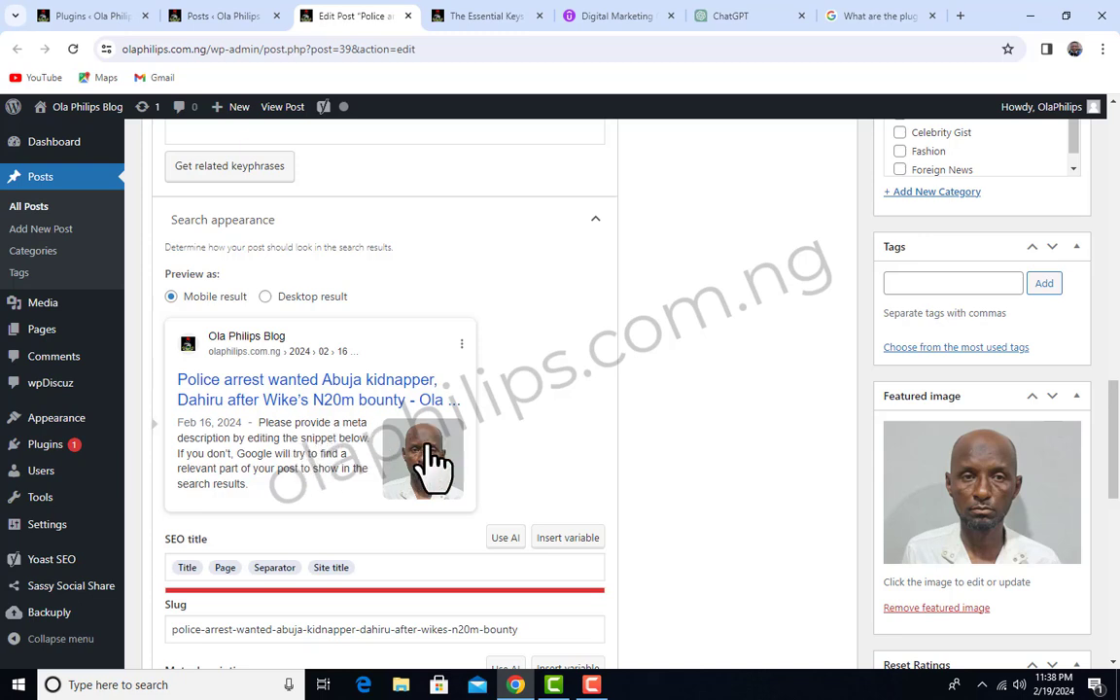
pyautogui.click(265, 295)
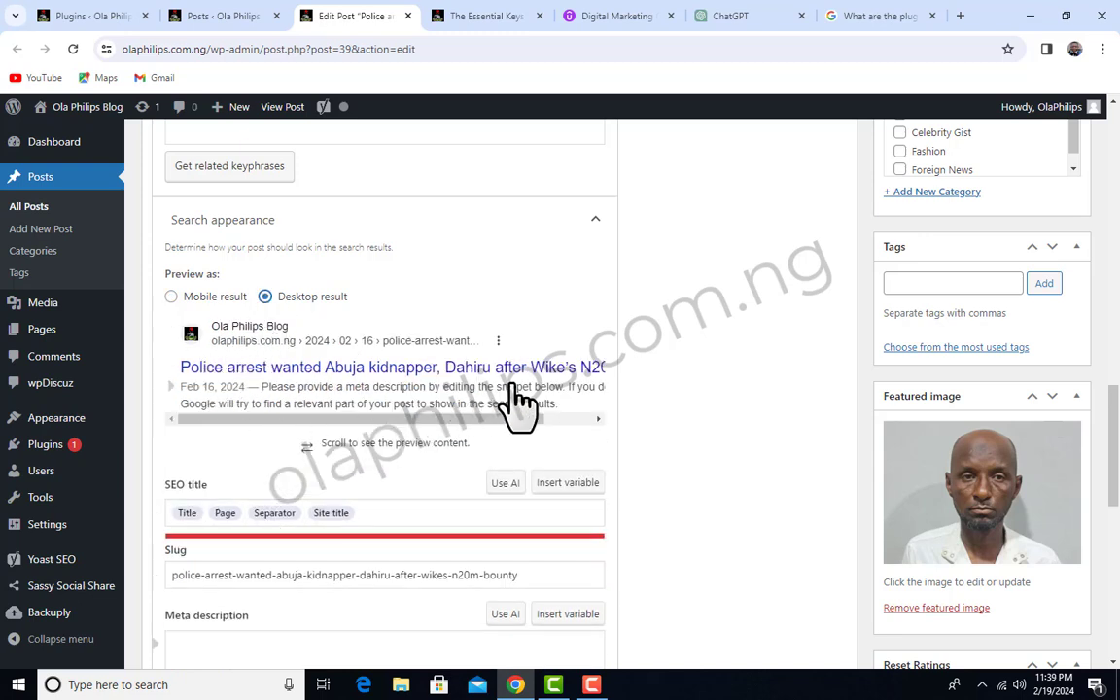
pyautogui.click(869, 16)
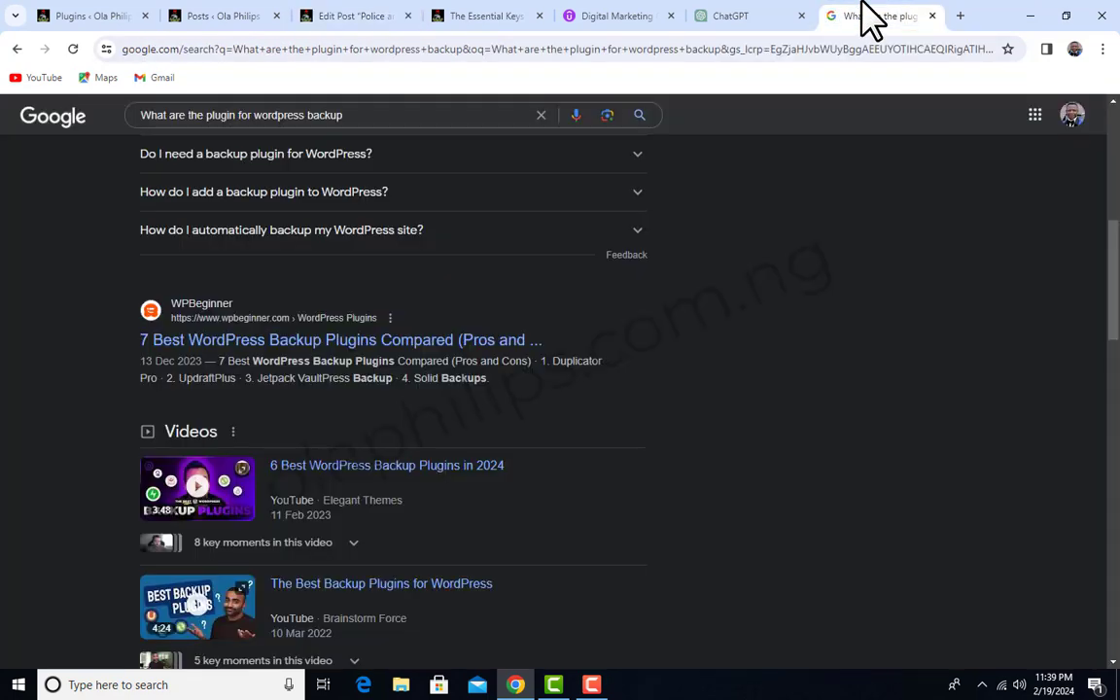
pyautogui.scroll(2, 380, 415)
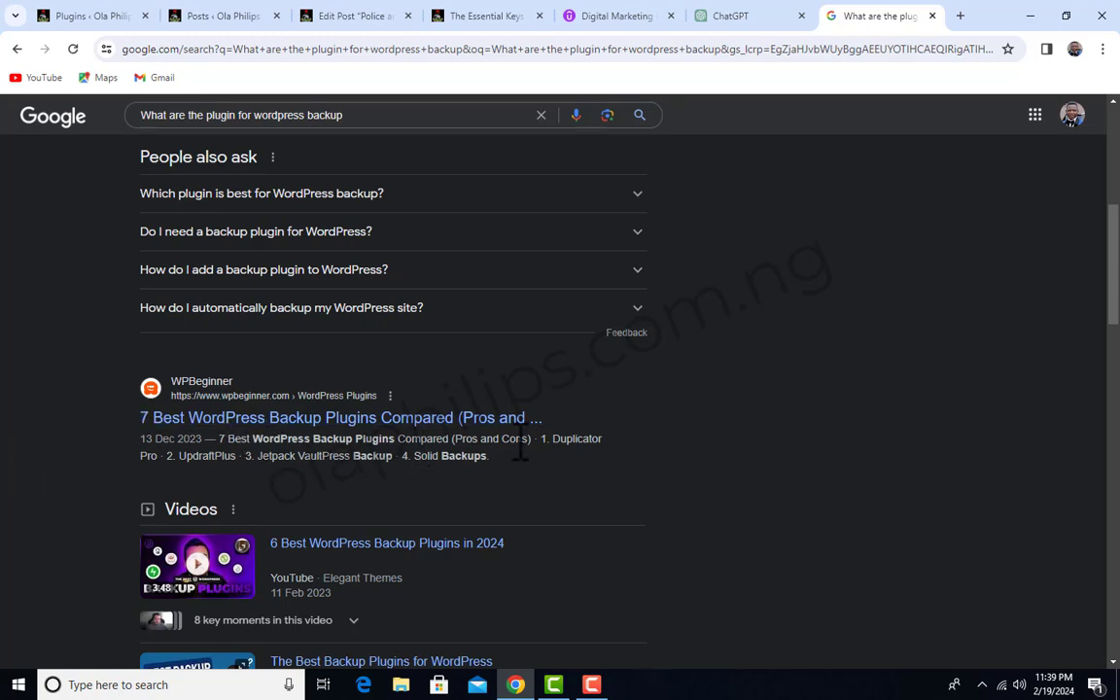
# Open the live post "The Essential Keys To Self Improvement And Motivation" and examine its share buttons, article rating and wpDiscuz comment box.
pyautogui.click(368, 14)
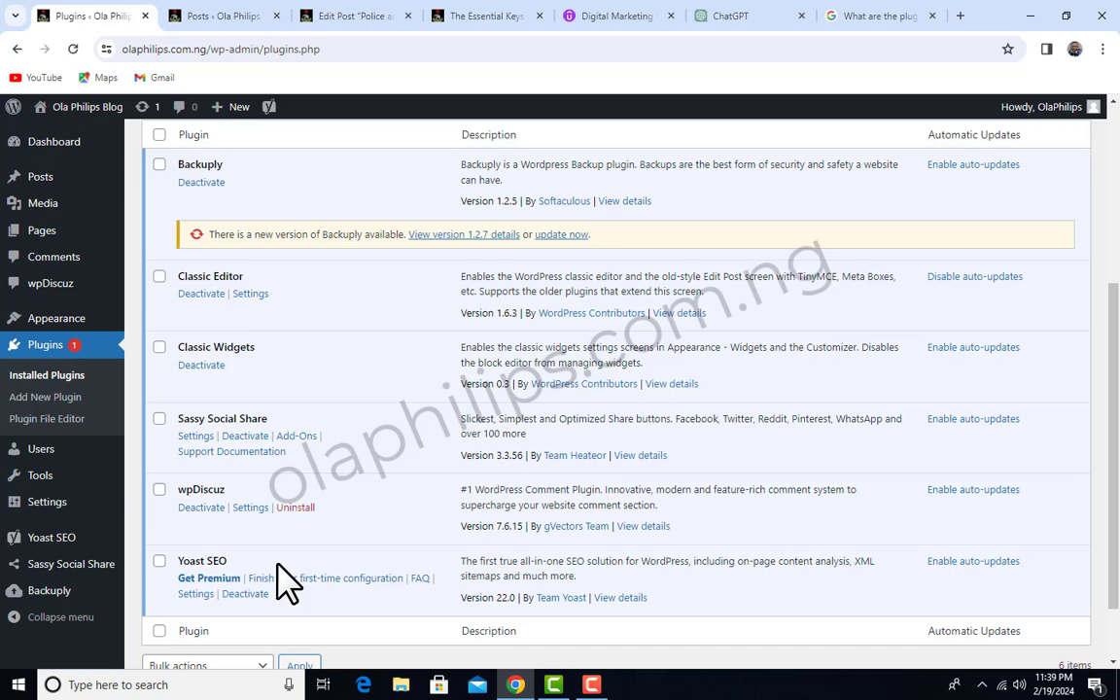
pyautogui.click(412, 5)
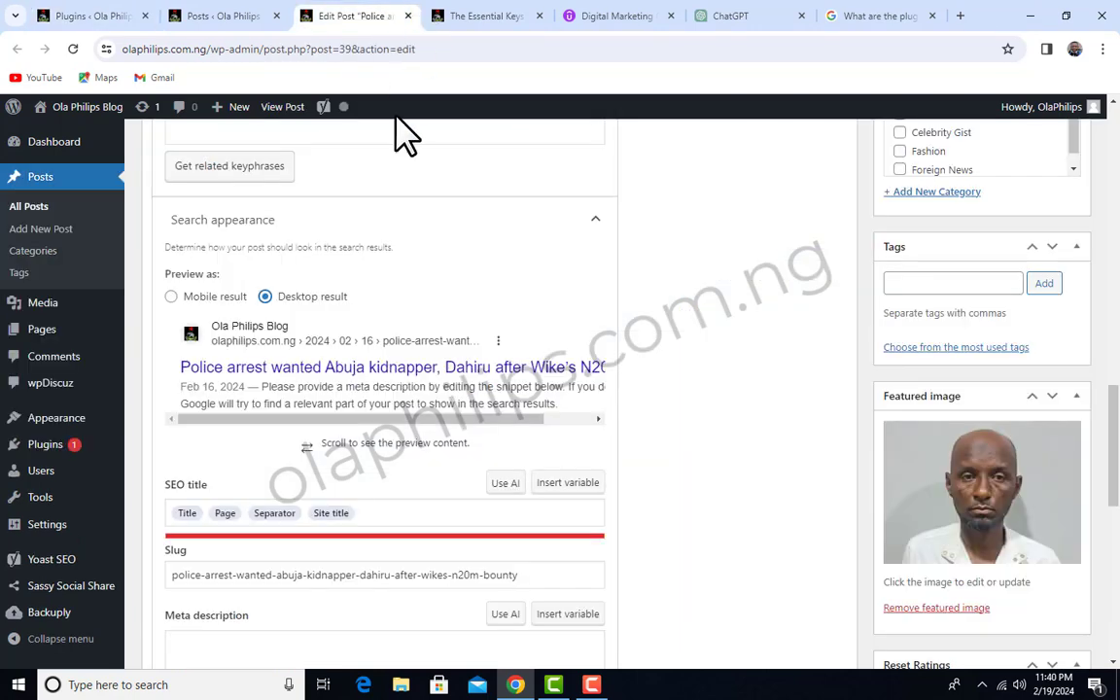
pyautogui.click(476, 15)
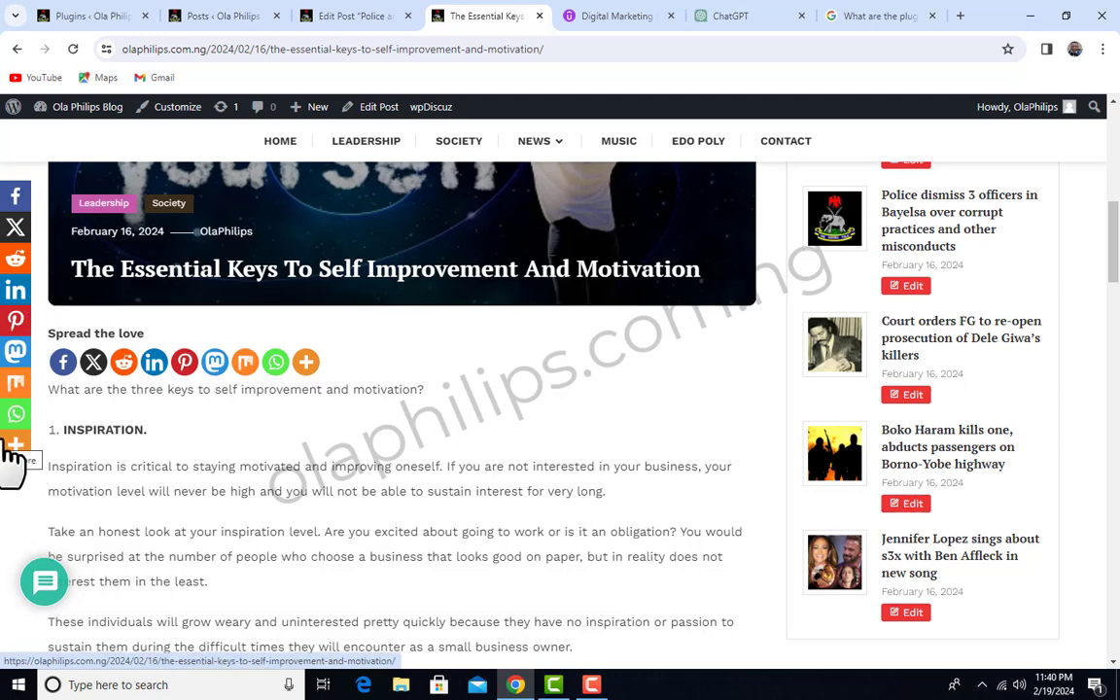
pyautogui.scroll(-3, 258, 387)
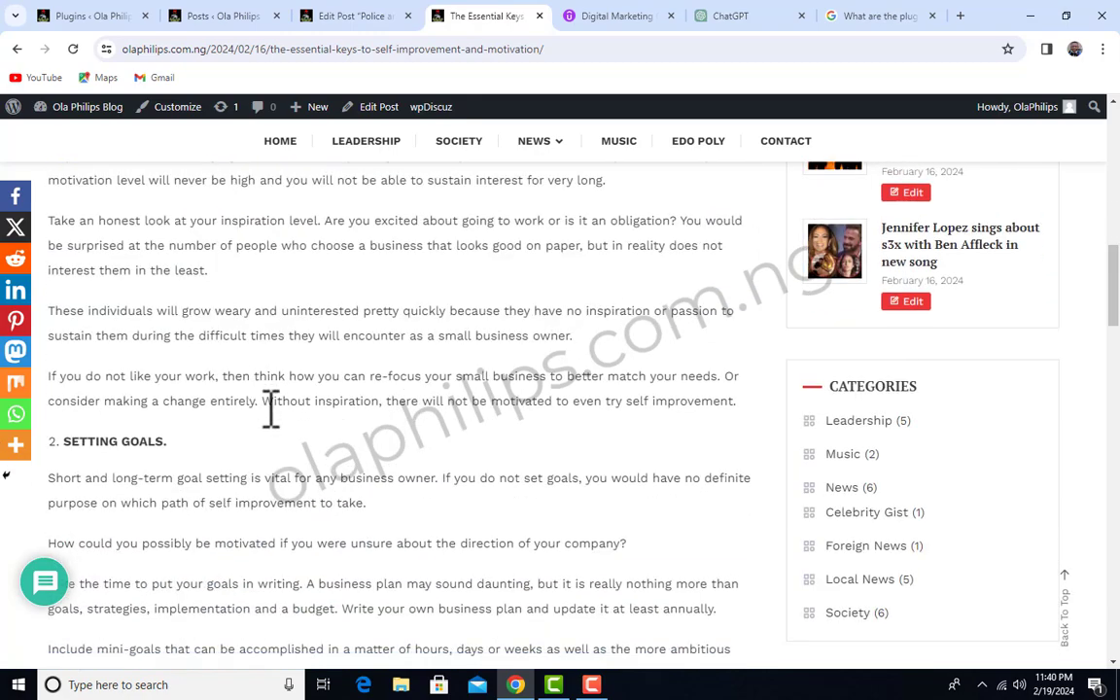
pyautogui.scroll(1, 273, 428)
pyautogui.scroll(3, 274, 433)
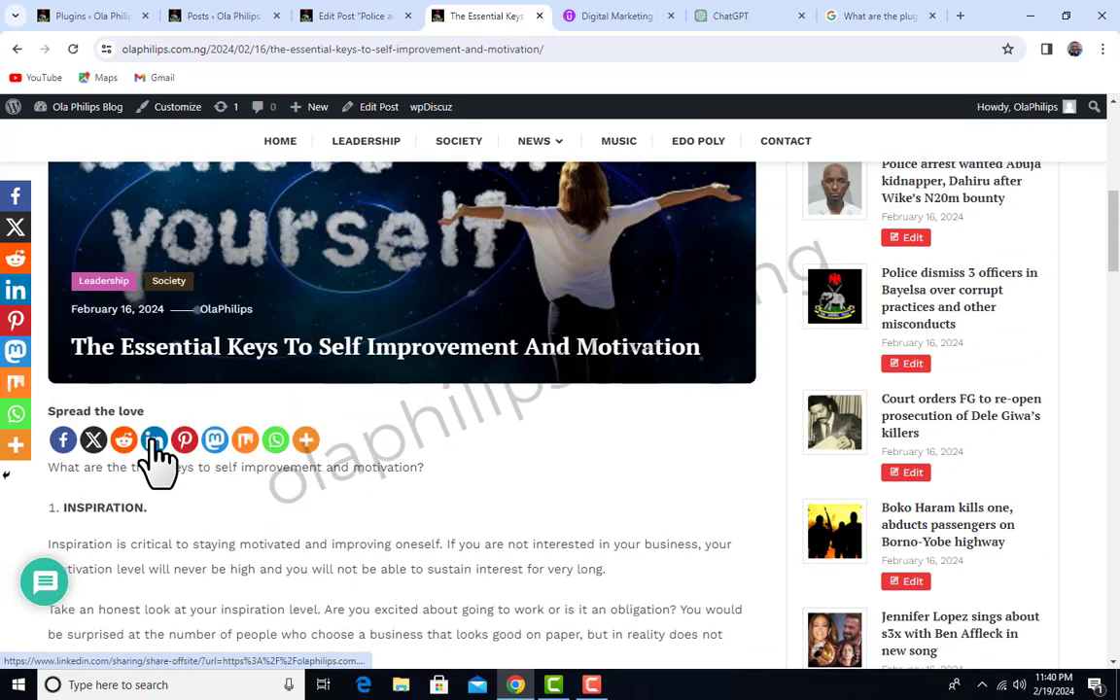
pyautogui.scroll(-15, 233, 447)
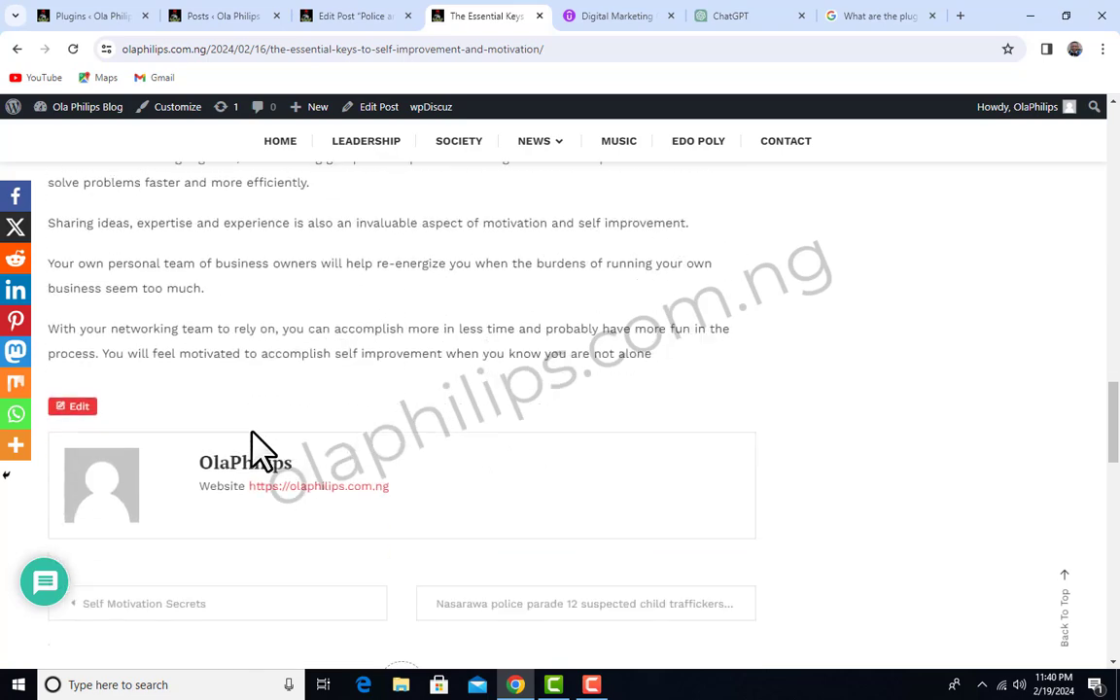
pyautogui.scroll(-3, 433, 435)
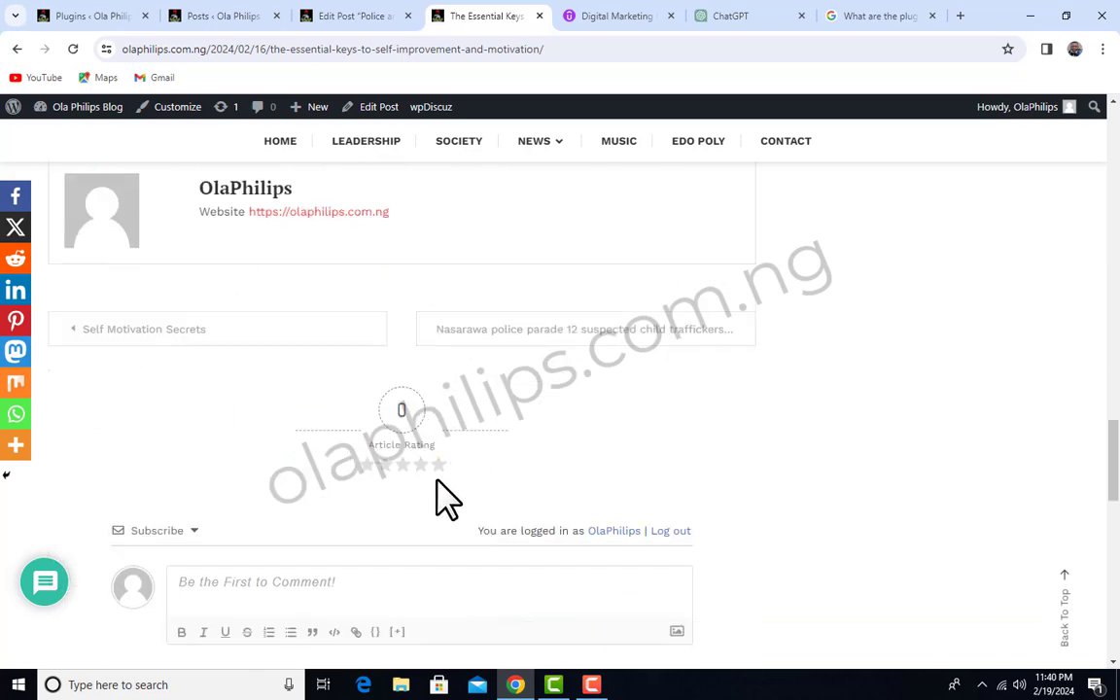
# Return to the installed plugins list to review the active plugins.
pyautogui.click(341, 16)
pyautogui.click(208, 22)
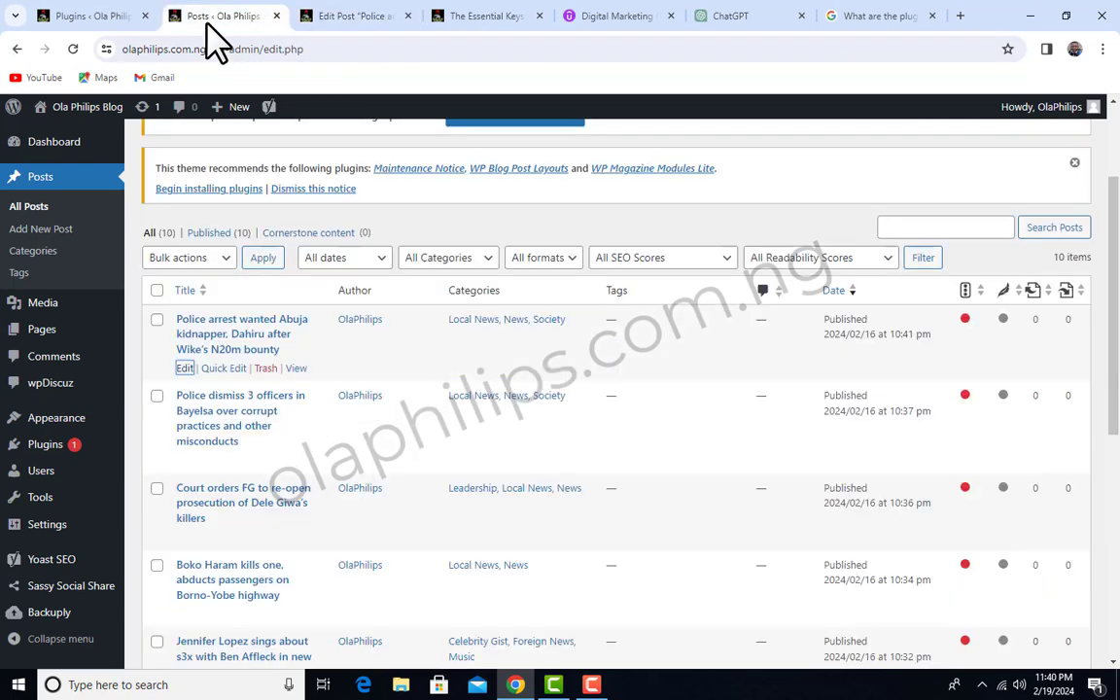
pyautogui.click(97, 17)
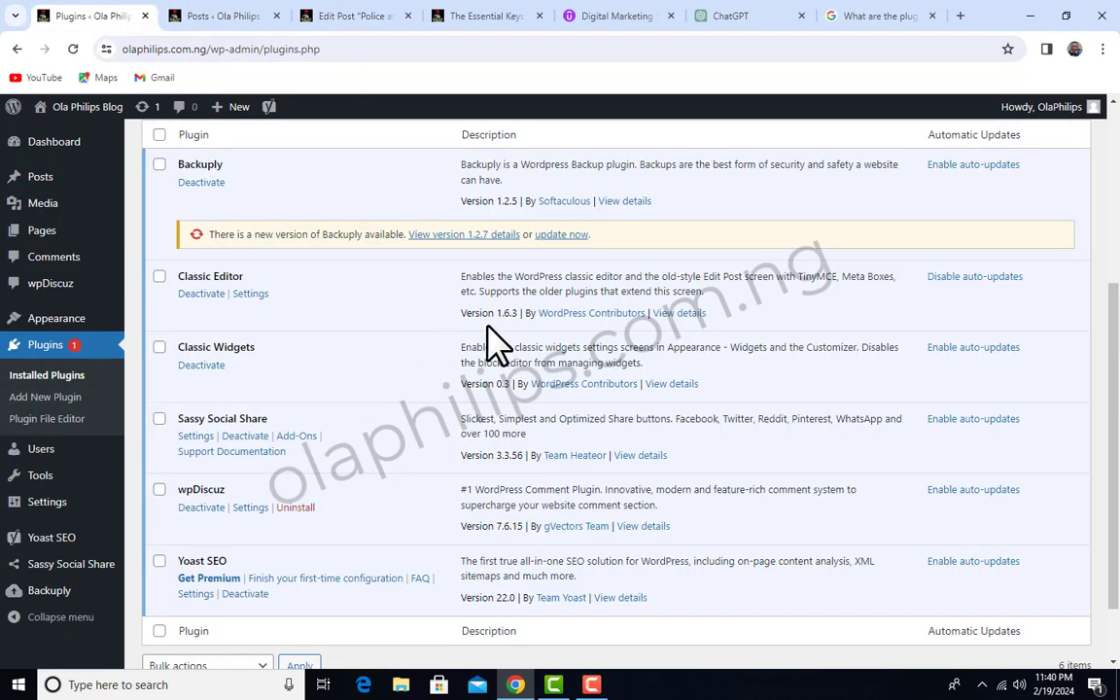